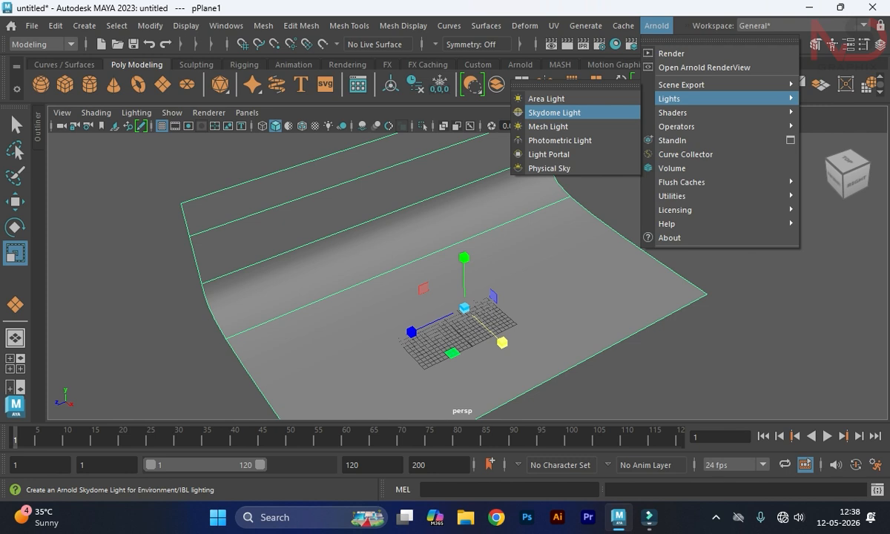
key(Escape)
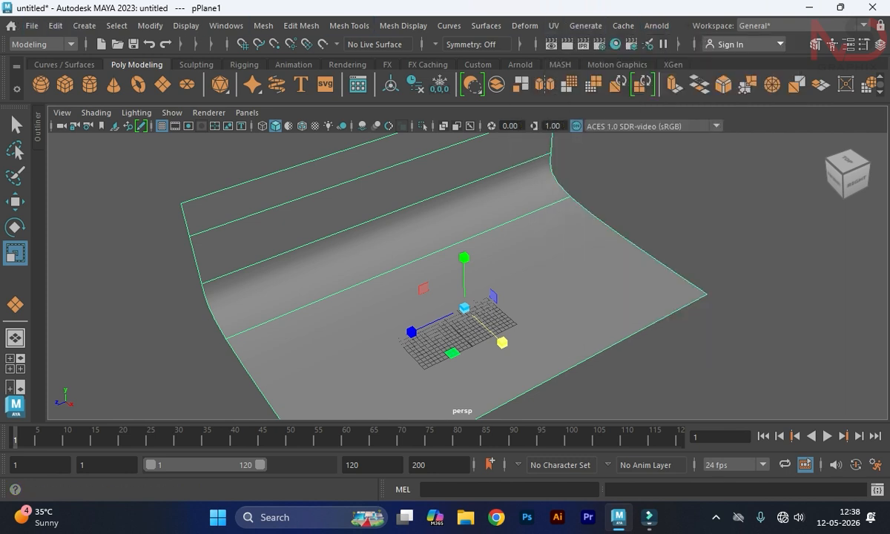
click(84, 26)
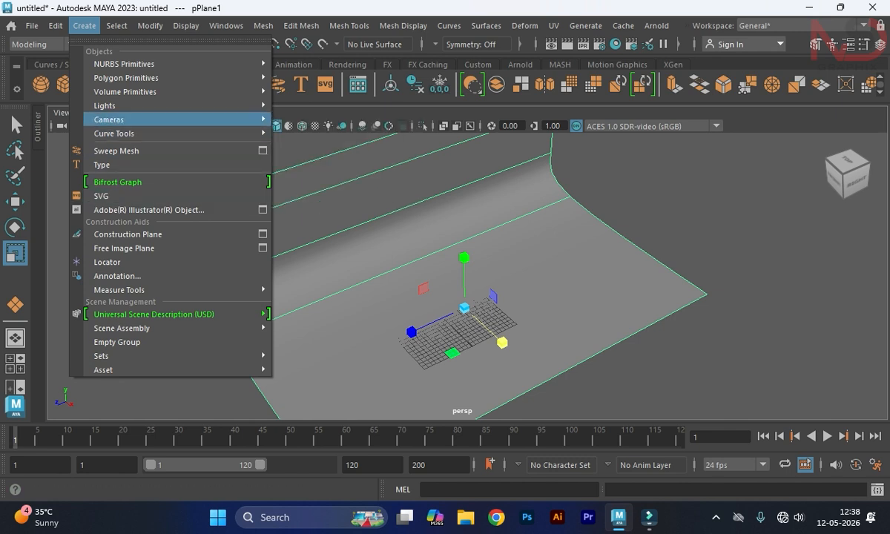
mouse_move(171, 119)
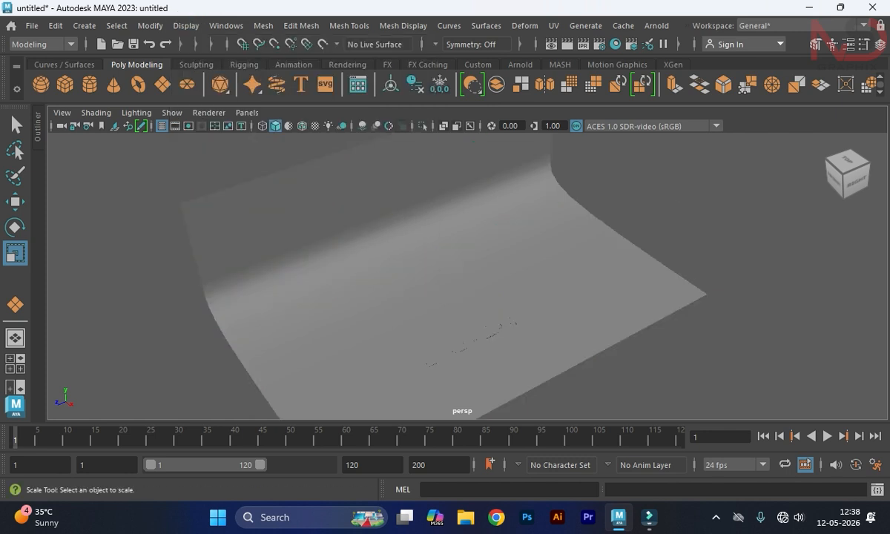
Step: Create a polygon sphere on the ground in the top view, using wireframe display
key(space)
key(space)
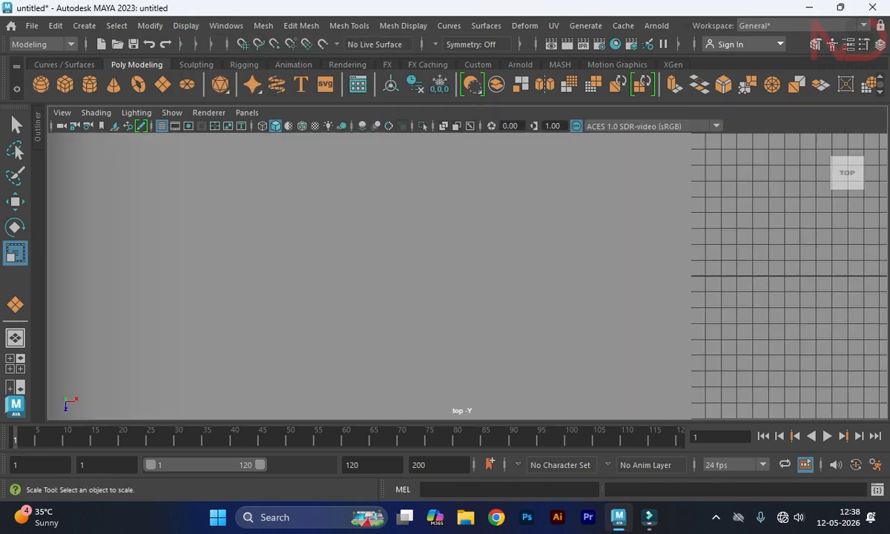
key(4)
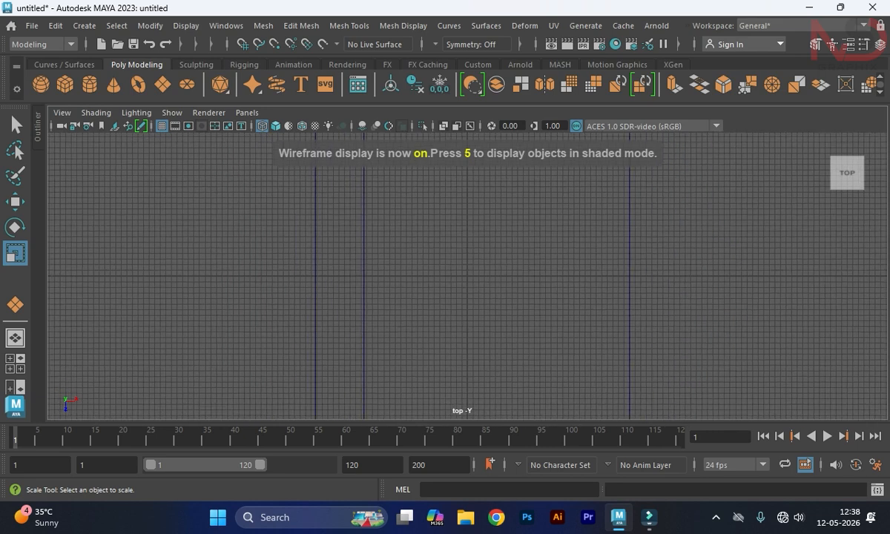
alt+middle_drag(540, 286, 396, 266)
scroll(467, 276, down, 2)
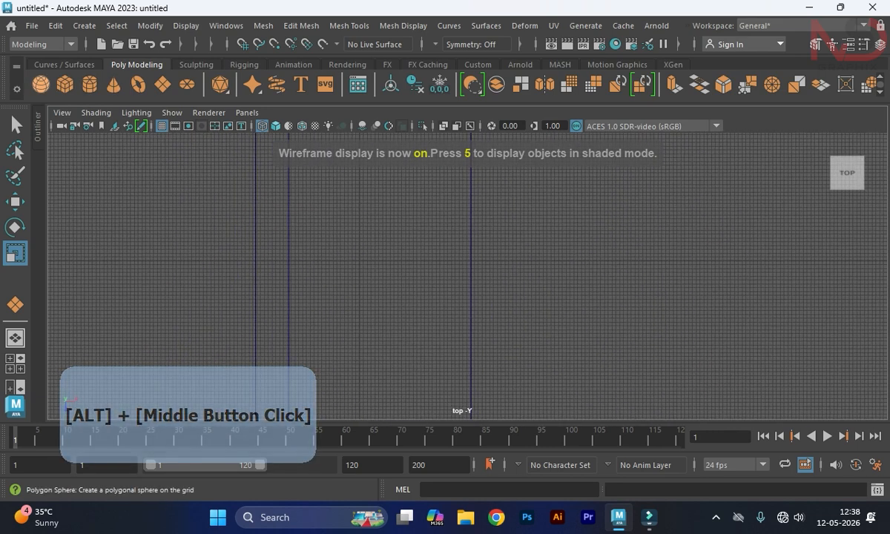
click(41, 84)
drag(362, 275, 394, 275)
Step: Raise the sphere in the side view until it rests on the floor of the curved backdrop
key(space)
key(space)
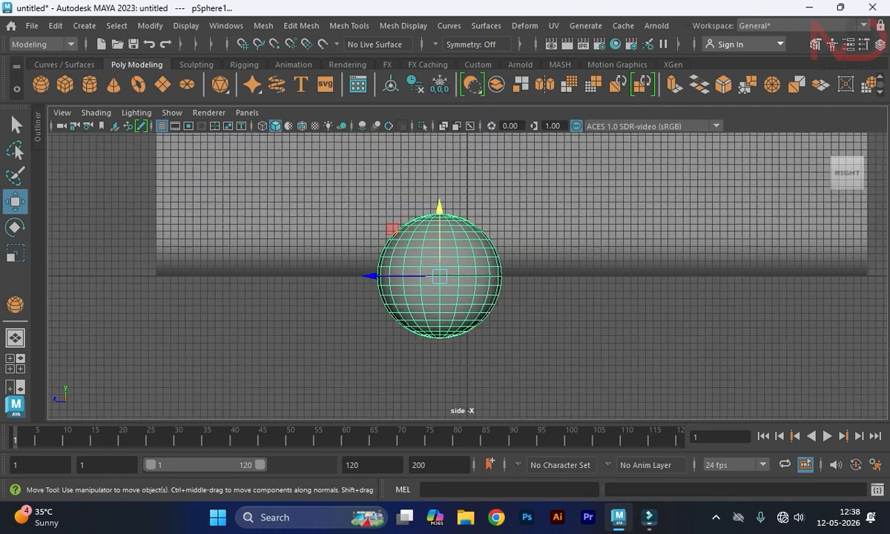
key(4)
alt+middle_drag(438, 276, 327, 371)
scroll(467, 276, down, 2)
key(r)
key(w)
mouse_move(352, 356)
mouse_down()
mouse_move(319, 356)
mouse_move(379, 316)
mouse_up()
Step: Nudge the sphere slightly along the X axis in the front view
key(space)
key(space)
key(4)
scroll(467, 276, down, 6)
alt+middle_drag(467, 276, 345, 301)
drag(419, 272, 425, 272)
Step: Select the curved backdrop plane and switch it to vertex selection
click(426, 302)
click(880, 45)
click(879, 44)
click(815, 44)
click(753, 159)
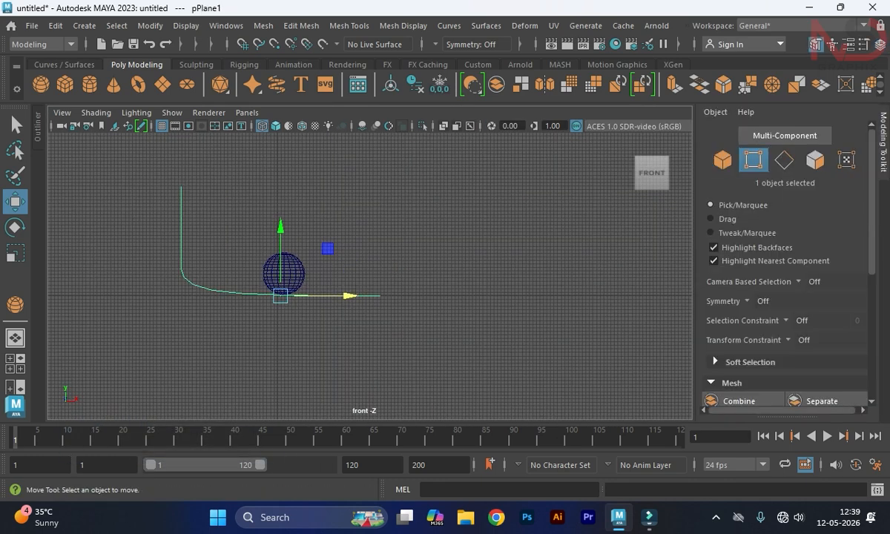
Step: Inspect the sphere on the curved backdrop from several angles in the perspective view
alt+middle_drag(437, 274, 470, 307)
alt+drag(415, 282, 475, 301)
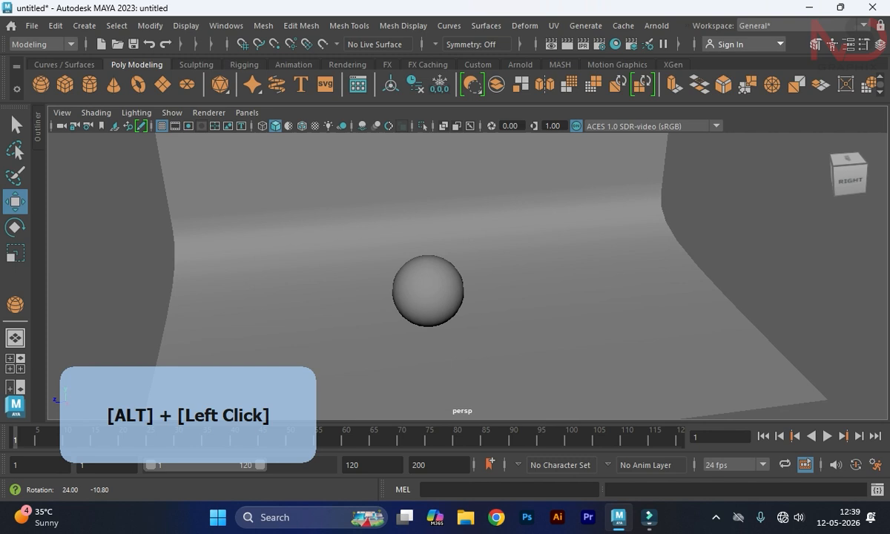
alt+middle_drag(445, 297, 416, 275)
alt+drag(416, 312, 437, 323)
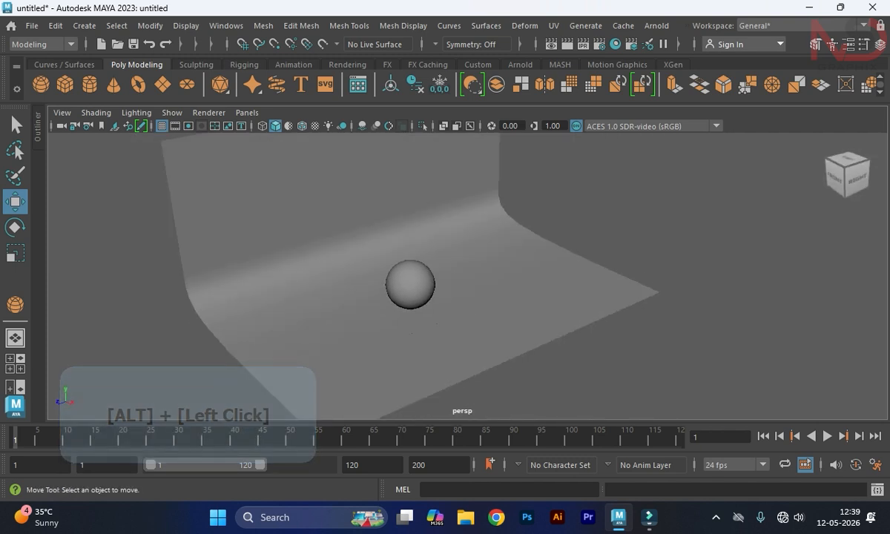
click(410, 284)
scroll(438, 289, down, 3)
alt+drag(445, 296, 422, 297)
scroll(467, 276, up, 2)
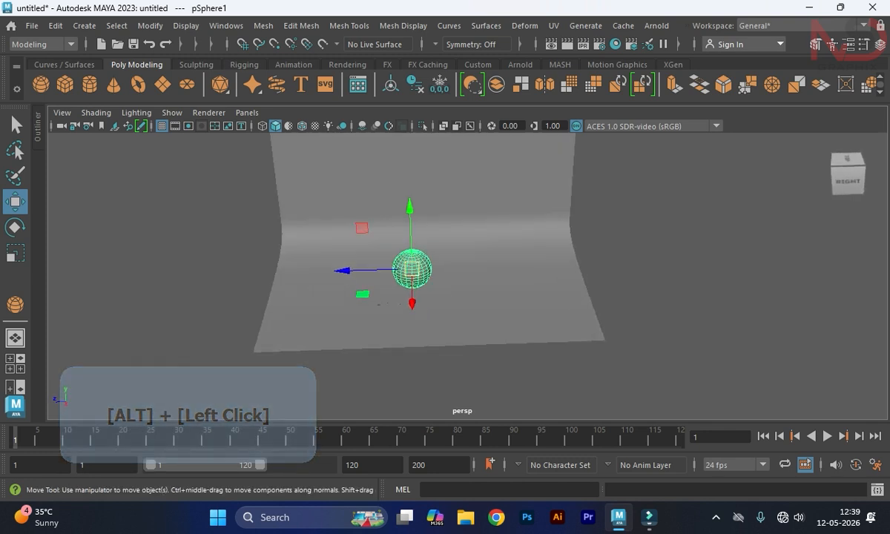
Step: Create a camera with the default camera options, leaving nothing selected
click(84, 25)
mouse_move(111, 119)
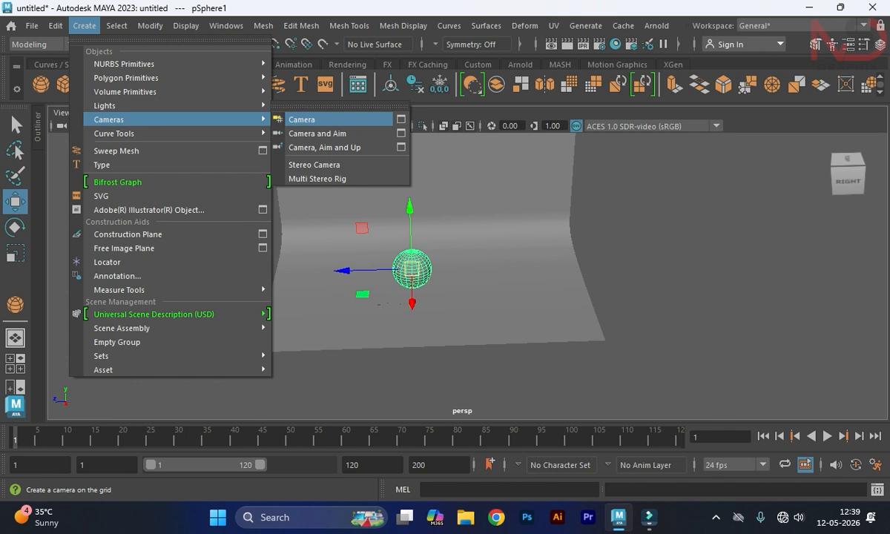
click(400, 118)
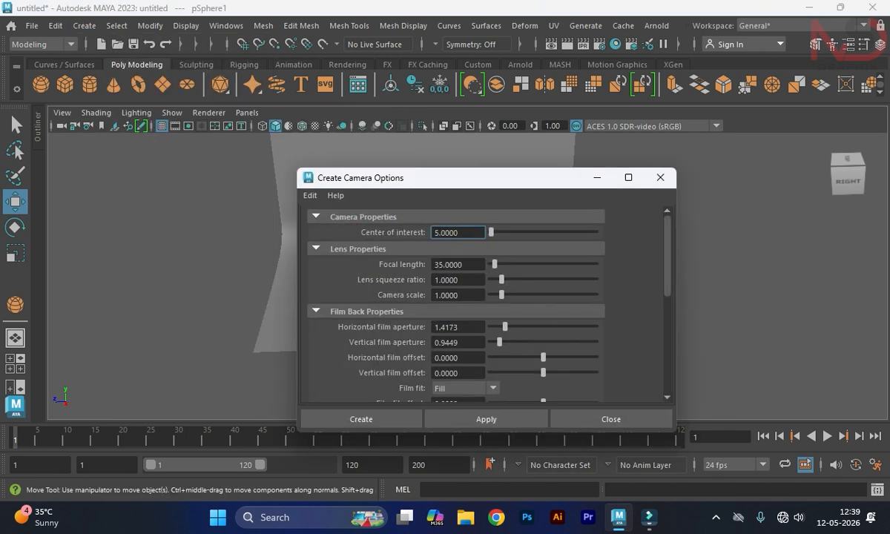
click(362, 419)
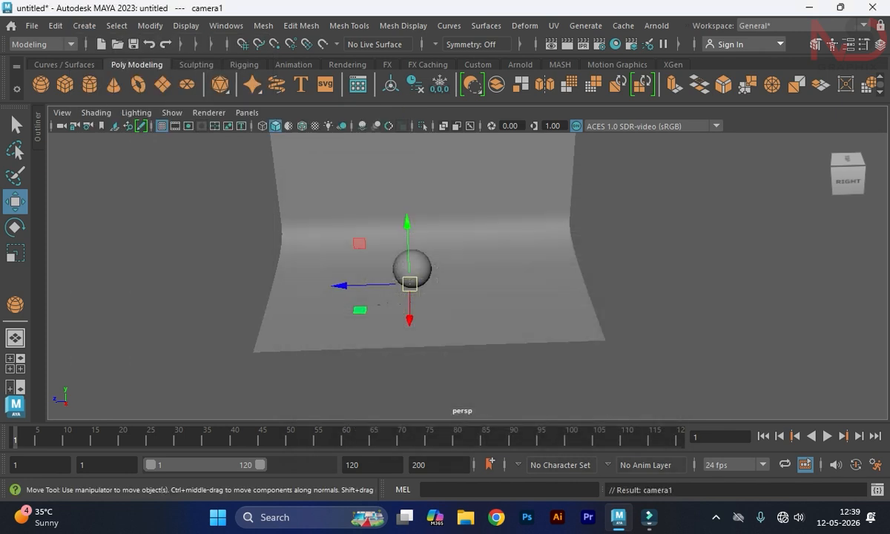
scroll(467, 276, down, 2)
click(191, 208)
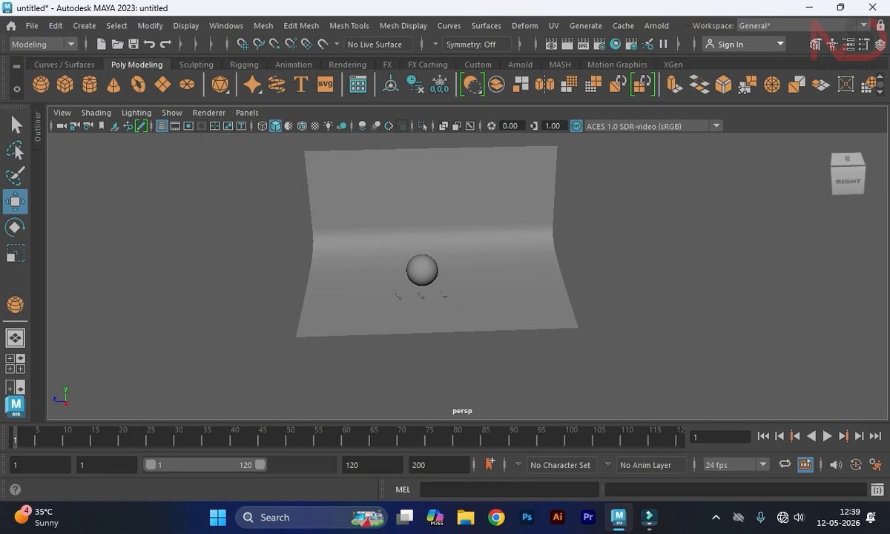
click(83, 25)
mouse_move(119, 112)
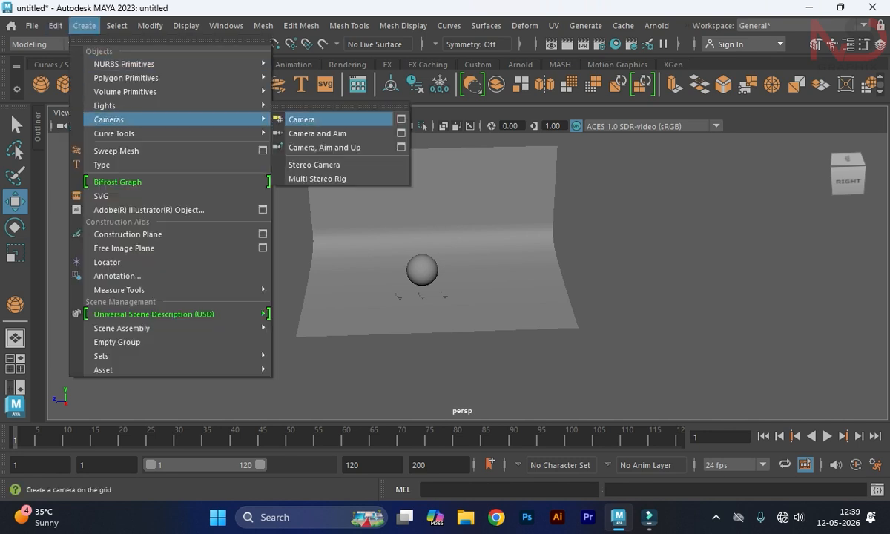
click(289, 111)
Step: Move the camera along the X axis to about 48, beyond the open front edge of the backdrop
alt+drag(482, 274, 305, 393)
scroll(467, 276, up, 8)
alt+middle_drag(296, 371, 487, 156)
scroll(467, 276, up, 2)
scroll(467, 276, up, 3)
alt+drag(467, 275, 526, 220)
key(space)
key(space)
scroll(465, 259, up, 5)
alt+middle_drag(445, 296, 333, 304)
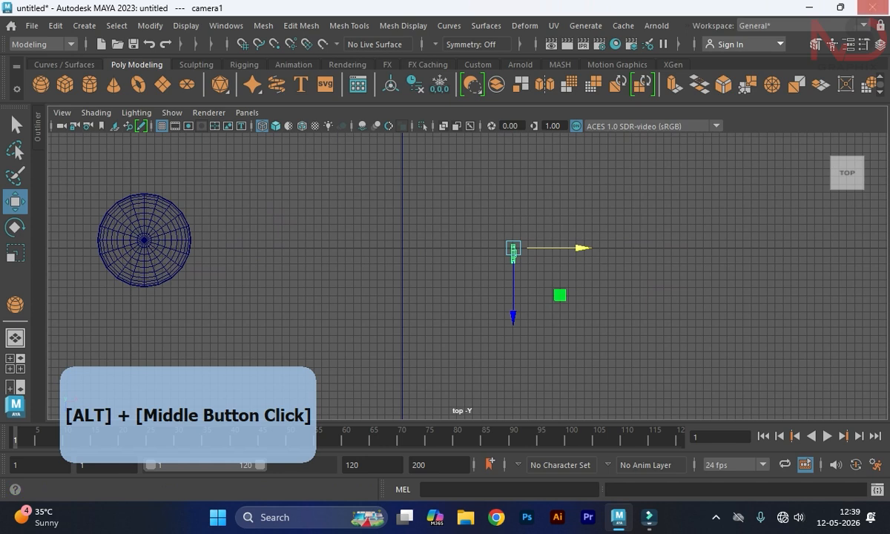
Step: Set the camera's Rotate Y to 90 so that it faces the sphere
click(880, 44)
key(e)
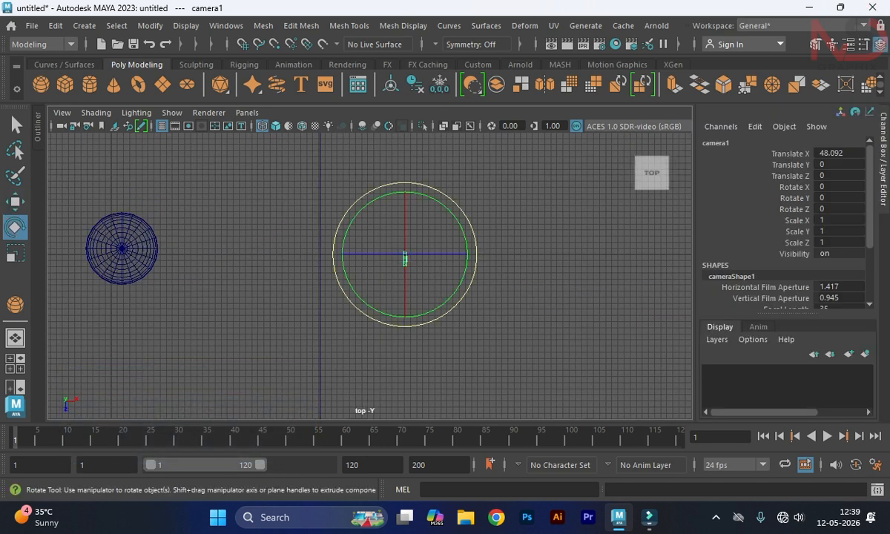
drag(463, 234, 447, 211)
key(ctrl+z)
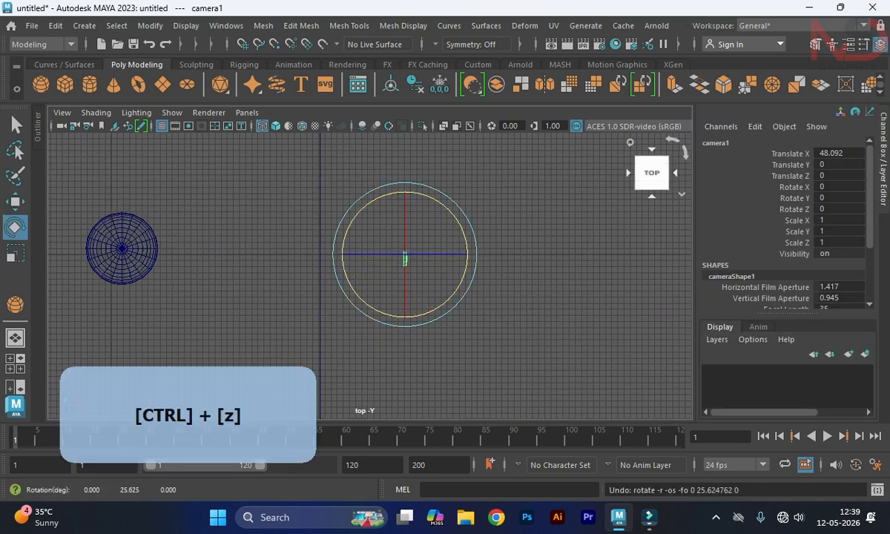
text(90)
key(Return)
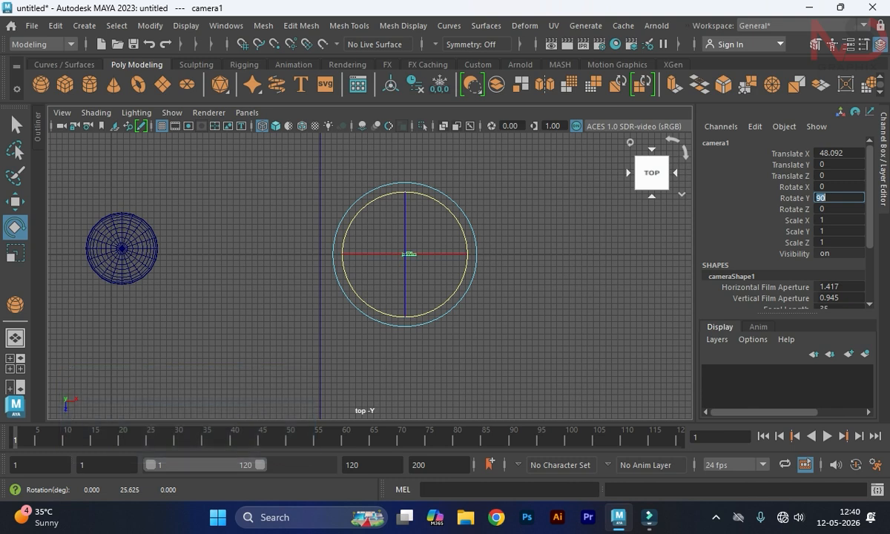
key(Return)
Step: Reposition the camera along the X axis to about 44.8, in front of the sphere and backdrop
key(w)
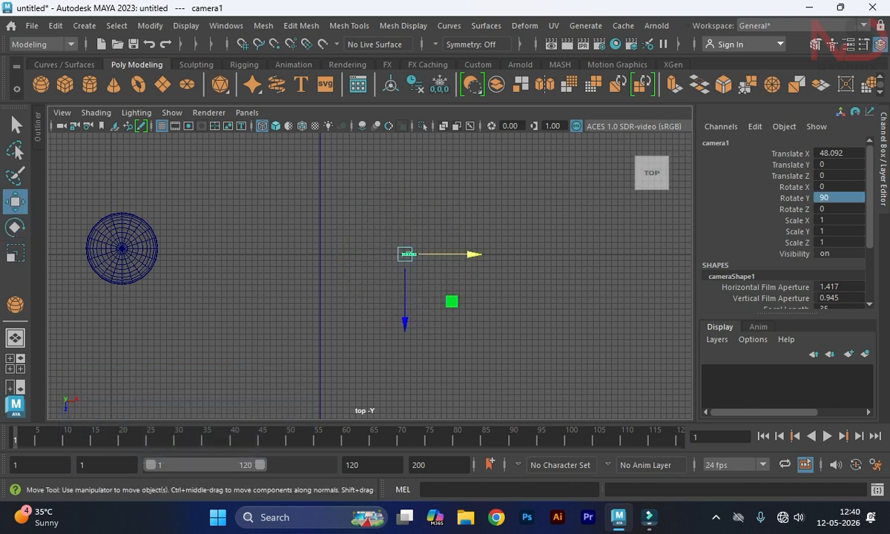
drag(445, 255, 393, 254)
key(space)
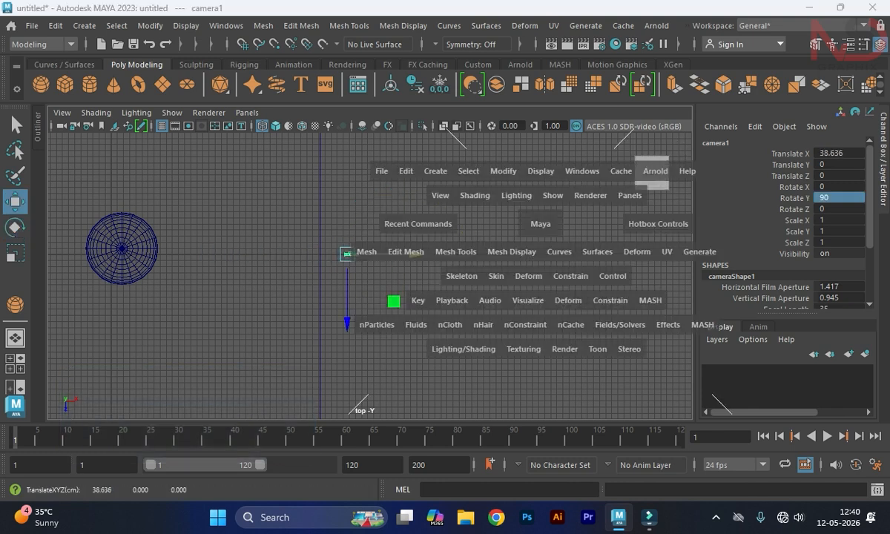
key(space)
scroll(539, 225, up, 3)
alt+drag(539, 225, 415, 234)
alt+middle_drag(415, 233, 499, 393)
scroll(370, 276, up, 6)
alt+middle_drag(615, 185, 371, 249)
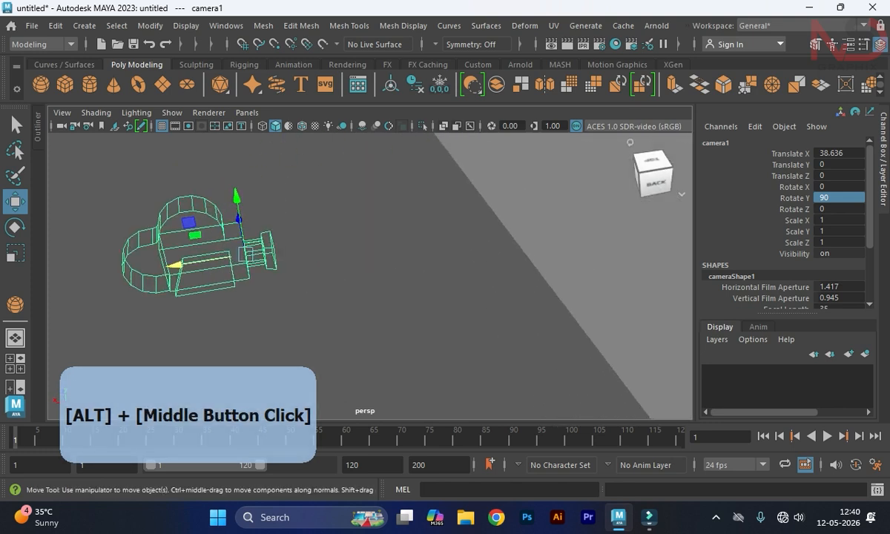
scroll(370, 276, down, 6)
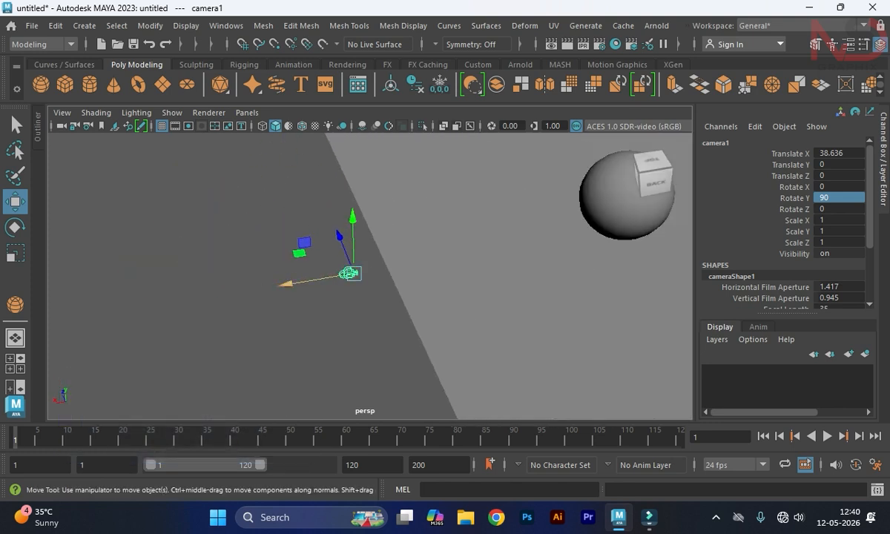
drag(286, 284, 236, 293)
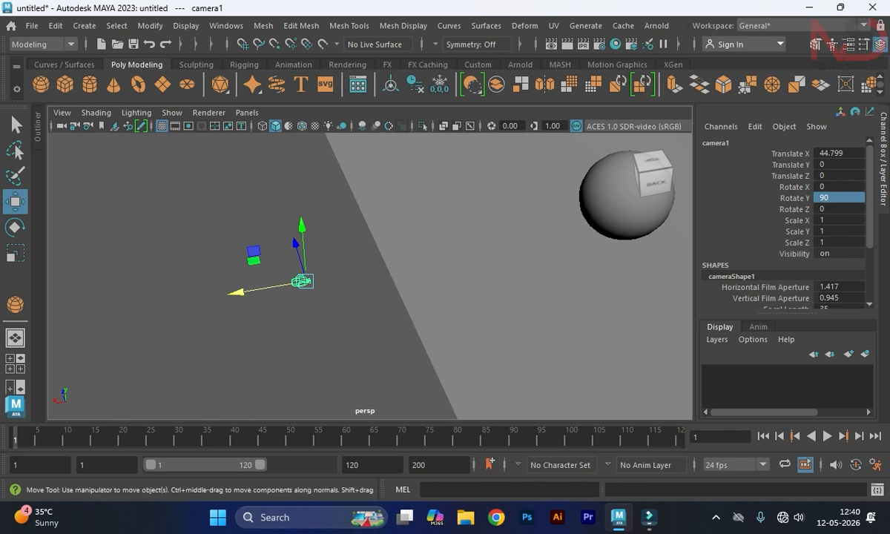
Step: Look through camera1 and move it to about Y 6.55 and Z -1.49 in the four-view layout, framing the whole sphere
drag(339, 395, 420, 416)
drag(260, 244, 379, 338)
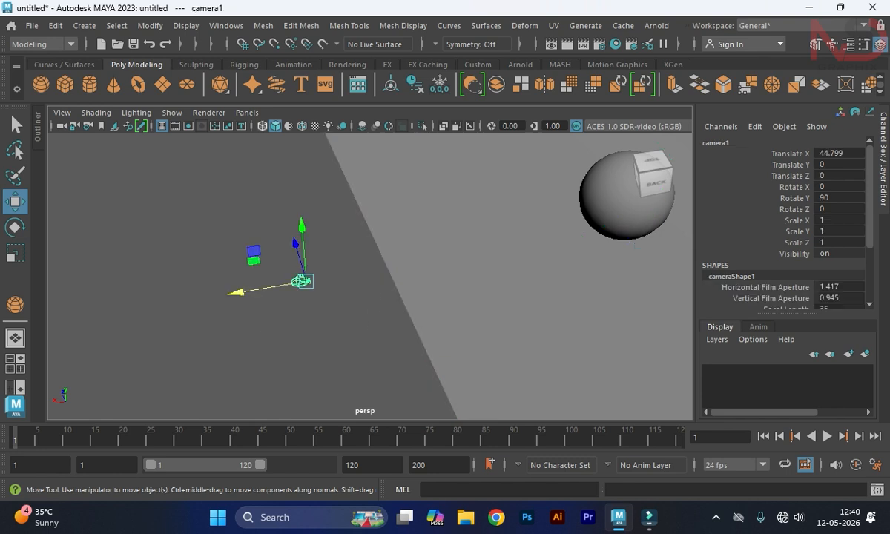
click(247, 112)
mouse_move(282, 127)
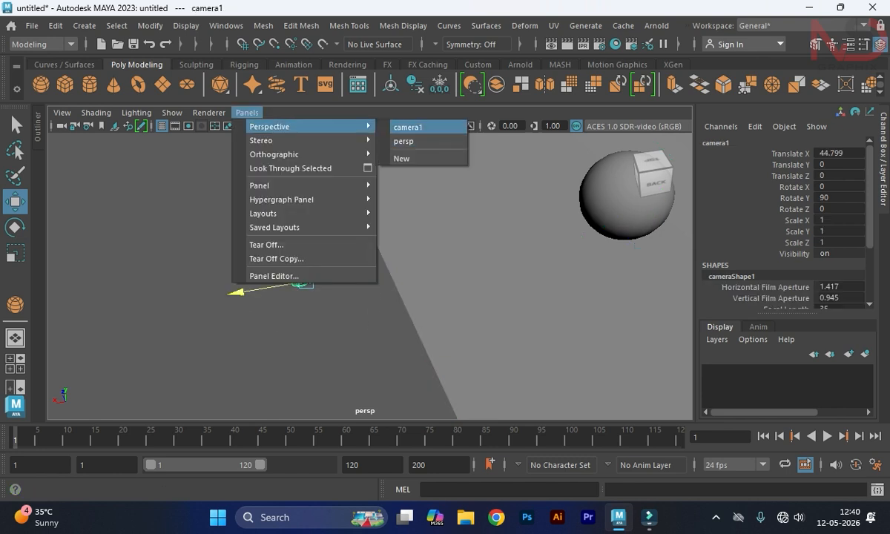
click(407, 127)
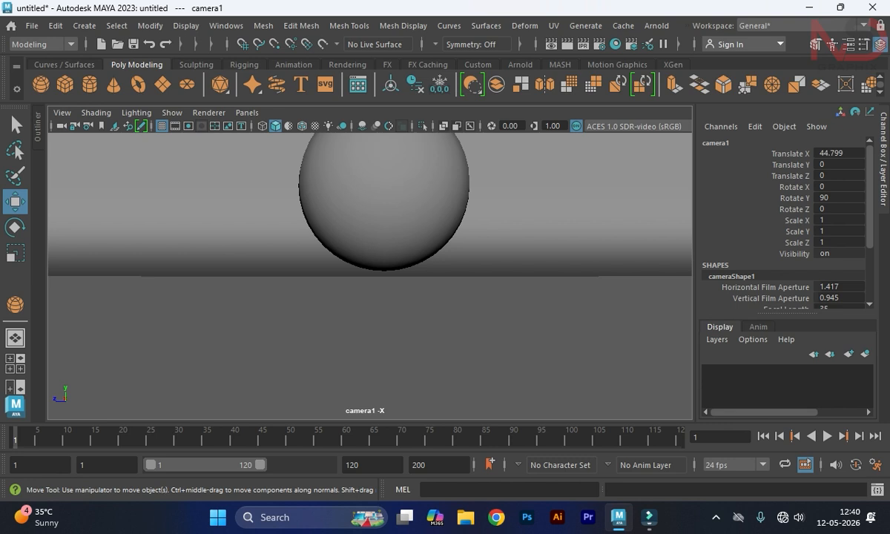
key(space)
mouse_move(497, 384)
mouse_down()
mouse_move(497, 340)
mouse_move(497, 355)
mouse_move(453, 355)
mouse_move(512, 355)
mouse_move(500, 355)
mouse_move(501, 369)
mouse_up()
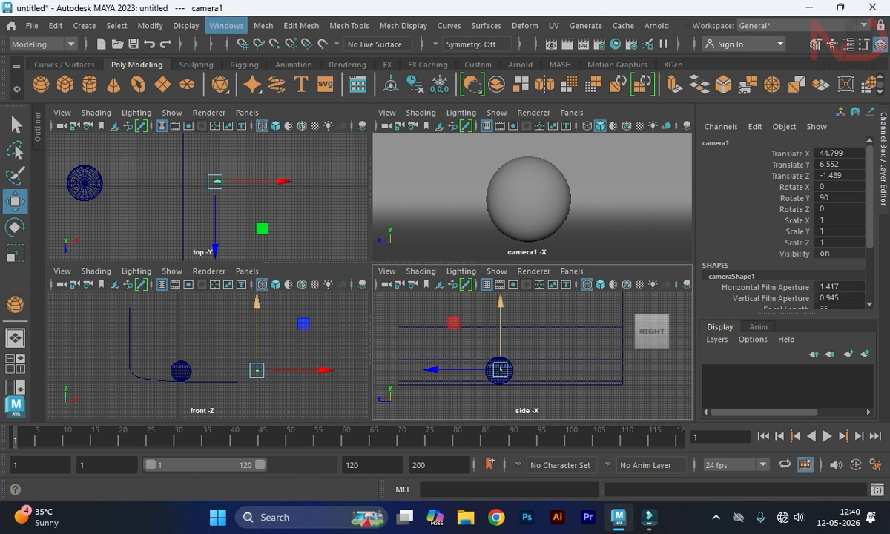
Step: Delete camera1 from the scene's object list
click(226, 25)
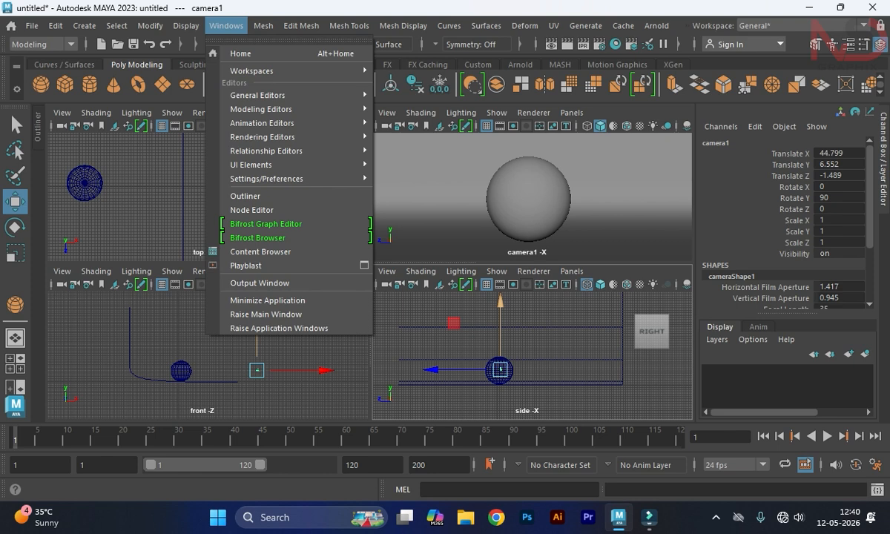
click(245, 196)
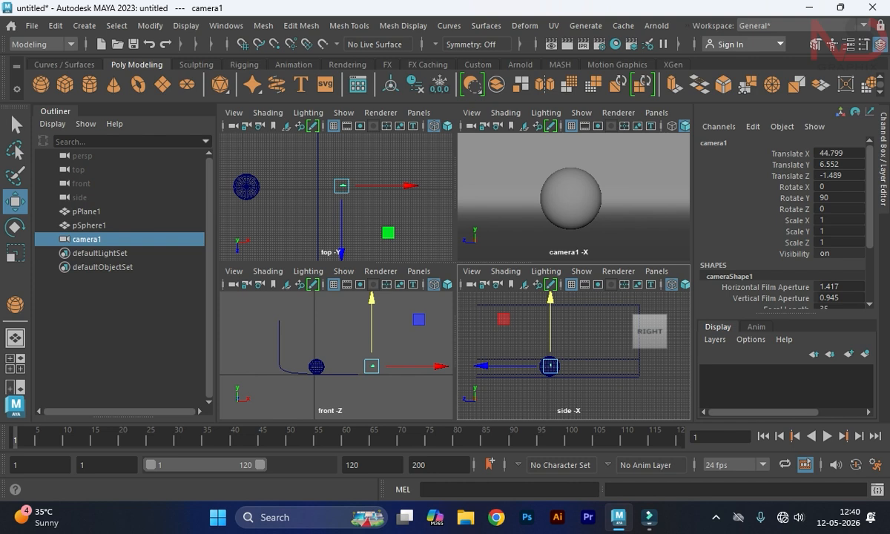
key(Delete)
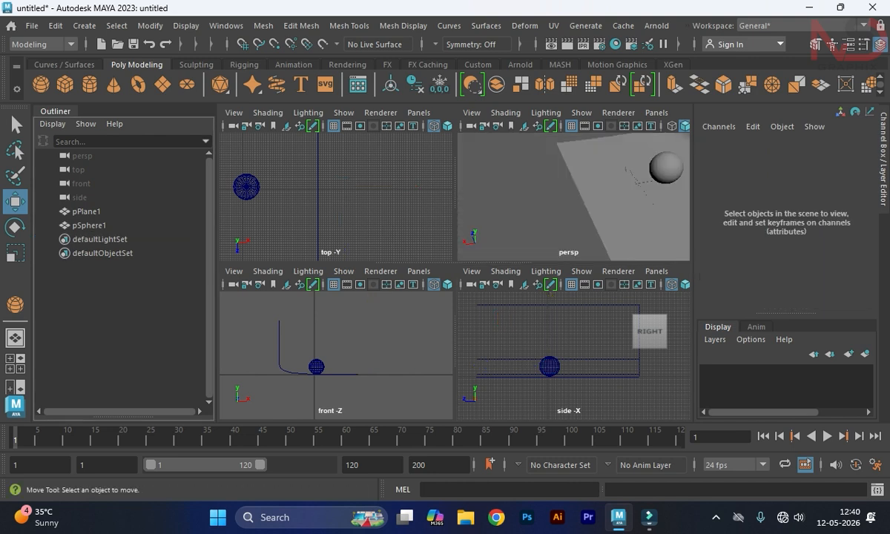
click(55, 111)
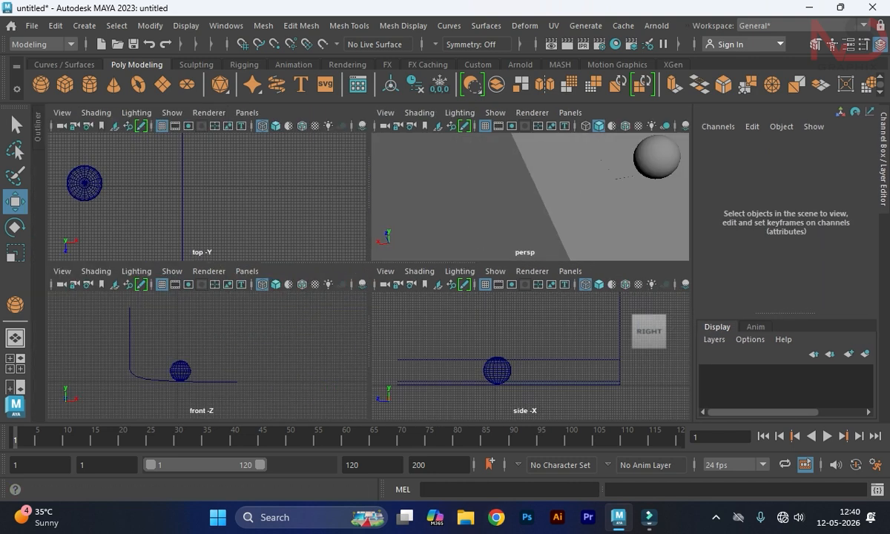
Step: Create a Camera and Aim and move the rig along the X axis to about 52.975, away from the backdrop
key(space)
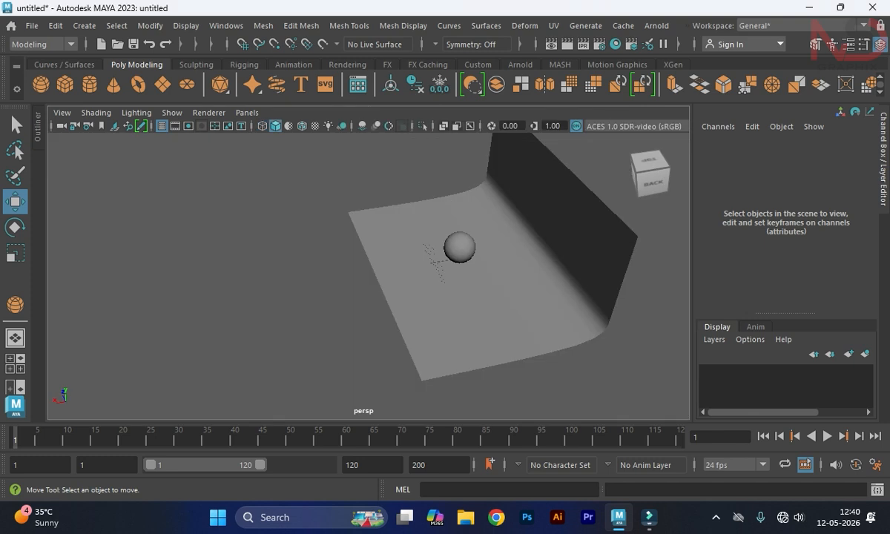
alt+drag(534, 200, 489, 215)
click(84, 25)
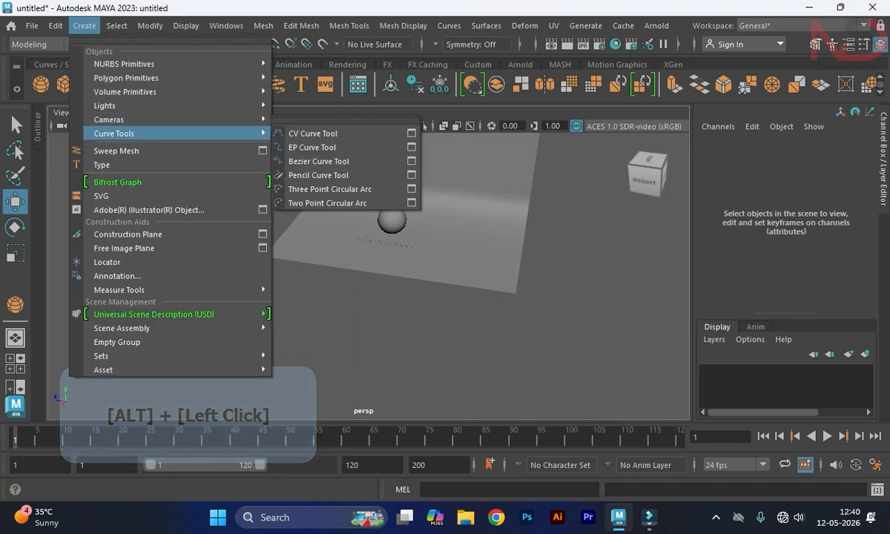
mouse_move(119, 119)
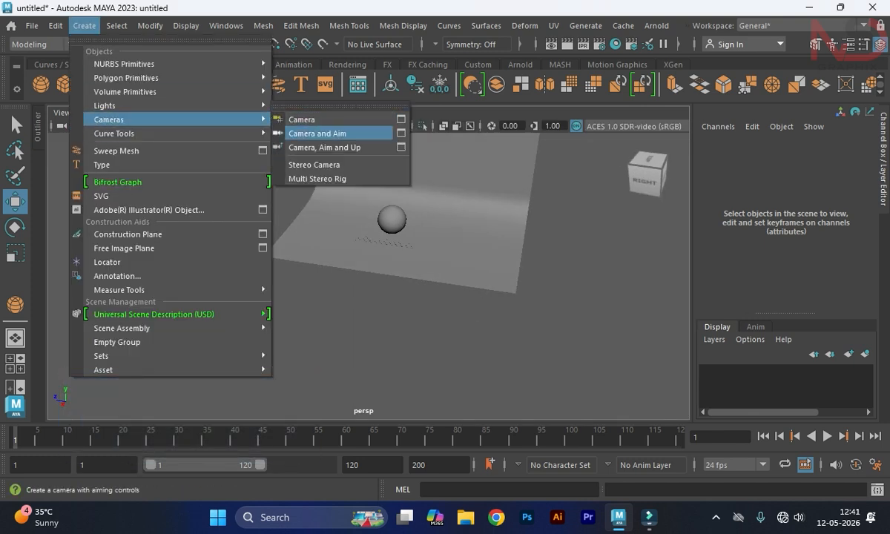
click(317, 133)
drag(401, 232, 353, 295)
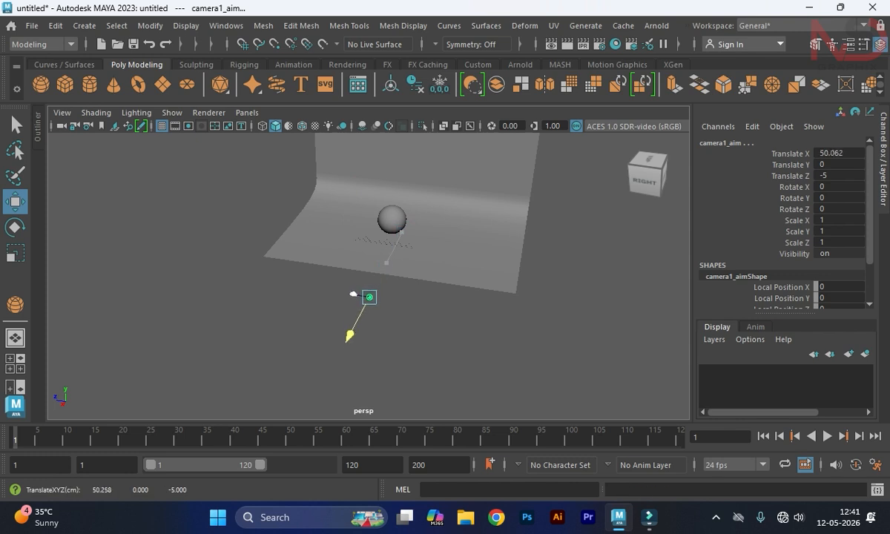
Step: Try to move only camera1_aim along the Z axis, and undo the attempt
scroll(339, 314, up, 6)
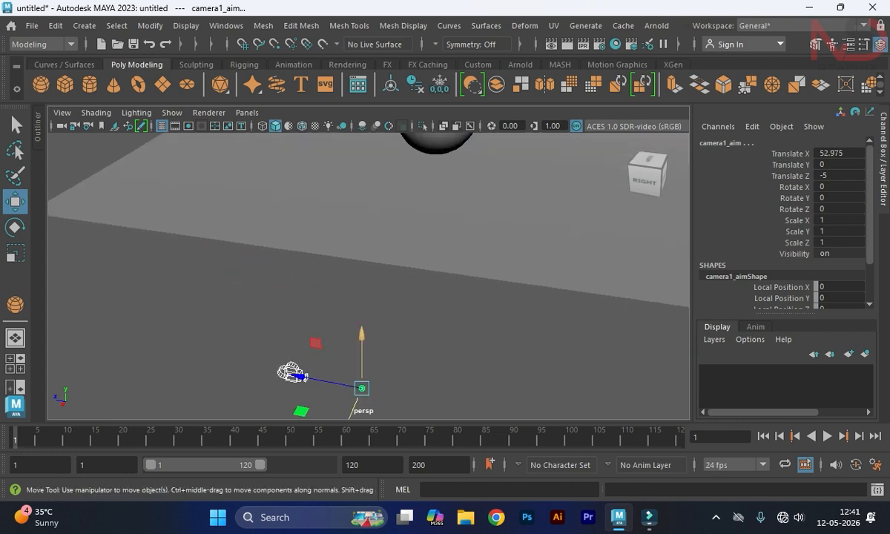
alt+middle_drag(338, 315, 361, 191)
click(361, 191)
click(384, 264)
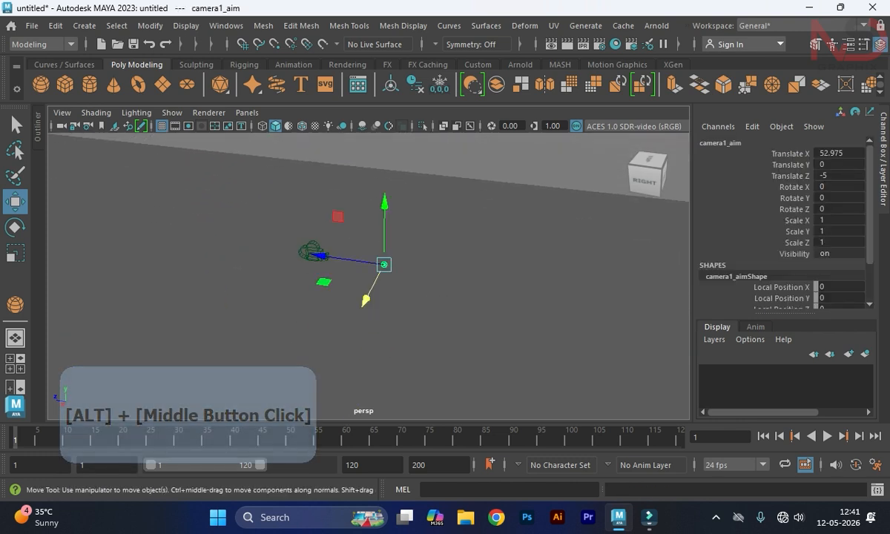
click(322, 256)
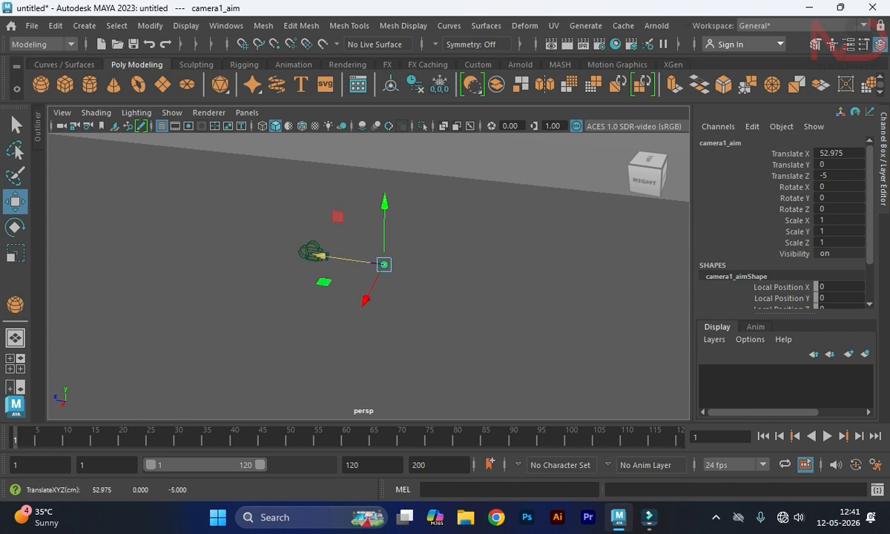
drag(232, 198, 321, 256)
key(ctrl+z)
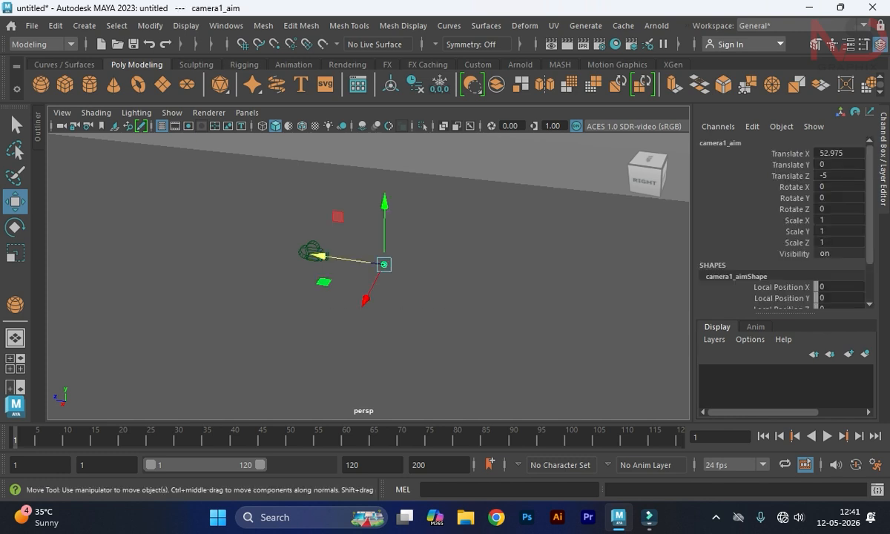
Step: Select the sphere and backdrop together and set their Rotate Y to 90
scroll(368, 276, down, 5)
alt+middle_drag(370, 273, 337, 347)
drag(503, 196, 356, 304)
alt+drag(356, 304, 415, 304)
alt+drag(364, 348, 423, 331)
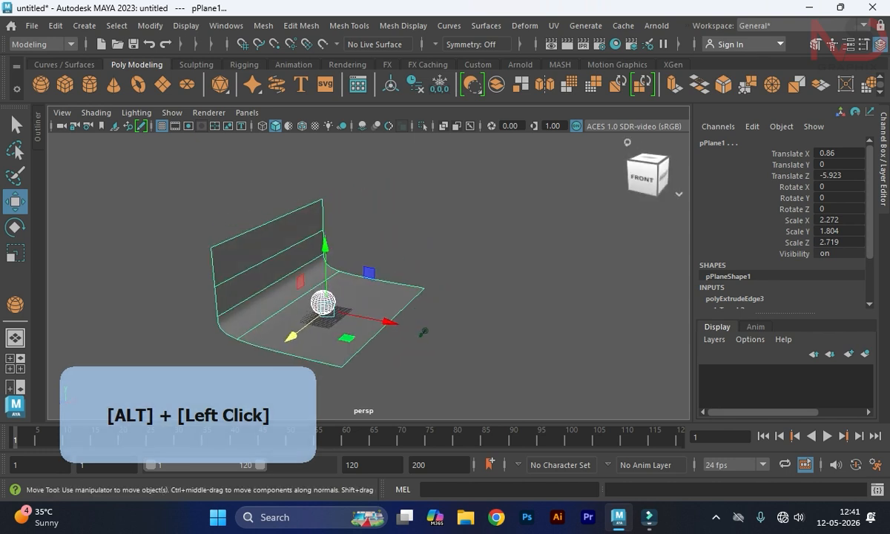
key(space)
key(space)
key(e)
drag(310, 211, 318, 225)
key(ctrl+z)
click(838, 198)
text(90)
key(Return)
Step: Move the sphere and backdrop together to about X 54.475 and Z -61.725, away from the grid
key(w)
drag(264, 263, 401, 174)
key(space)
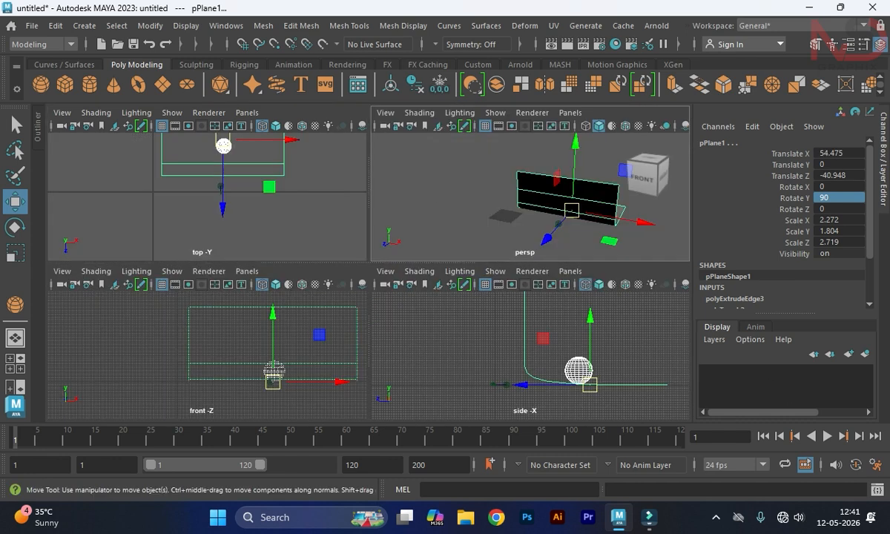
key(space)
alt+drag(444, 266, 304, 275)
scroll(369, 276, down, 3)
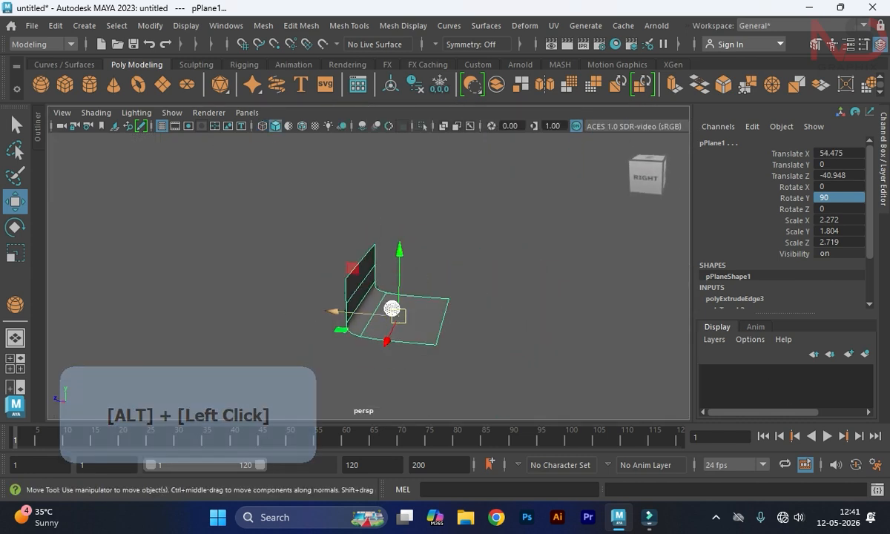
drag(334, 311, 189, 300)
scroll(368, 276, up, 3)
drag(108, 319, 402, 346)
Step: Turn the sphere and backdrop around the Y axis so that the backdrop's open side faces the camera, and clear the selection
text(-)
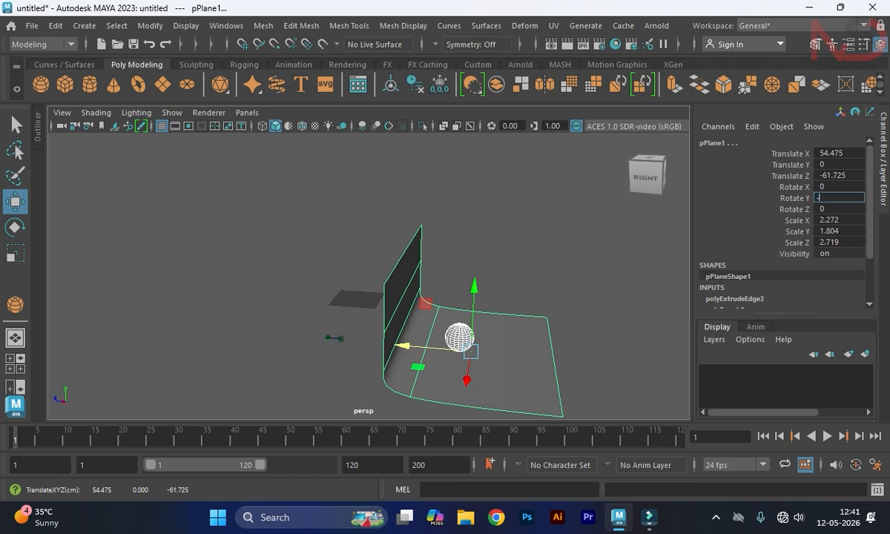
text(180)
key(Return)
click(578, 282)
Step: Move camera1 back along the Z axis to about 11.377, farther from the sphere
scroll(368, 276, up, 4)
alt+middle_drag(445, 333, 393, 185)
alt+drag(393, 260, 458, 276)
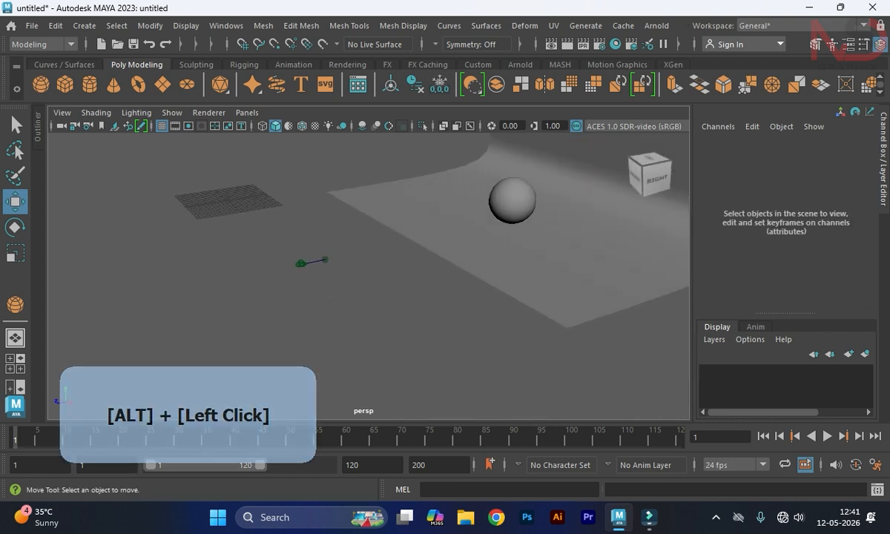
click(300, 263)
drag(302, 264, 252, 274)
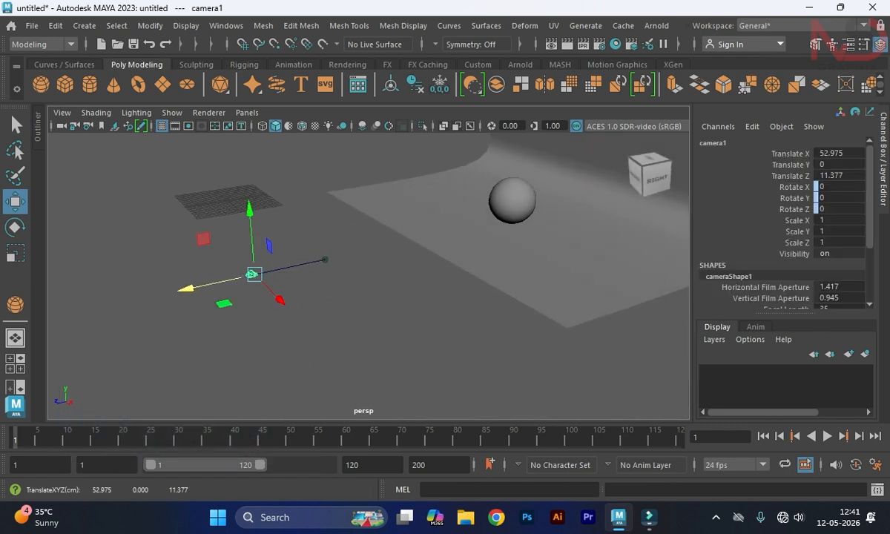
Step: Place camera1_aim at the sphere, at about X 55.315, Y 5.134 and Z -51.018
click(325, 259)
drag(325, 259, 427, 236)
drag(500, 158, 500, 148)
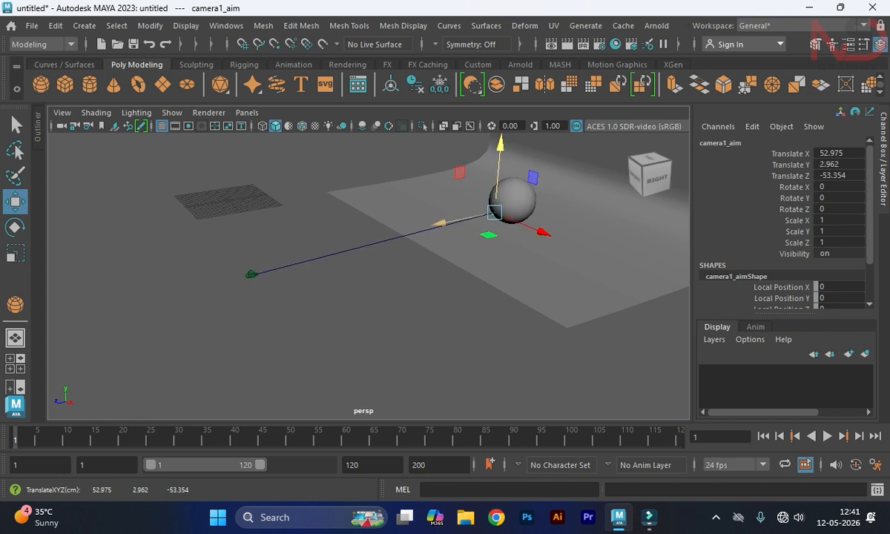
drag(495, 213, 494, 209)
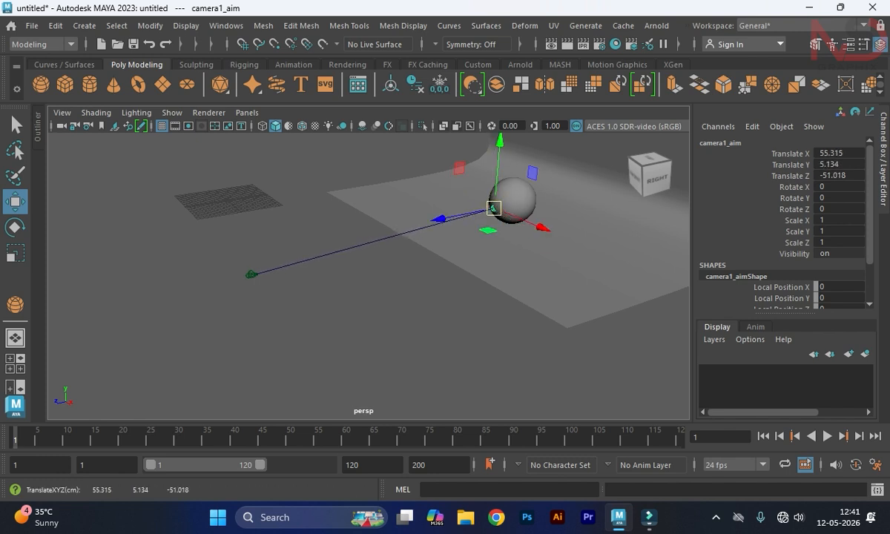
Step: Raise camera1 to about Y 14.955 while its aim stays on the sphere
click(251, 274)
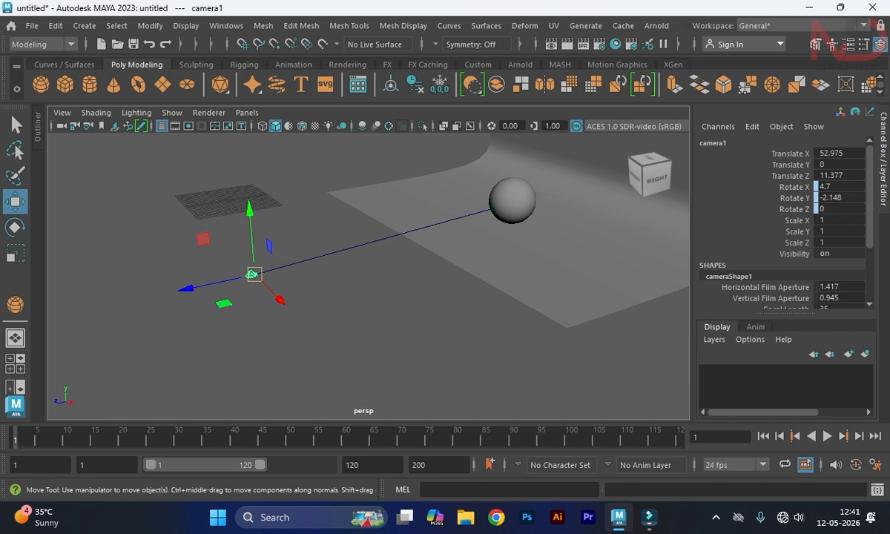
key(space)
drag(468, 323, 469, 287)
key(space)
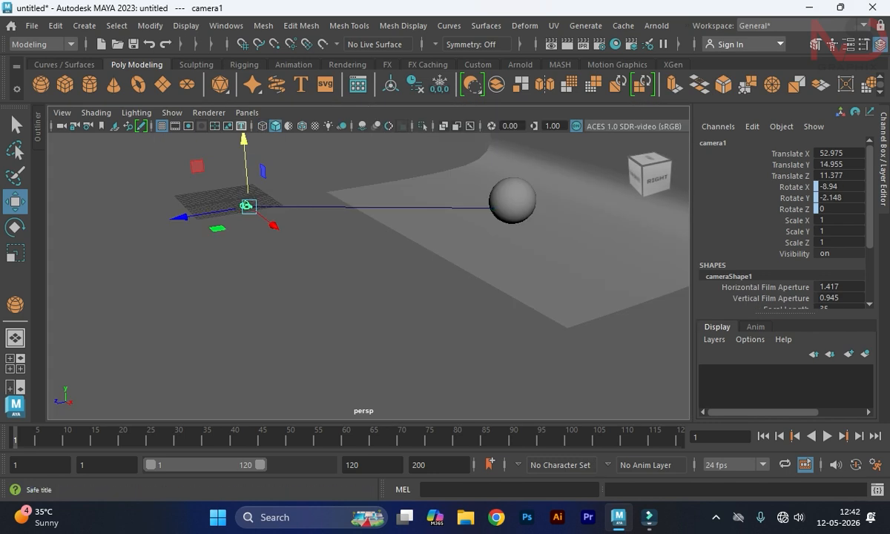
Step: Look through camera1 in the perspective view and show the four-view layout
click(247, 113)
mouse_move(297, 127)
click(408, 127)
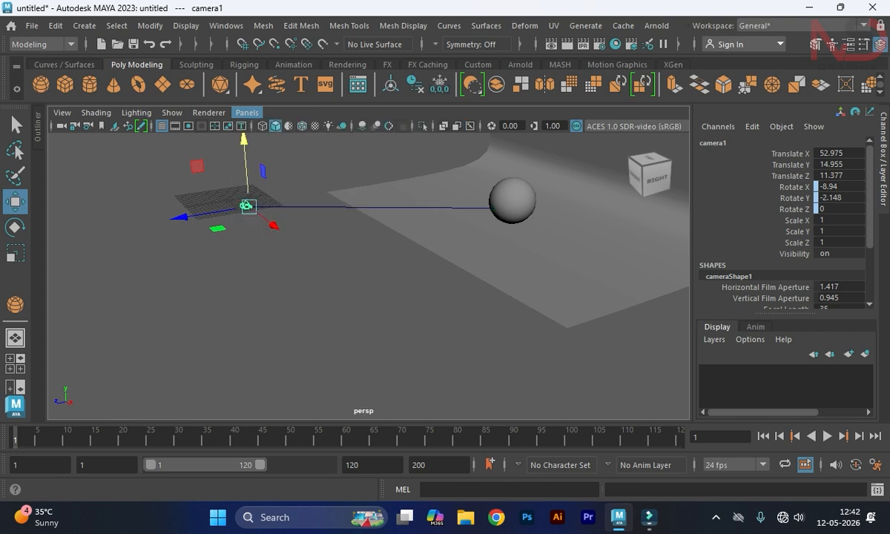
key(space)
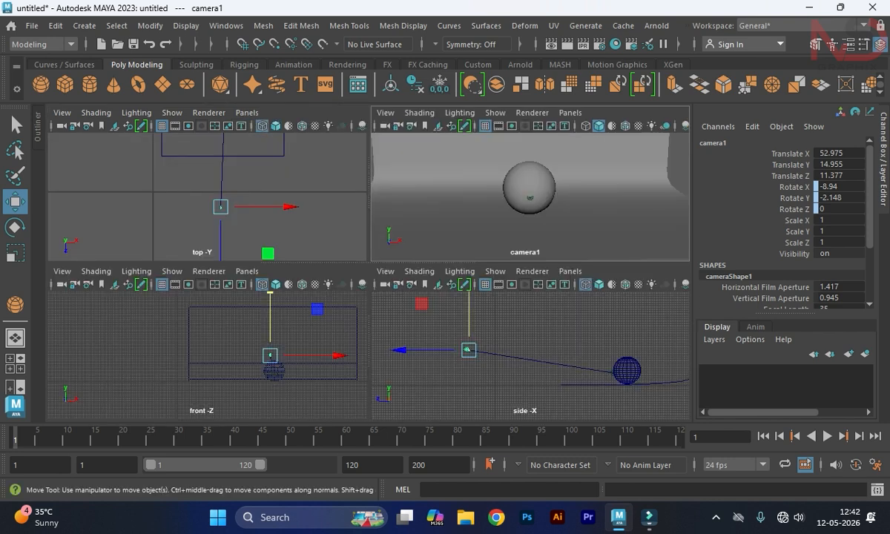
Step: Raise camera1 to about Y 20.242 and shift it along the X axis to about 58.852
alt+middle_drag(532, 339, 516, 362)
scroll(516, 363, down, 2)
mouse_move(467, 311)
mouse_down()
mouse_move(466, 284)
mouse_move(467, 368)
mouse_move(466, 261)
mouse_move(467, 302)
mouse_up()
click(273, 207)
mouse_move(273, 207)
mouse_down()
mouse_move(357, 207)
mouse_move(245, 207)
mouse_move(286, 207)
mouse_move(274, 207)
mouse_up()
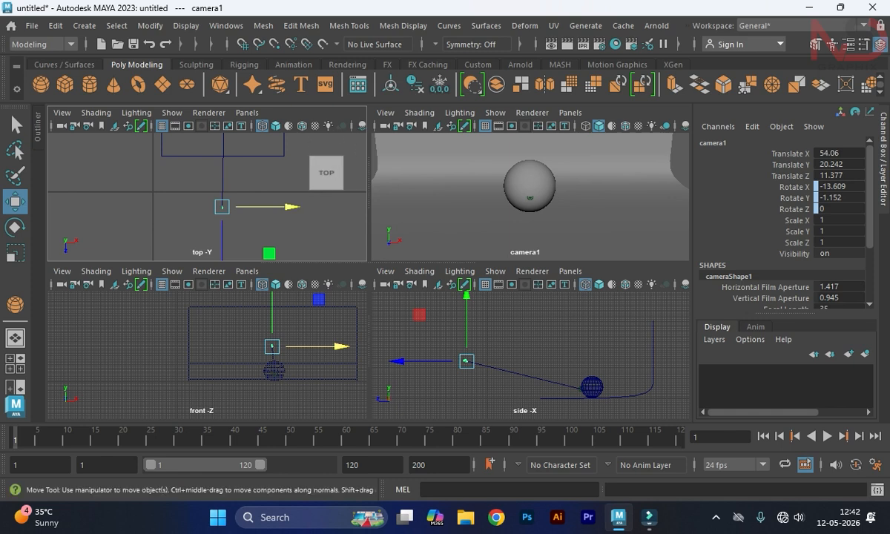
alt+middle_drag(222, 207, 215, 226)
scroll(207, 197, down, 1)
mouse_move(276, 222)
mouse_down()
mouse_move(180, 222)
mouse_move(366, 222)
mouse_move(280, 222)
mouse_up()
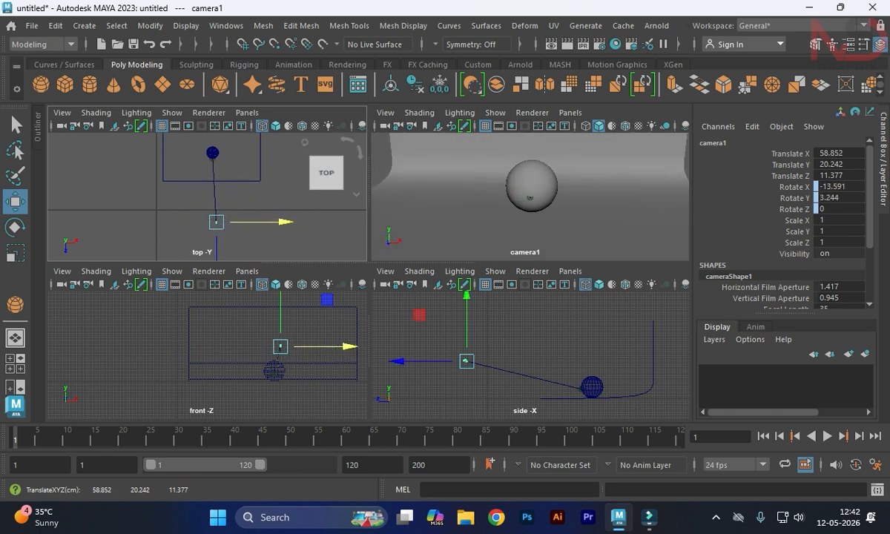
Step: Lower camera1 to about Y 16.088, bring it closer at about Z -6.75, and enlarge the camera1 view
mouse_move(467, 318)
mouse_down()
mouse_move(466, 309)
mouse_move(466, 326)
mouse_up()
drag(430, 368, 463, 368)
key(space)
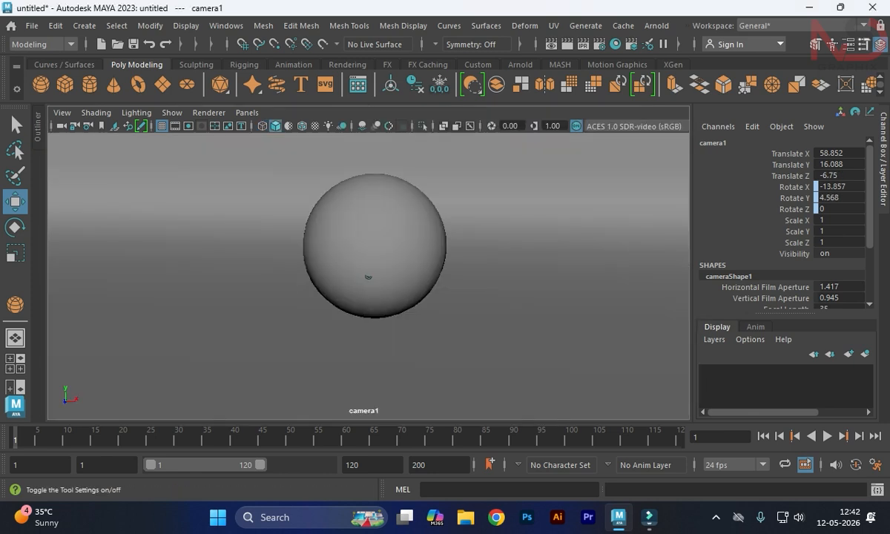
Step: Open camera1's attributes, examine its lens and clip plane settings, and check the sphere's framing in the enlarged camera view
click(848, 43)
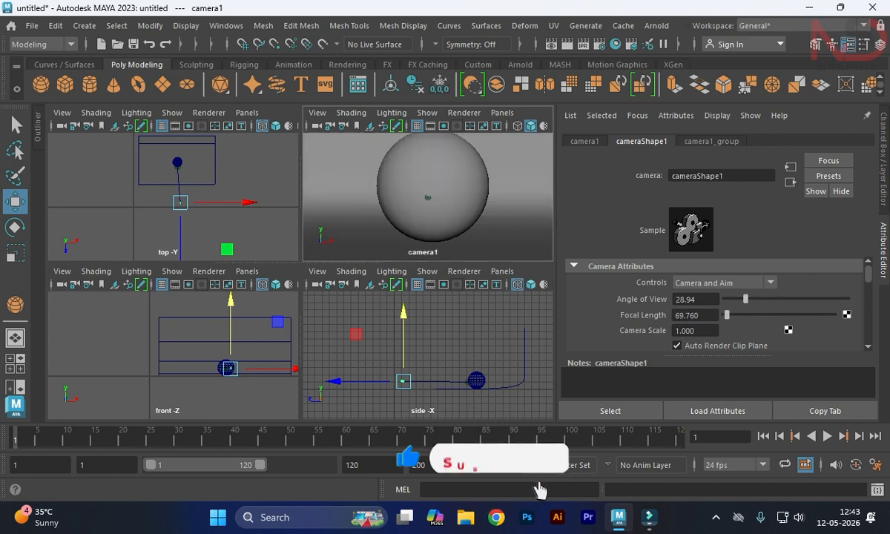
scroll(714, 304, down, 3)
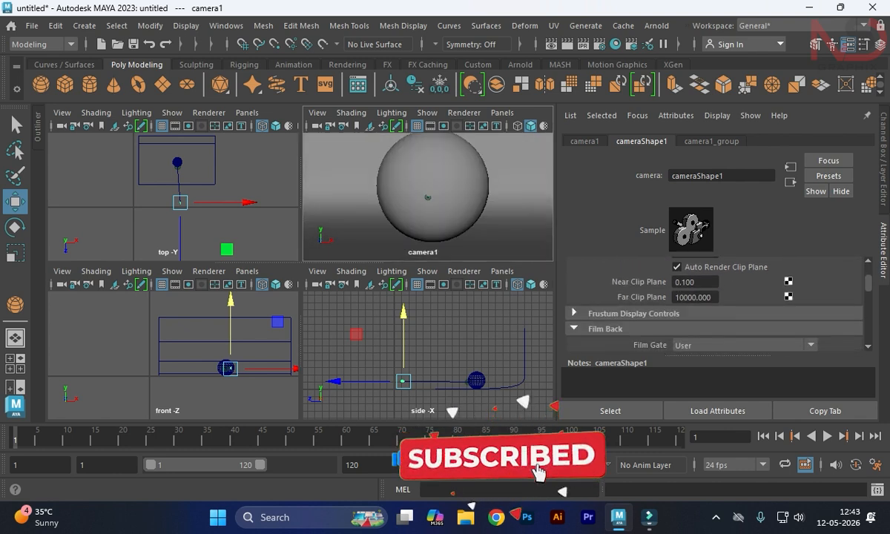
scroll(714, 304, up, 2)
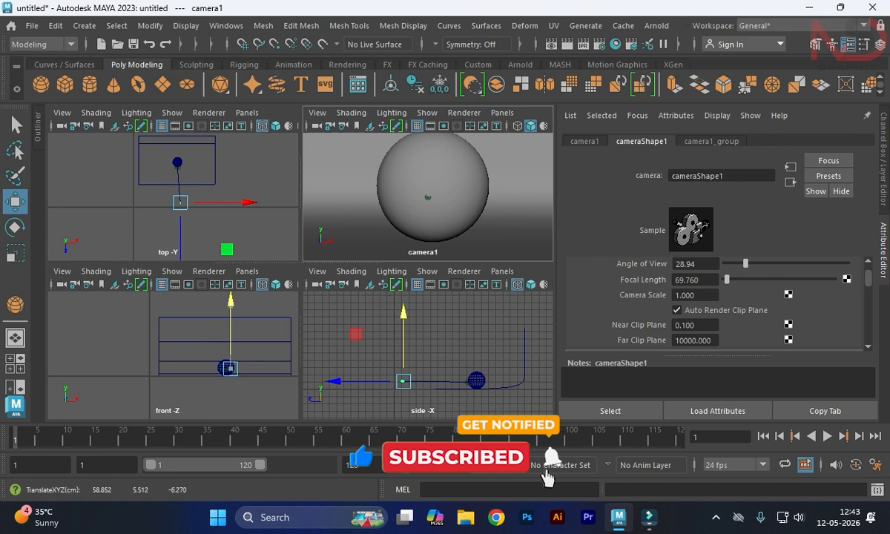
key(space)
alt+middle_drag(310, 251, 311, 258)
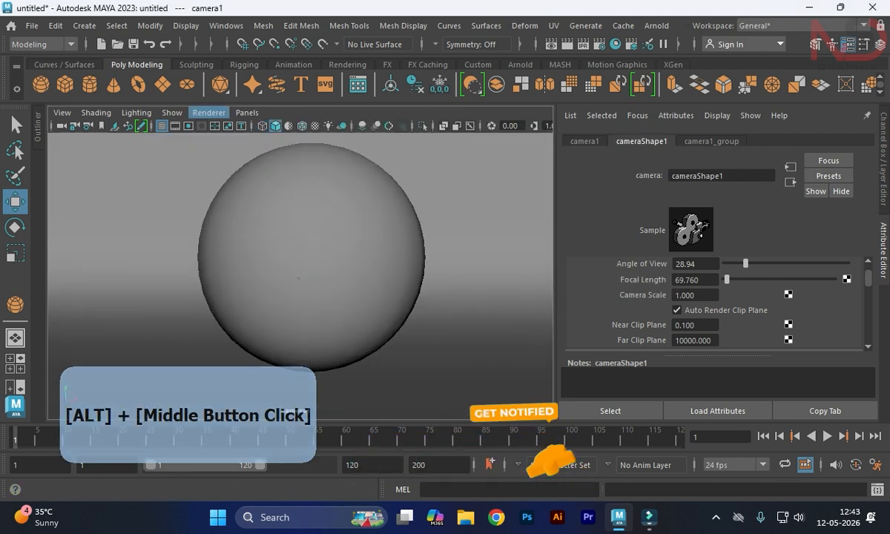
Step: Open the Outliner, delete camera1_group from the scene, and collapse the Outliner again
click(226, 25)
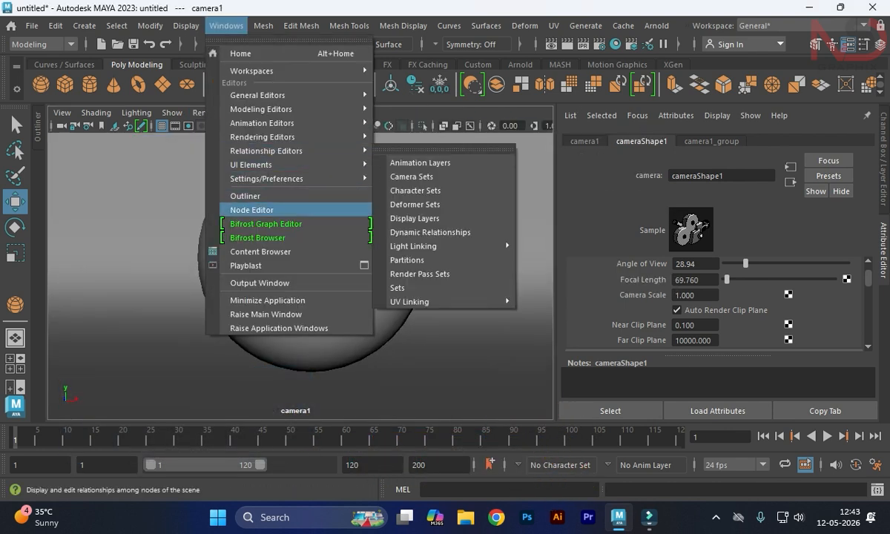
click(246, 196)
click(64, 239)
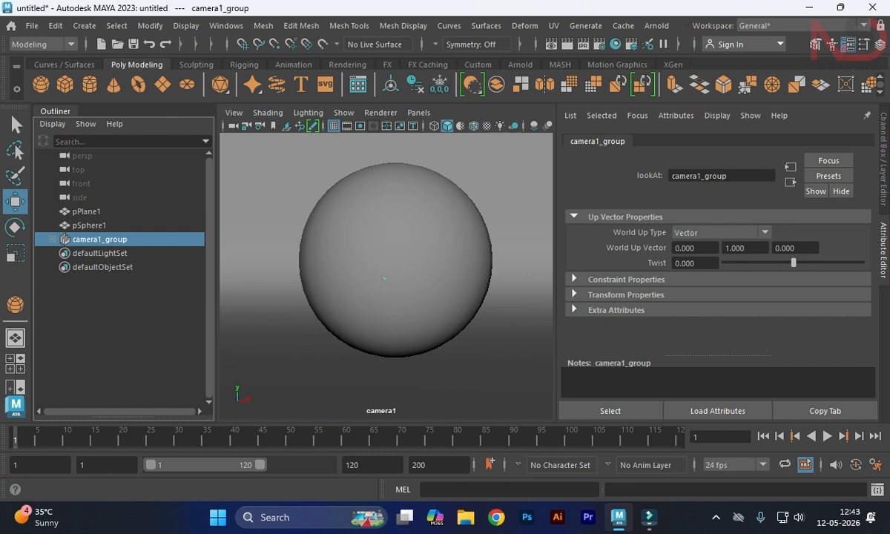
click(52, 239)
click(53, 239)
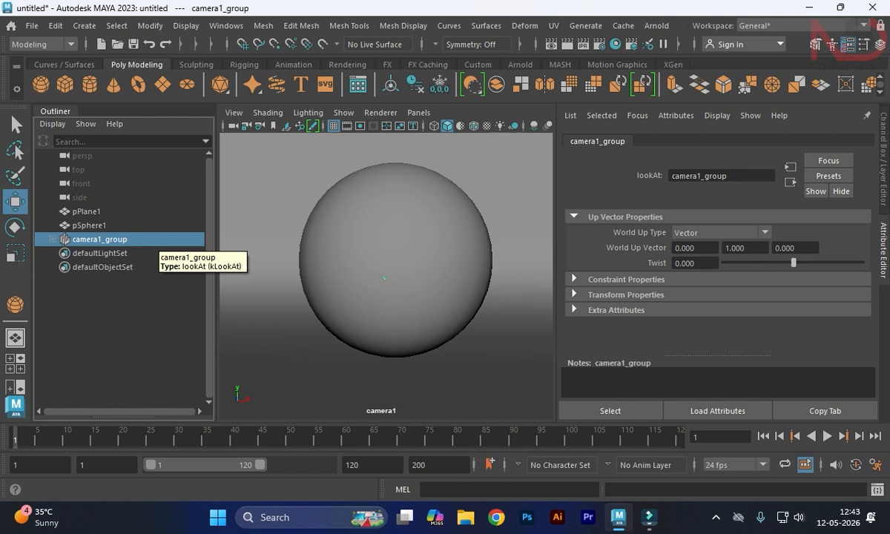
key(Delete)
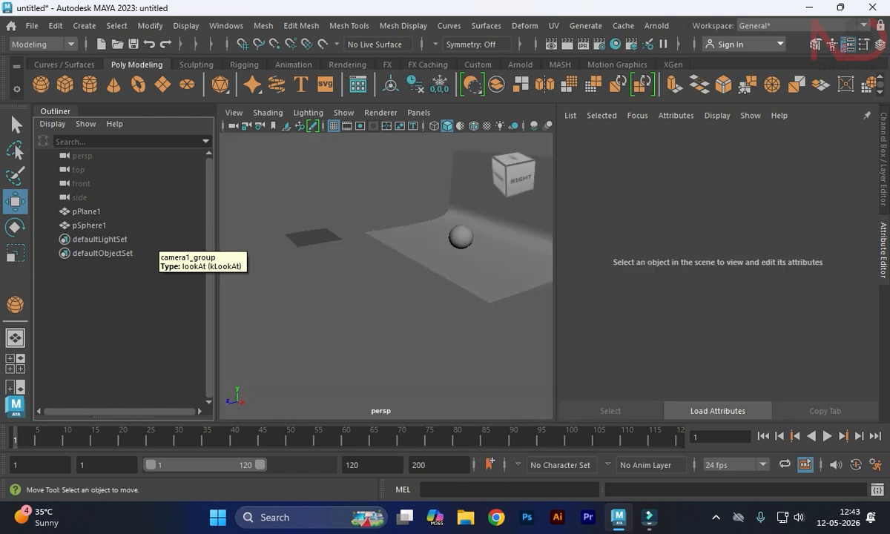
click(55, 112)
alt+drag(297, 274, 431, 267)
alt+middle_drag(430, 267, 411, 333)
scroll(410, 333, up, 3)
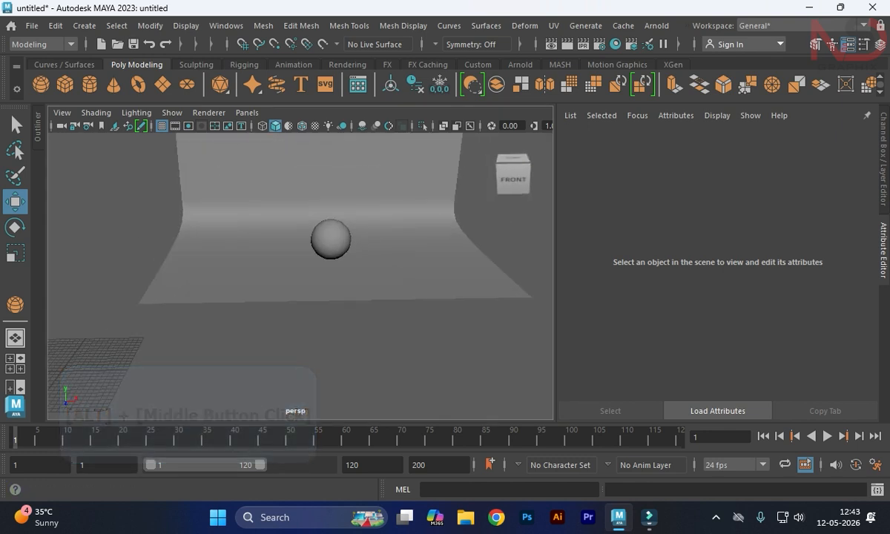
click(84, 25)
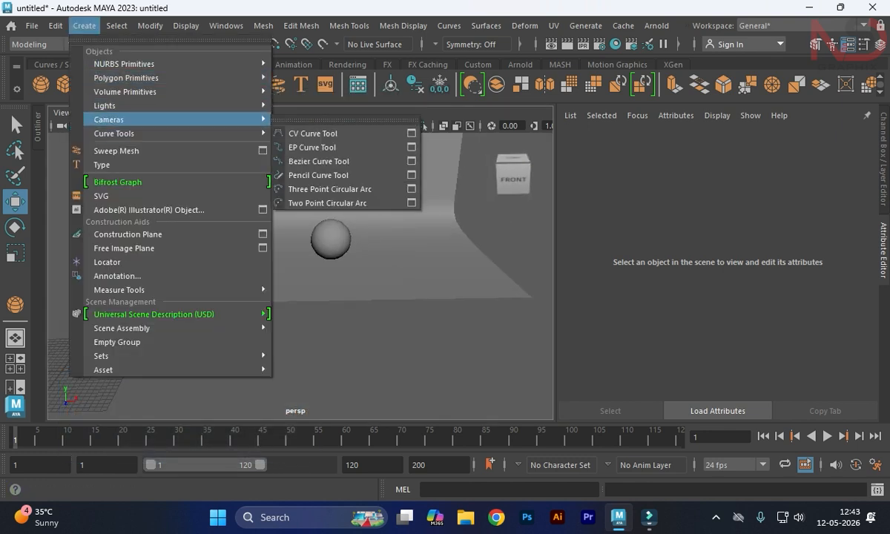
mouse_move(112, 120)
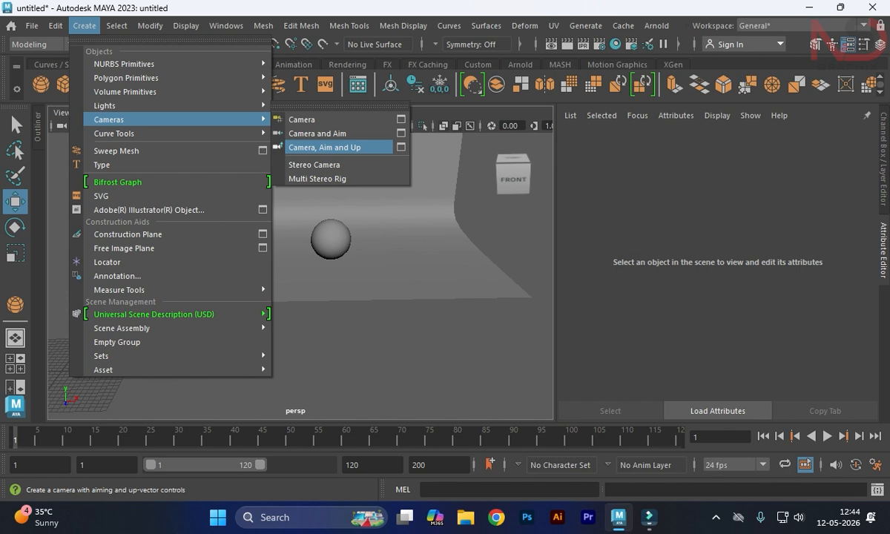
key(Escape)
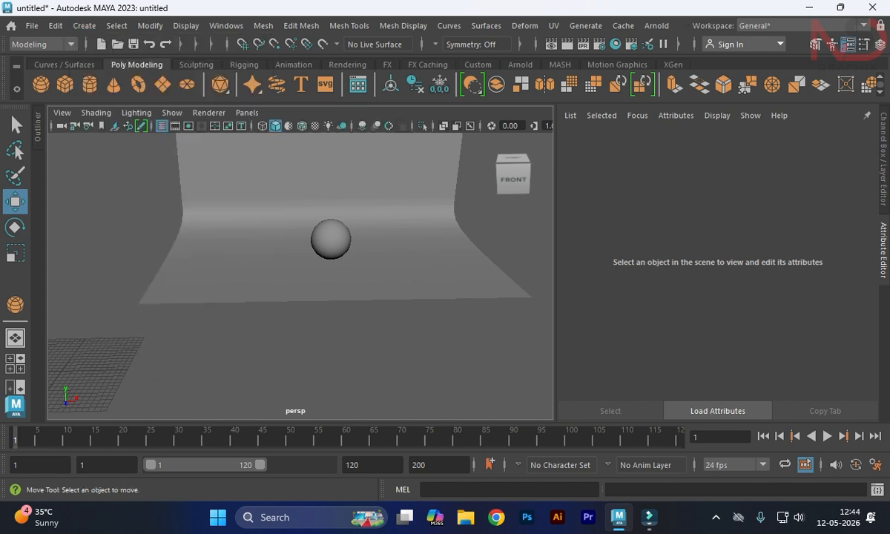
Step: Create a camera with aim and up controls and move it off the grid, toward the open front of the backdrop
scroll(301, 276, down, 3)
alt+drag(333, 252, 260, 289)
scroll(300, 276, down, 7)
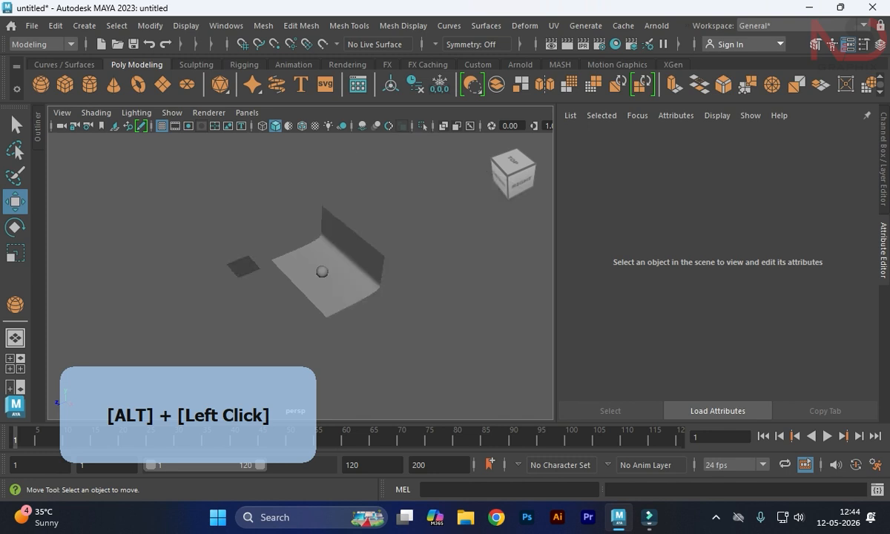
scroll(300, 276, up, 6)
click(84, 25)
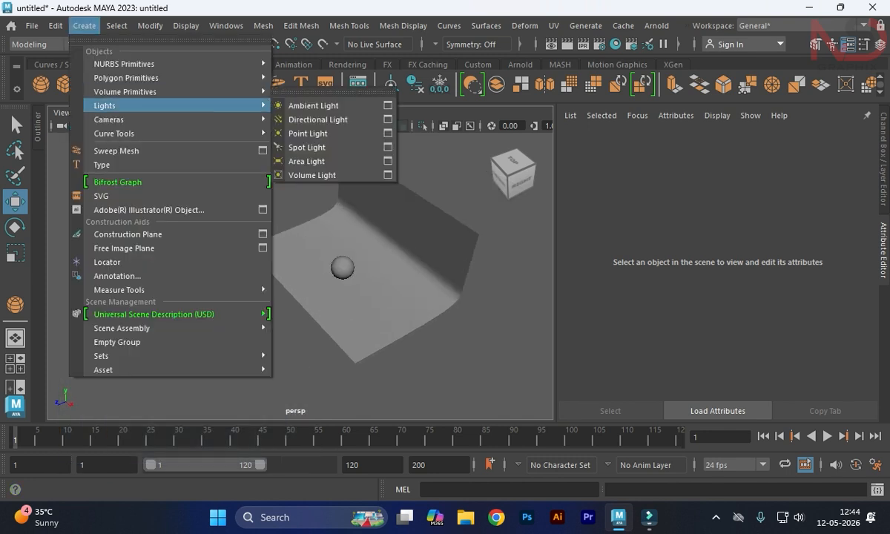
mouse_move(186, 119)
click(317, 134)
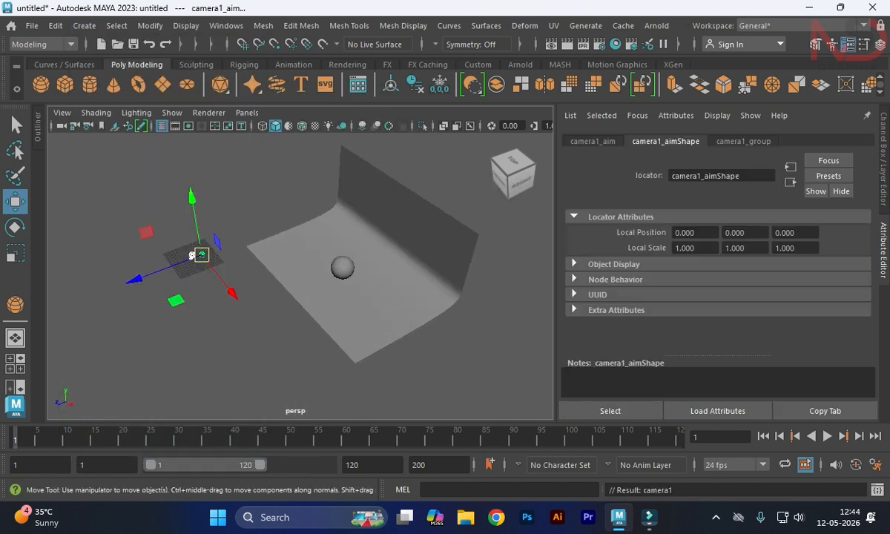
drag(192, 255, 227, 300)
click(289, 376)
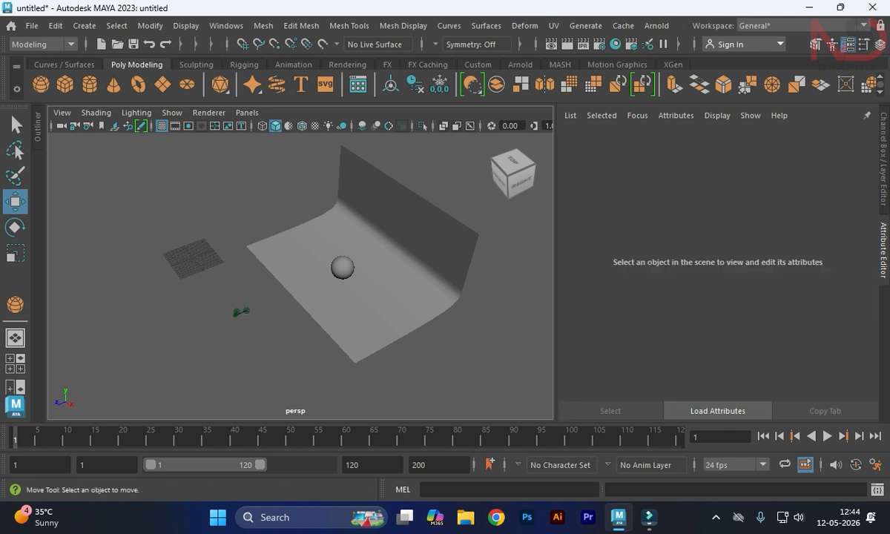
Step: Move camera1's aim control to the base of the sphere, at about X 49.657, Y 1.054, Z -56.893
scroll(301, 275, up, 5)
alt+middle_drag(300, 276, 393, 174)
alt+drag(300, 276, 323, 233)
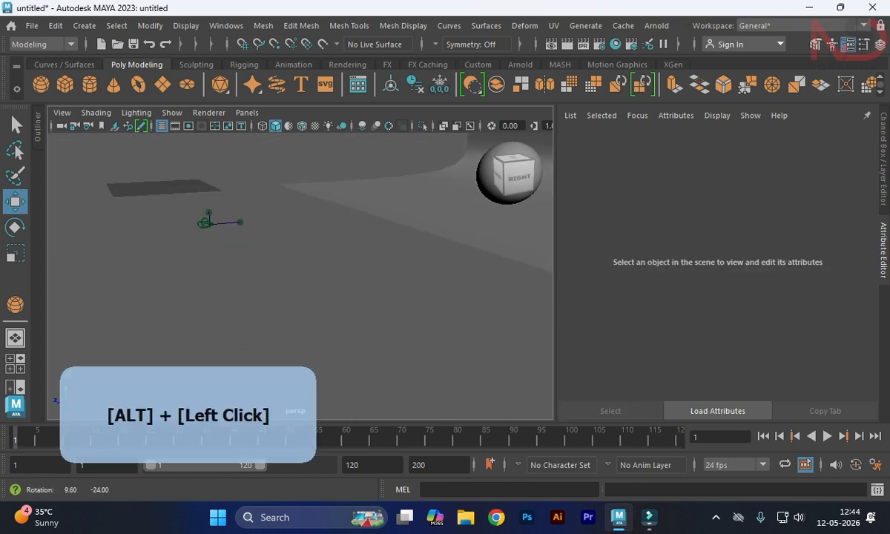
drag(237, 207, 352, 213)
alt+middle_drag(470, 203, 400, 231)
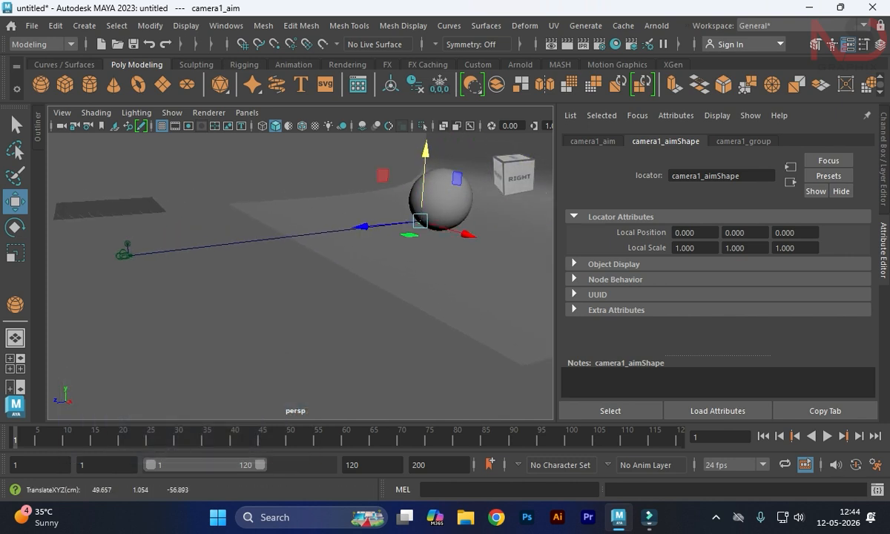
Step: Move camera1's up control to about X 63.777, Y 13.958, Z -37.329 and reposition the camera body in front of the backdrop
click(128, 244)
drag(120, 186, 116, 153)
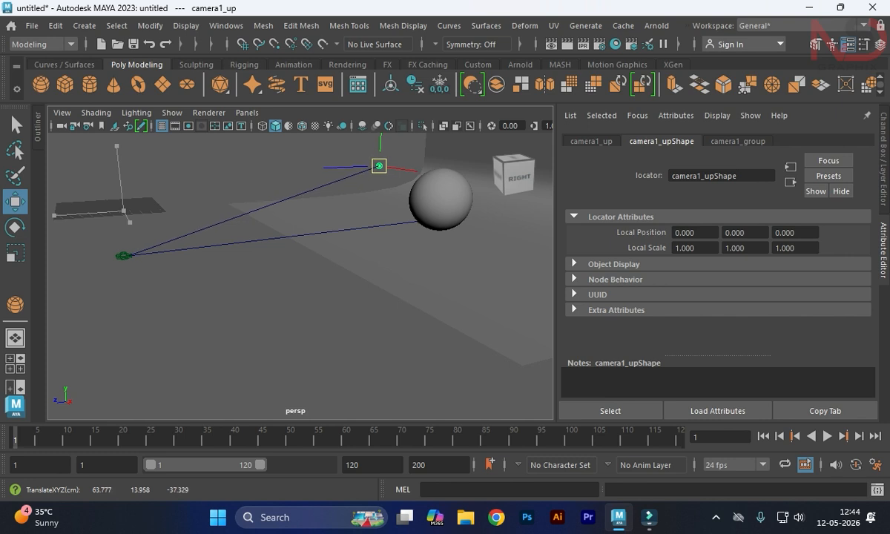
click(135, 269)
click(123, 255)
drag(129, 256, 84, 220)
alt+drag(222, 282, 415, 286)
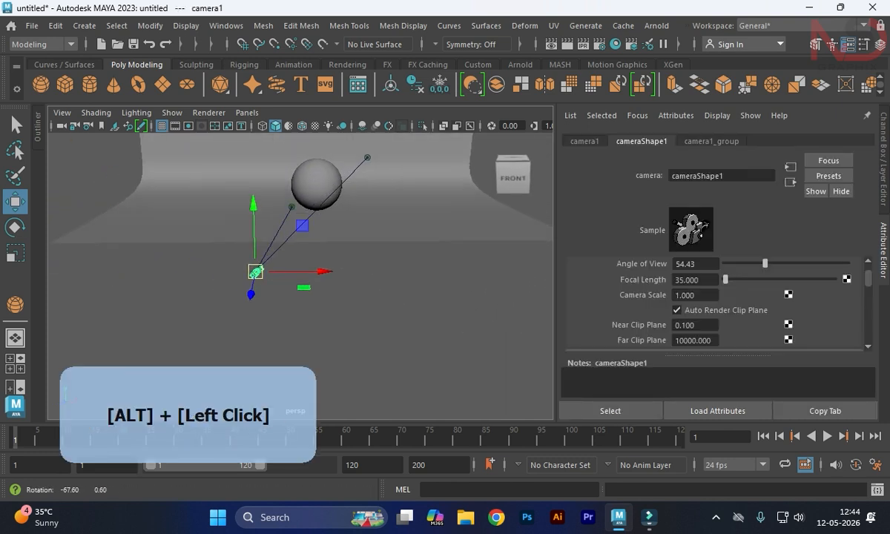
Step: In an enlarged top view, shift the up control to about X 47.8 and move camera1 to about X 60.741, Z 10.144
click(416, 219)
click(361, 159)
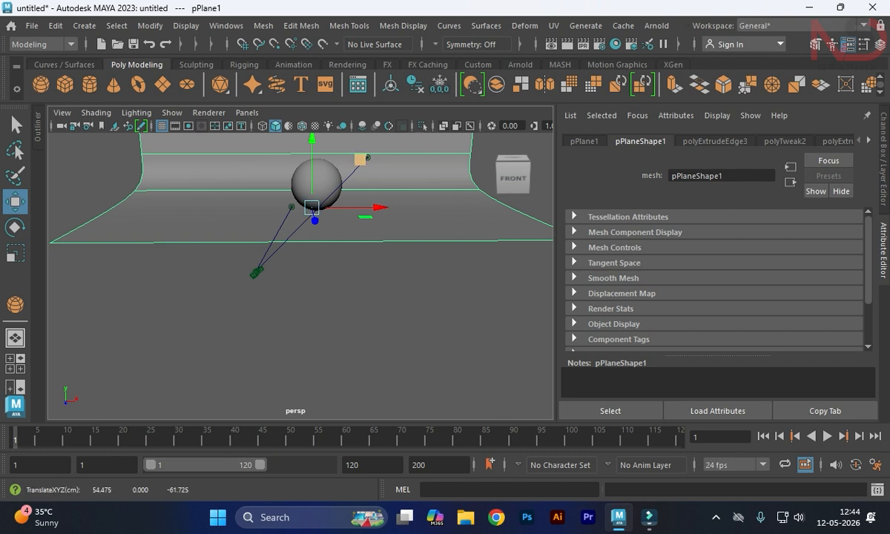
click(393, 289)
click(338, 150)
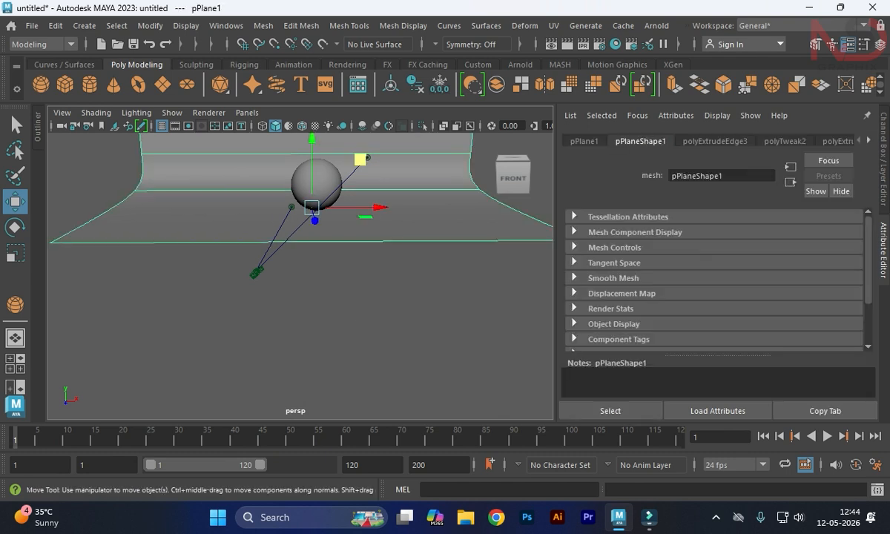
key(space)
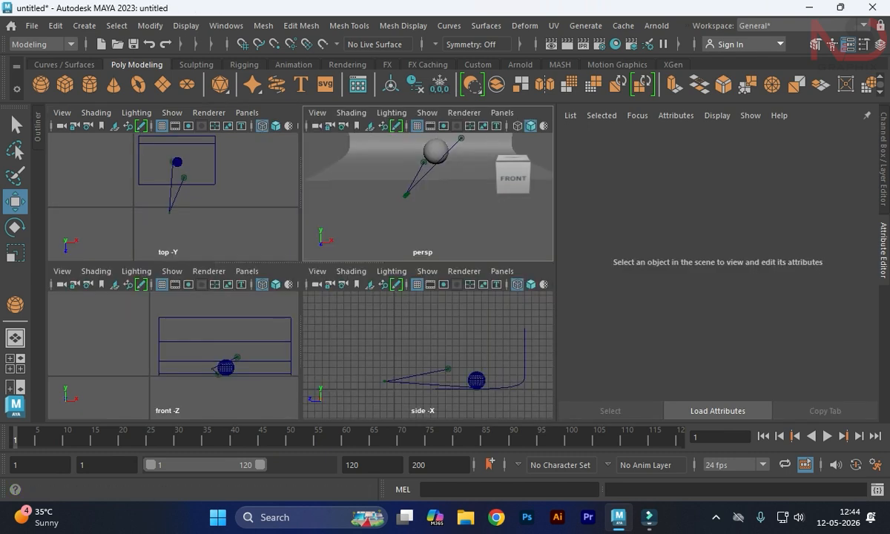
key(space)
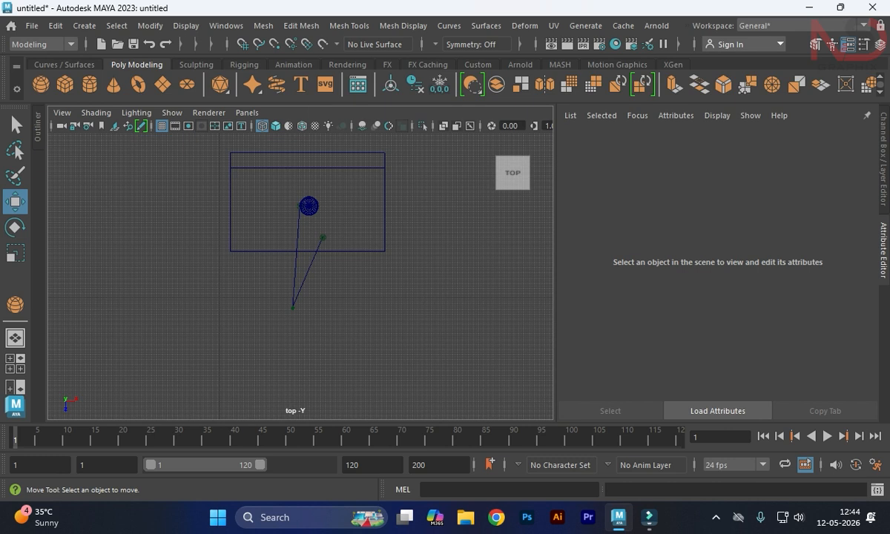
drag(356, 245, 349, 237)
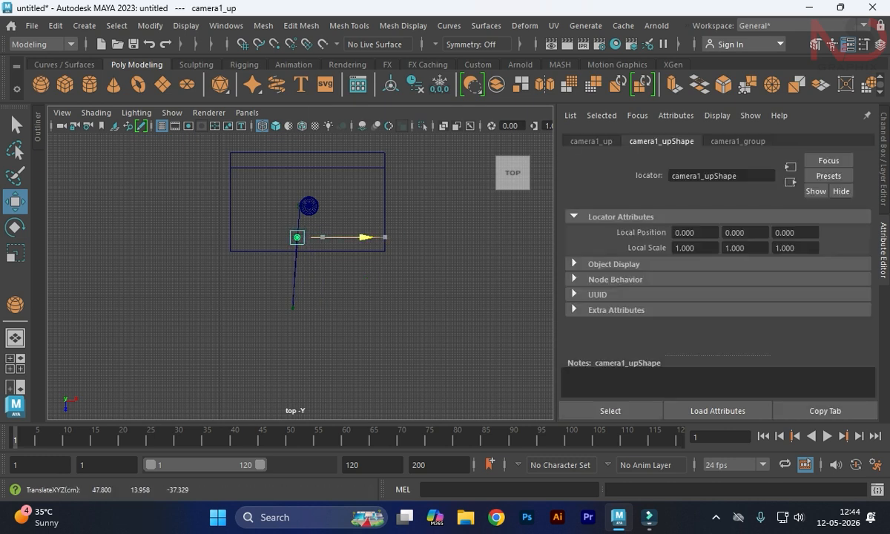
mouse_move(301, 292)
mouse_down()
mouse_move(283, 314)
mouse_move(309, 308)
mouse_up()
click(293, 307)
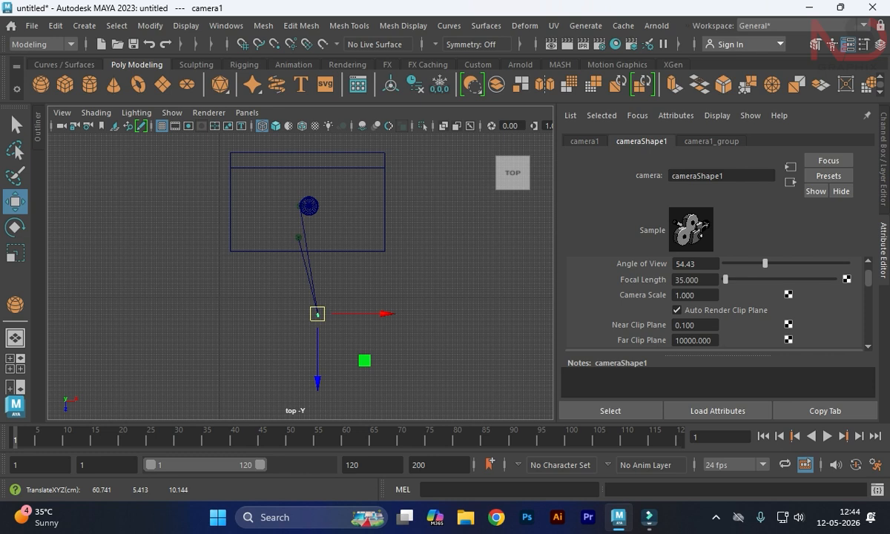
Step: In the top view, center the aim control on the sphere at about X 54.68, Z -56.39 and place the up control at about X 57.704, Z -39.589
scroll(299, 275, up, 3)
click(299, 274)
alt+middle_drag(298, 274, 281, 339)
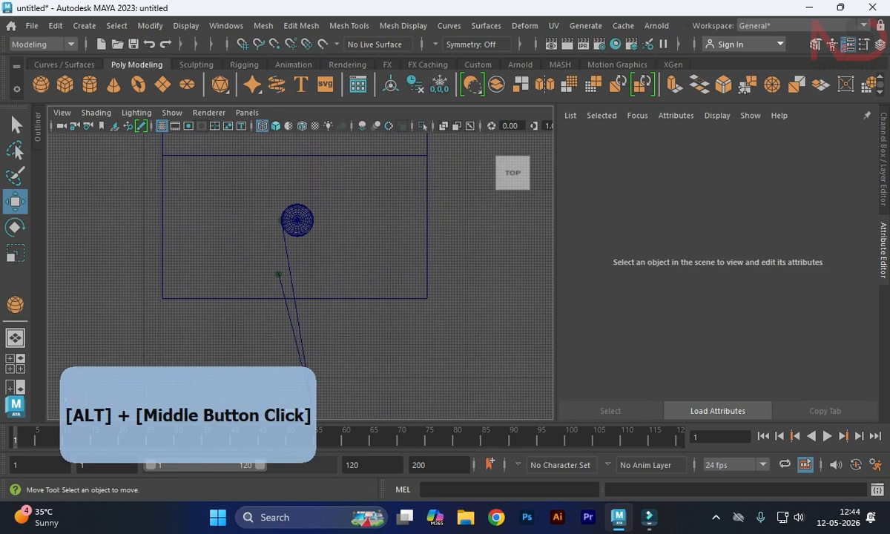
mouse_move(278, 225)
mouse_down()
mouse_move(283, 233)
mouse_move(282, 220)
mouse_move(295, 221)
mouse_up()
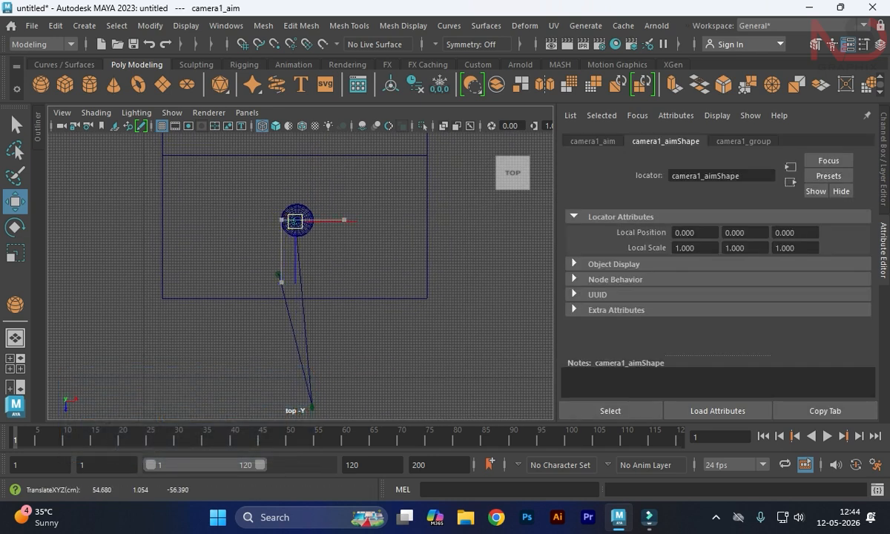
click(278, 274)
drag(278, 274, 303, 268)
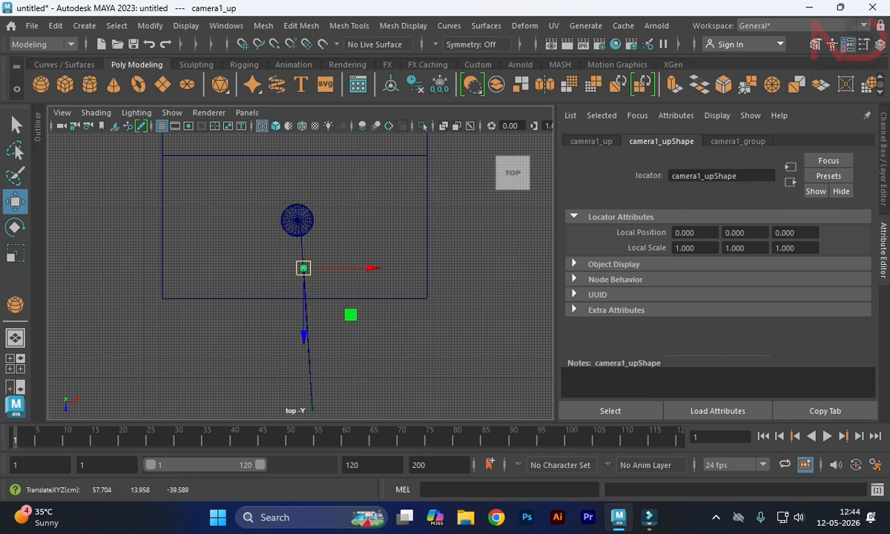
Step: Raise the up control to about Y 16.54 in the perspective view, then look at the scene through camera1
key(space)
key(space)
alt+drag(445, 244, 354, 227)
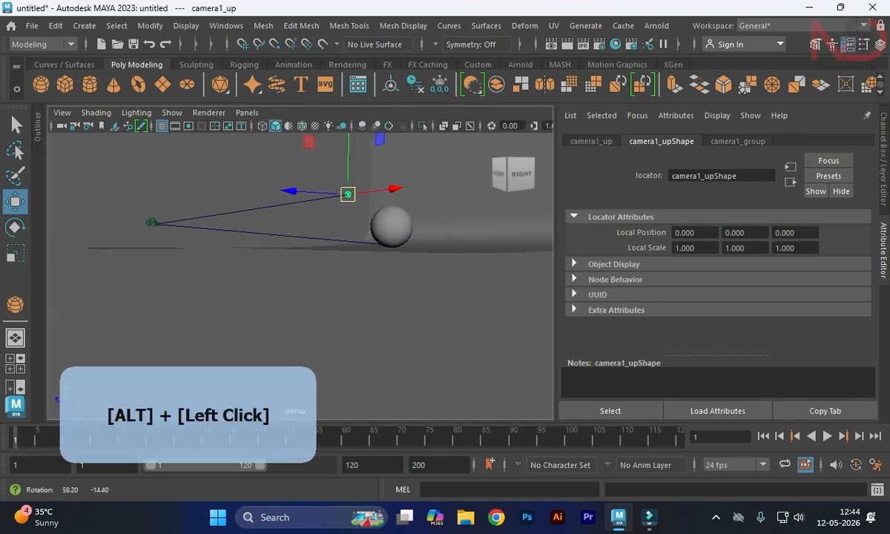
alt+middle_drag(354, 227, 354, 263)
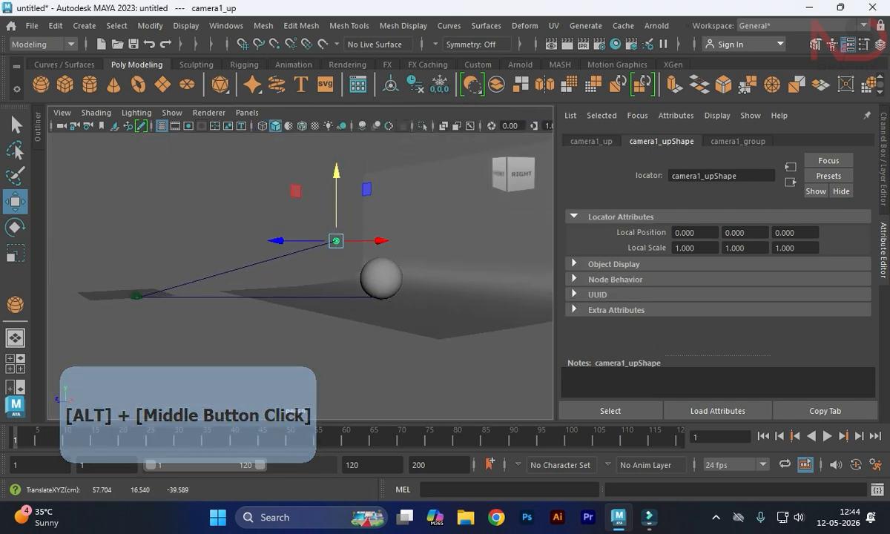
click(247, 113)
mouse_move(297, 127)
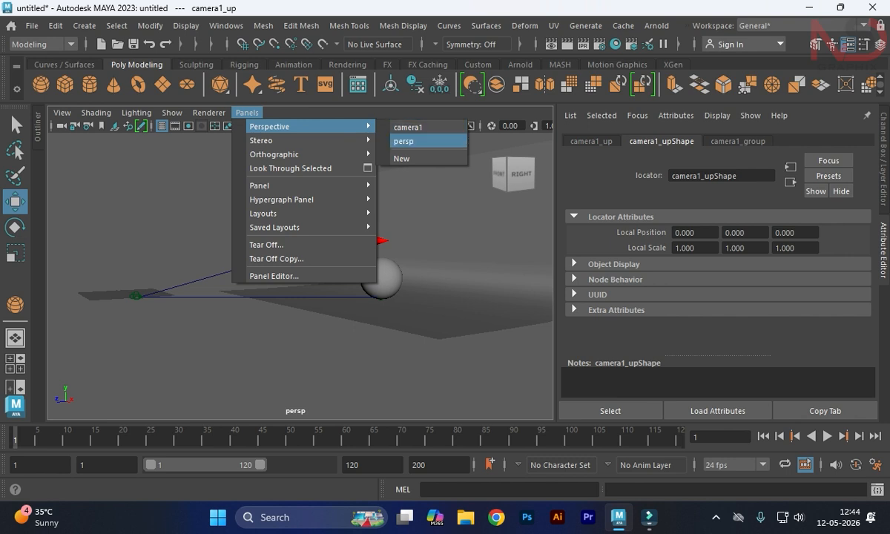
click(408, 127)
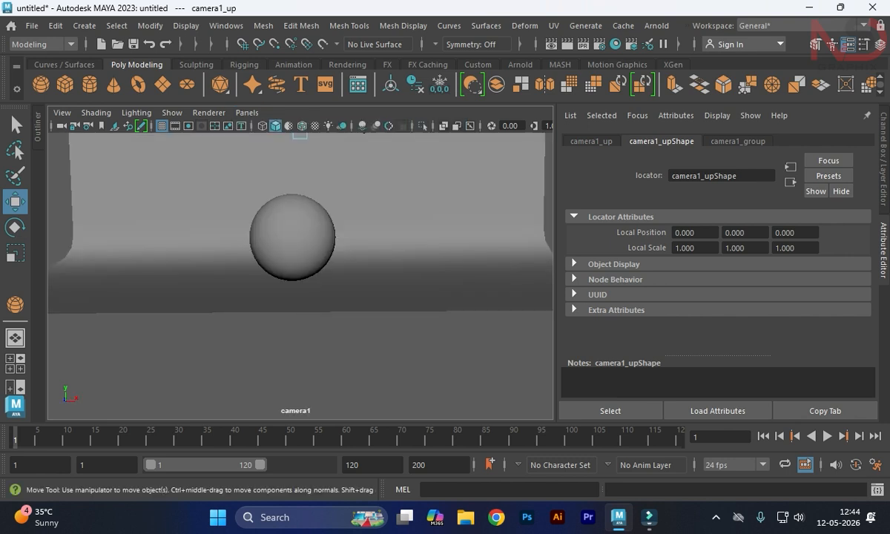
Step: With all four views shown, shift camera1 along the negative X axis and raise its up control to about Y 17.502
key(space)
click(379, 381)
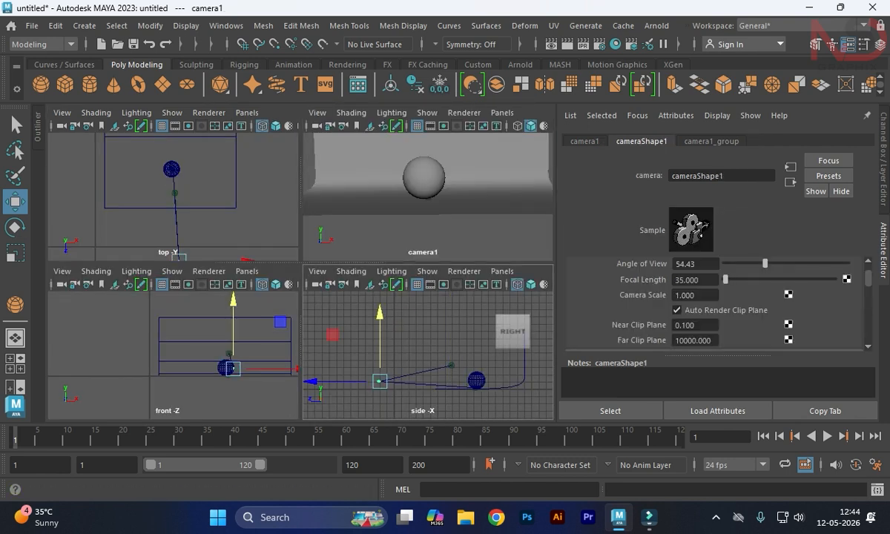
alt+middle_drag(191, 215, 178, 184)
drag(226, 230, 206, 230)
click(452, 365)
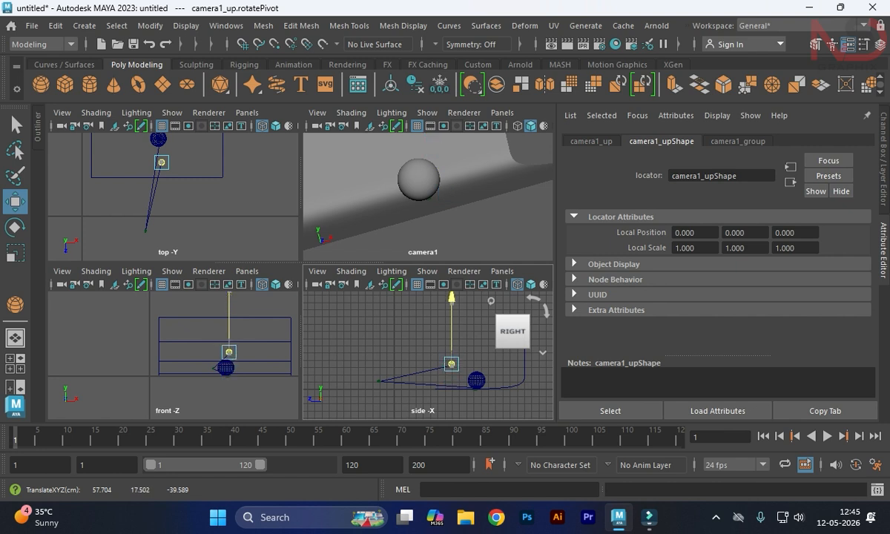
Step: Raise camera1 to about Y 14.546 and pull it slightly farther back from the sphere
click(379, 381)
mouse_move(378, 381)
mouse_down()
mouse_move(363, 375)
mouse_move(376, 319)
mouse_move(372, 367)
mouse_up()
mouse_move(213, 237)
mouse_down()
mouse_move(282, 237)
mouse_move(191, 237)
mouse_move(214, 238)
mouse_up()
alt+middle_drag(185, 196, 201, 214)
click(201, 214)
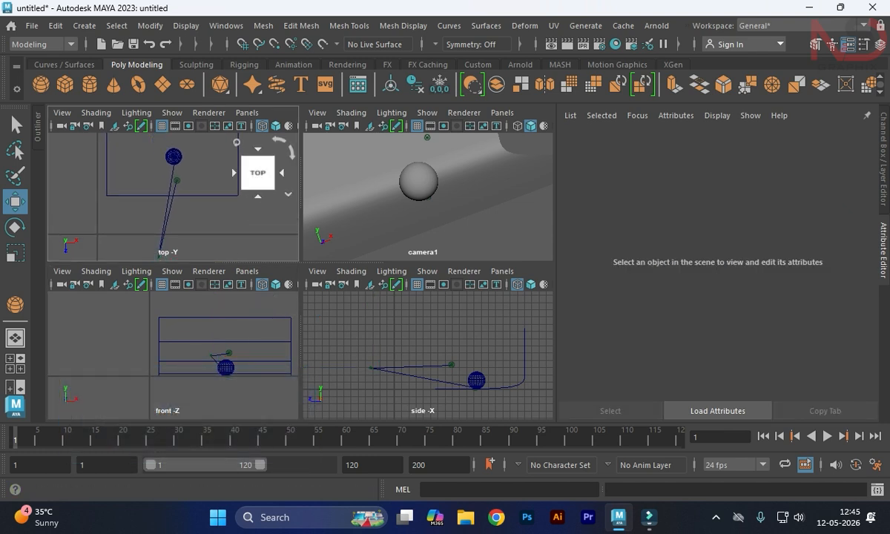
Step: Move camera1 closer to the sphere and shift its up control to about X 53.653, Y 17.021
scroll(173, 196, down, 2)
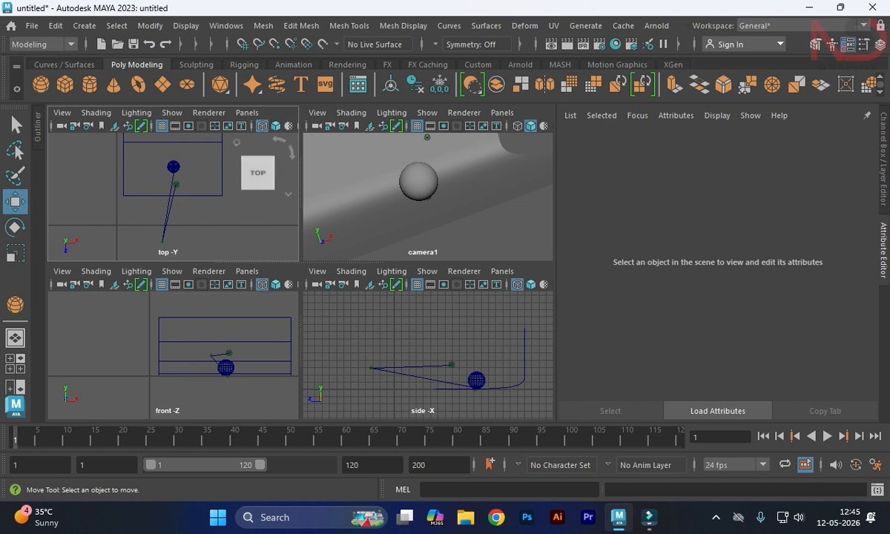
mouse_move(162, 241)
mouse_down()
mouse_move(232, 237)
mouse_move(171, 228)
mouse_up()
click(453, 334)
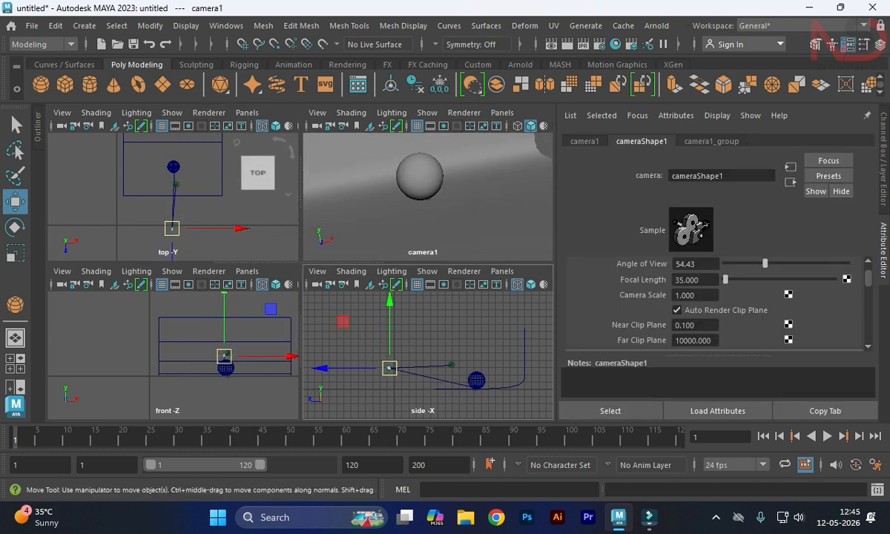
drag(446, 343, 462, 368)
mouse_move(240, 184)
mouse_down()
mouse_move(289, 184)
mouse_move(191, 184)
mouse_move(294, 184)
mouse_move(193, 184)
mouse_move(233, 184)
mouse_up()
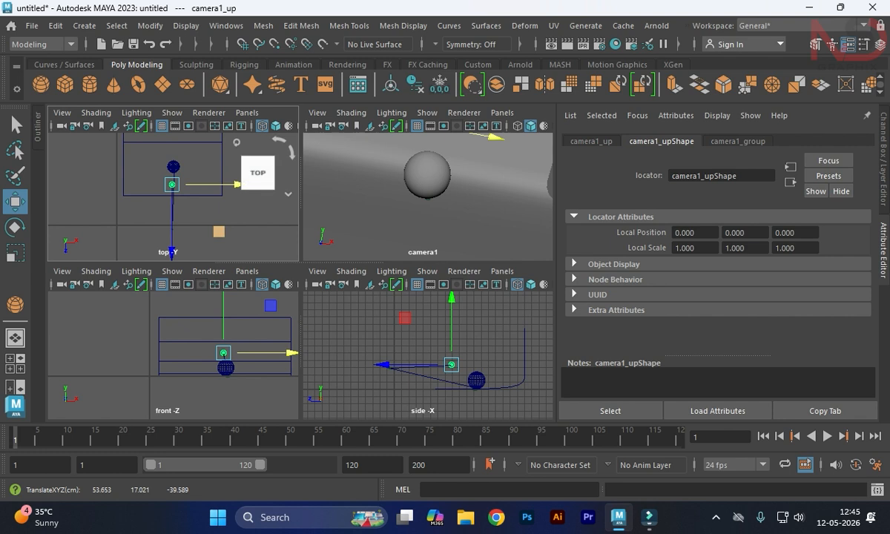
Step: Undo the last moves of camera1 and its up control, and place camera1 at about X 56.689, Z 16.108
key(ctrl+z)
key(ctrl+z)
key(ctrl+z)
key(ctrl+z)
key(ctrl+z)
key(ctrl+z)
drag(178, 243, 175, 242)
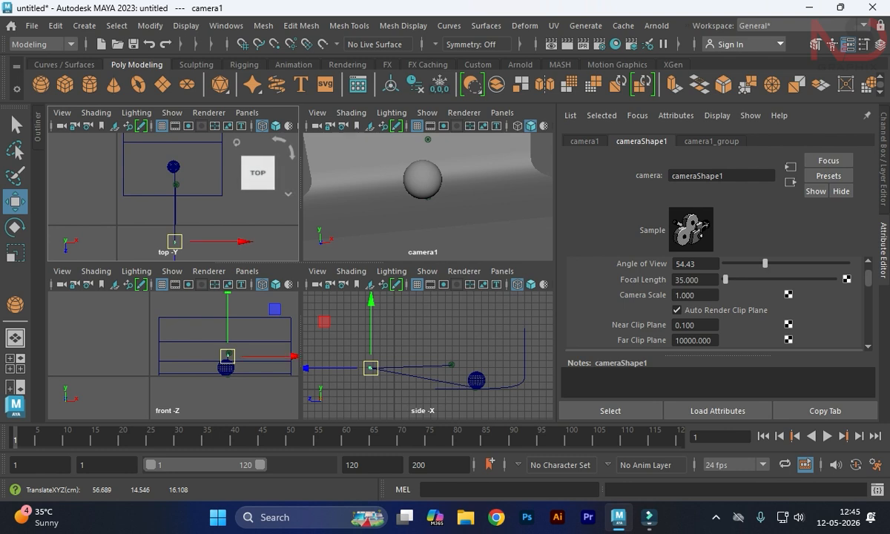
Step: Try shifting camera1's up control along the X axis in the top view, and undo the move
click(268, 211)
drag(450, 344, 465, 371)
drag(243, 185, 243, 185)
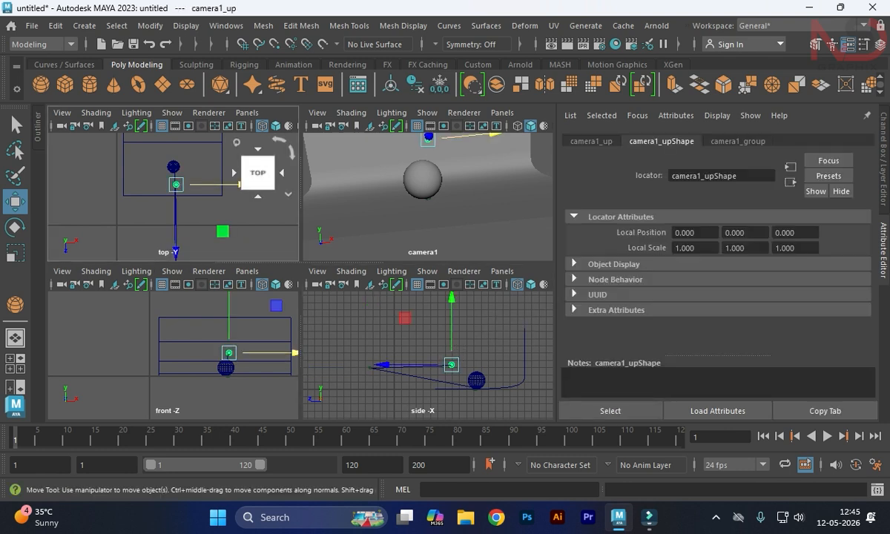
alt+middle_drag(238, 185, 216, 205)
drag(216, 205, 197, 205)
key(ctrl+z)
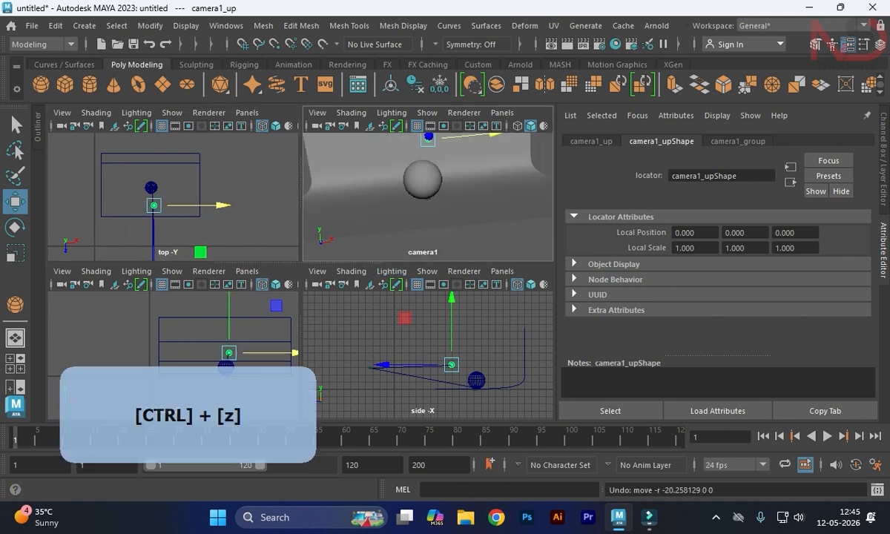
Step: Move the aim control to the sphere's front lower edge, at about X 57.788, Y 1.871, Z -52.242
scroll(446, 362, up, 5)
alt+middle_drag(474, 375, 449, 310)
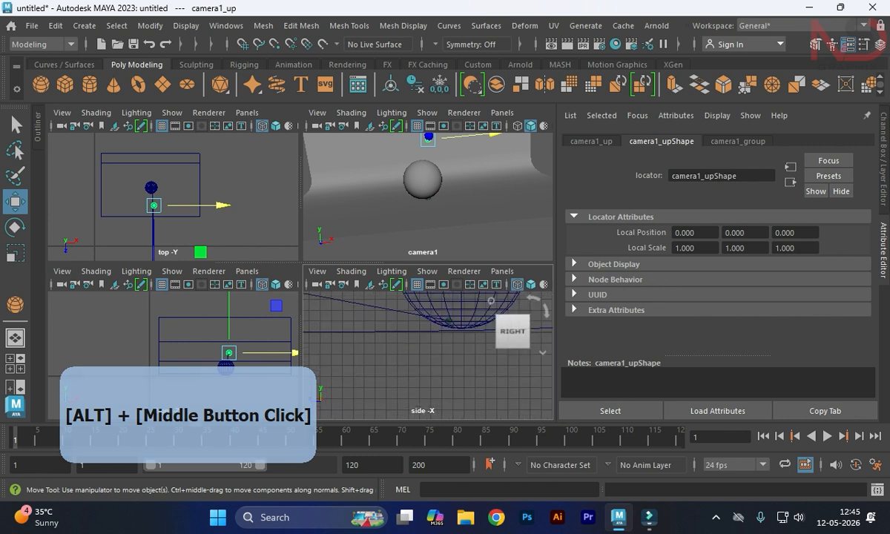
click(448, 320)
drag(448, 320, 411, 311)
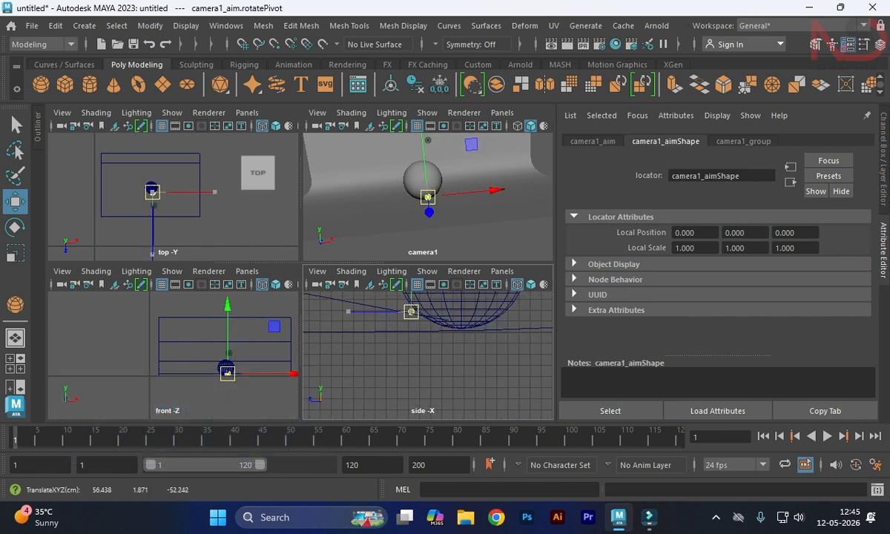
mouse_move(185, 192)
mouse_down()
mouse_move(202, 192)
mouse_move(129, 192)
mouse_move(200, 192)
mouse_move(187, 192)
mouse_up()
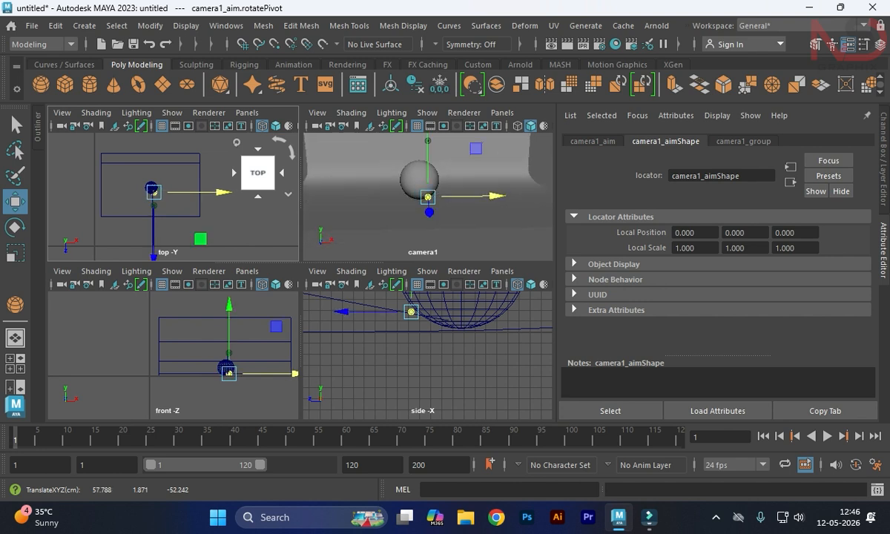
alt+middle_drag(154, 193, 152, 175)
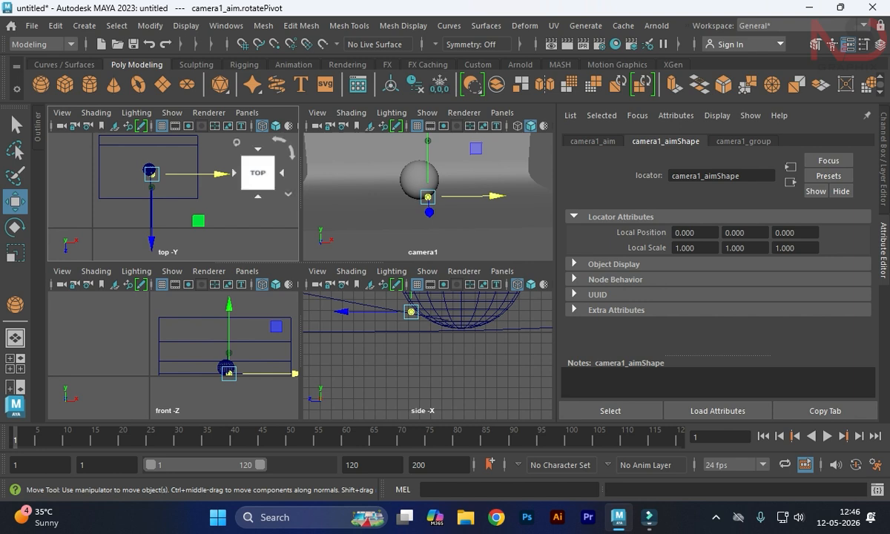
Step: Show the Outliner and delete camera1_group
click(225, 25)
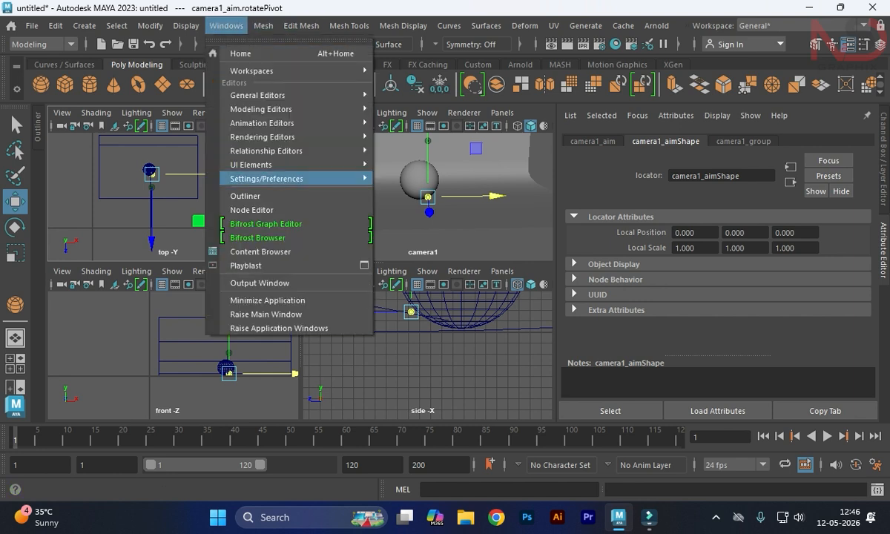
click(244, 186)
click(99, 239)
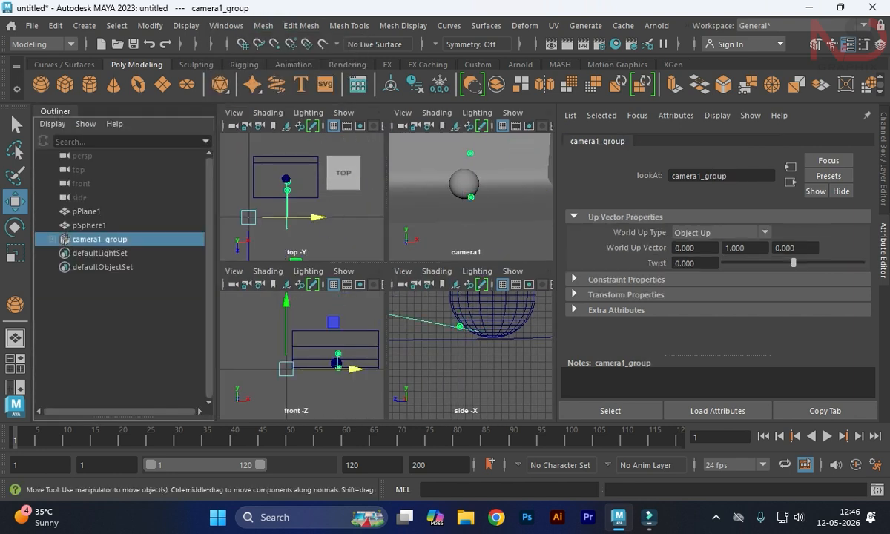
key(Delete)
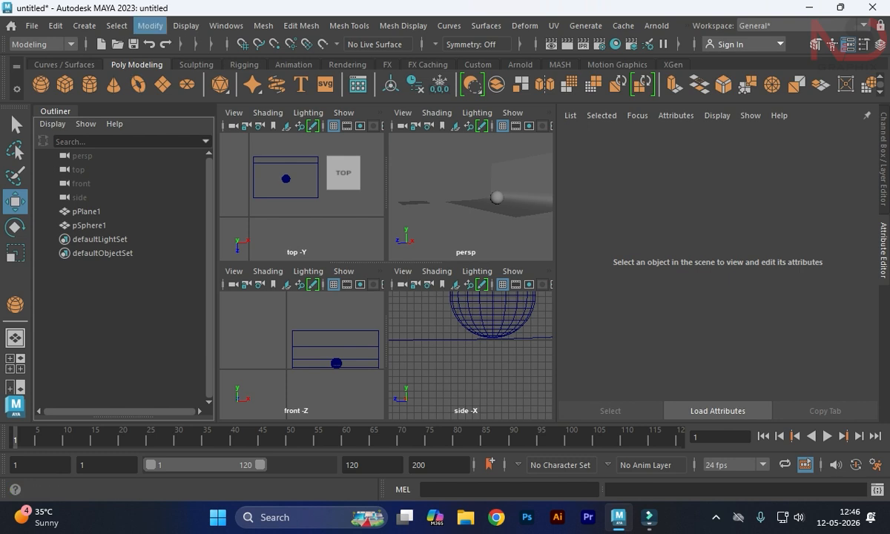
Step: Create a camera with an aim control and place the aim just in front of the sphere in the top view
click(84, 26)
mouse_move(111, 120)
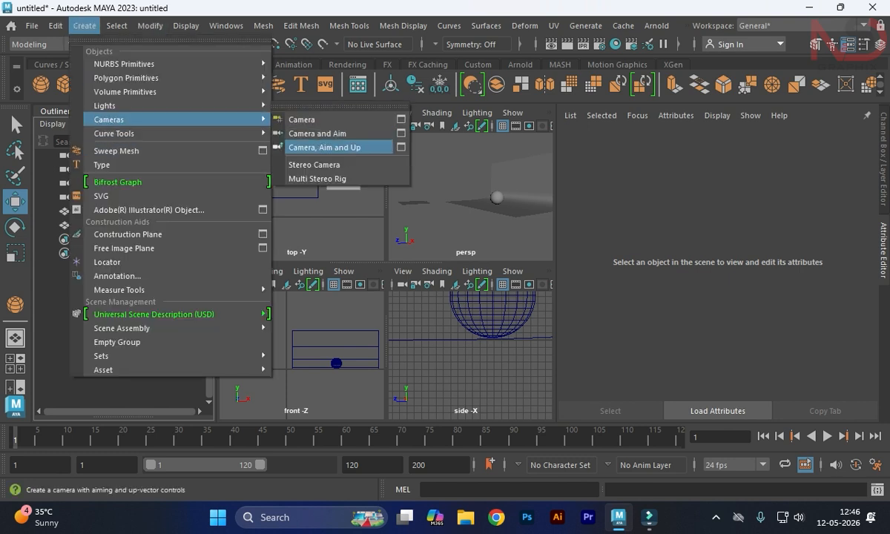
click(324, 147)
middle_click(296, 195)
key(space)
alt+middle_drag(311, 238, 295, 220)
drag(264, 292, 395, 215)
click(374, 319)
click(353, 296)
click(353, 303)
key(space)
Step: Look through camera1 in the perspective viewport and move the camera to about X 23.341, Z 11.673 in the top view
key(space)
click(418, 112)
mouse_move(475, 126)
click(580, 126)
key(space)
drag(345, 216, 319, 215)
key(space)
key(space)
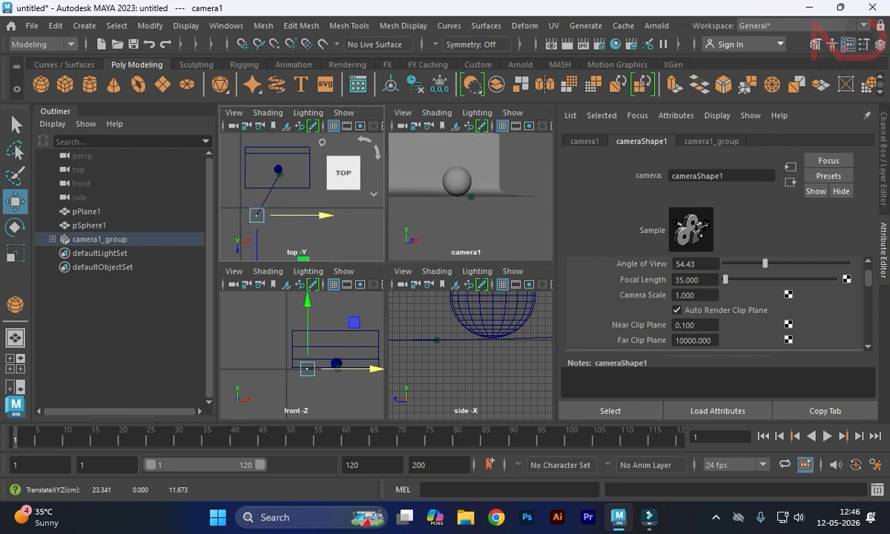
Step: Move the aim control to about X 52.198, Z -48.028, and bring camera1 closer to the sphere in the top view
click(279, 175)
drag(279, 175, 276, 175)
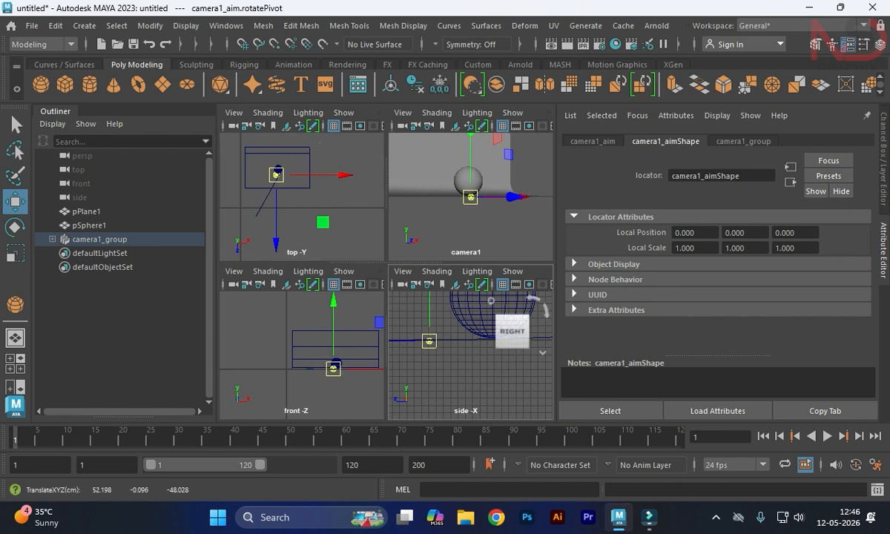
scroll(470, 355, down, 3)
drag(452, 348, 475, 328)
click(256, 216)
drag(257, 218, 269, 200)
Step: Delete camera1_group and create a new camera with aim and up controls
click(100, 239)
key(Delete)
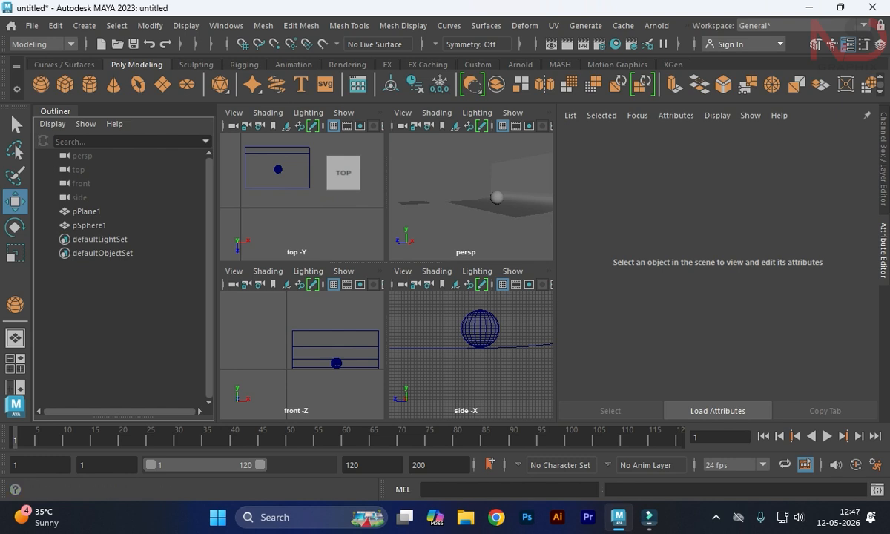
click(85, 25)
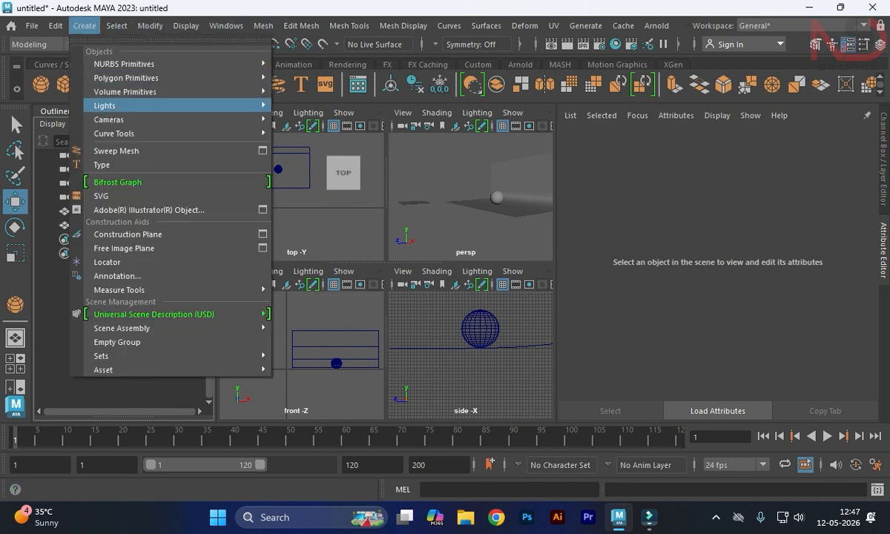
mouse_move(111, 119)
click(311, 146)
Step: Position the new camera's aim control just in front of the sphere in the top view
drag(241, 203, 262, 156)
click(317, 198)
scroll(317, 198, up, 6)
scroll(301, 197, down, 3)
click(279, 230)
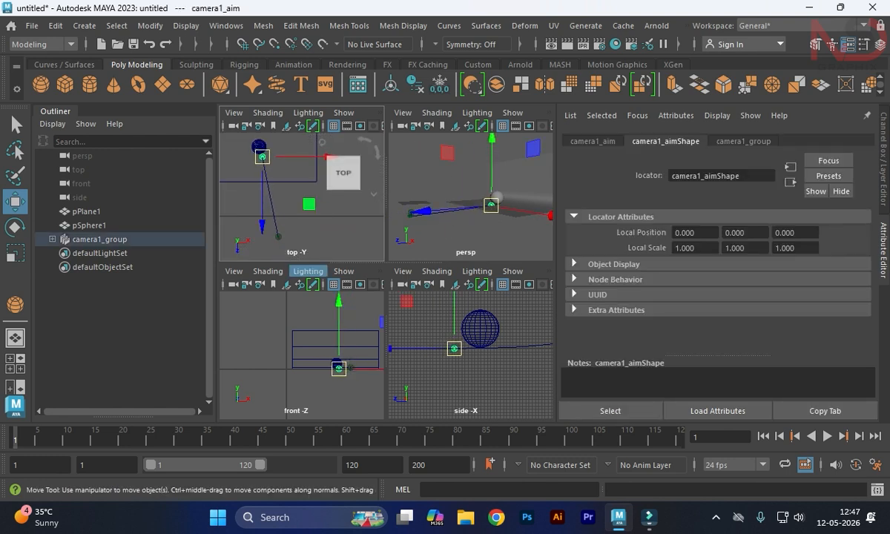
click(279, 235)
drag(279, 235, 263, 157)
click(263, 158)
click(304, 230)
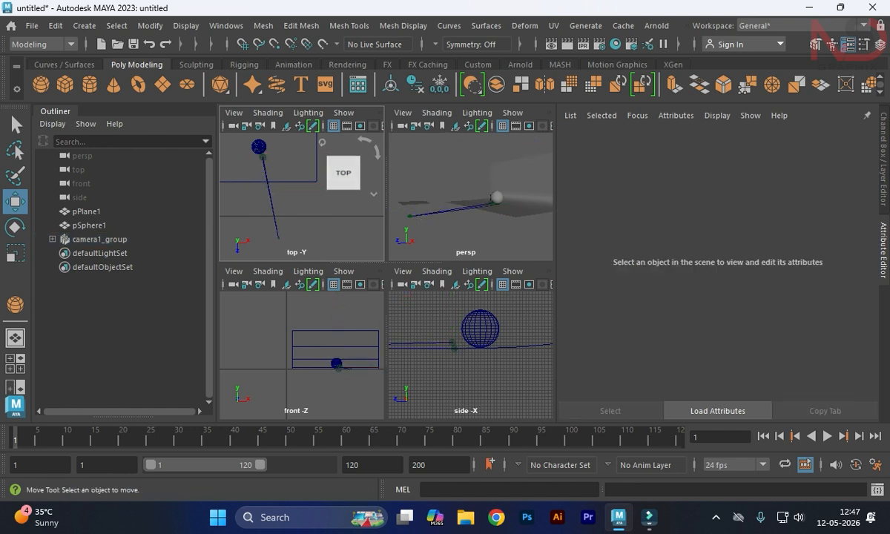
Step: Move camera1 to about X 47.291, Z 15.915 in the top view and look through it in the perspective viewport
click(278, 236)
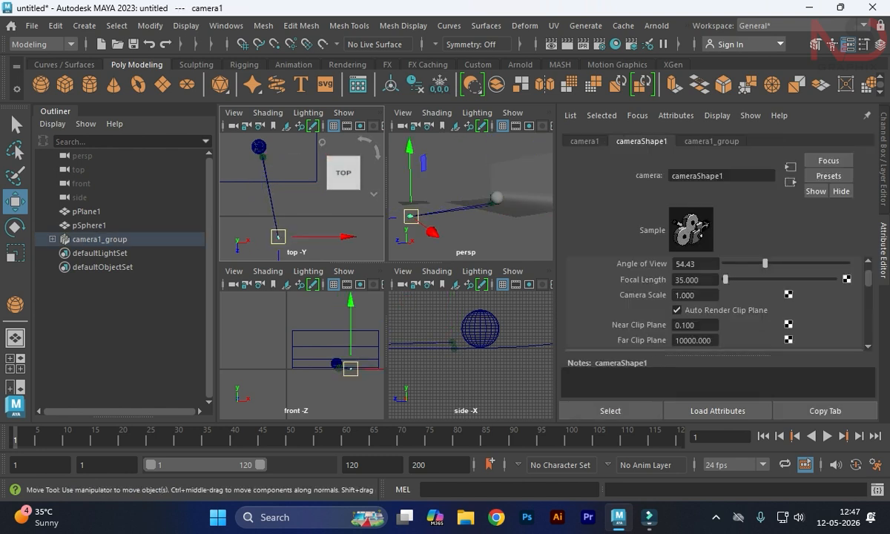
drag(278, 236, 249, 235)
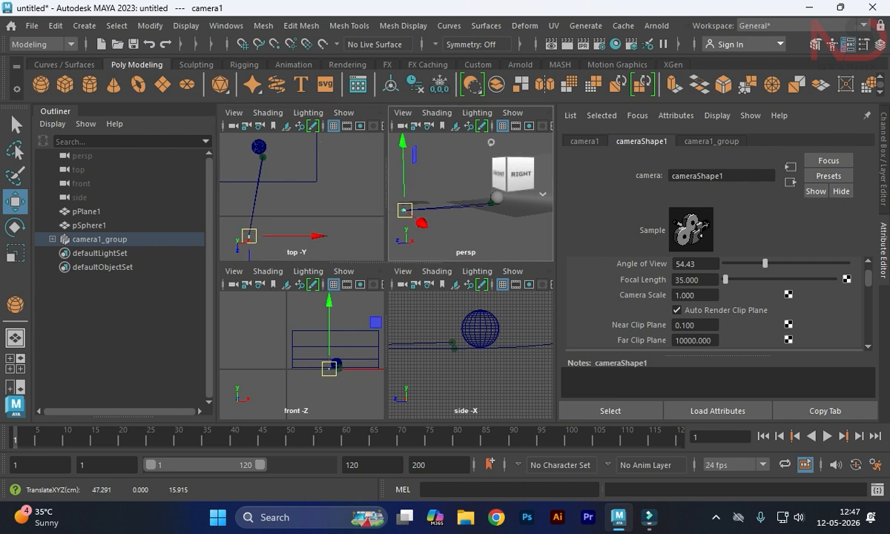
key(space)
click(418, 112)
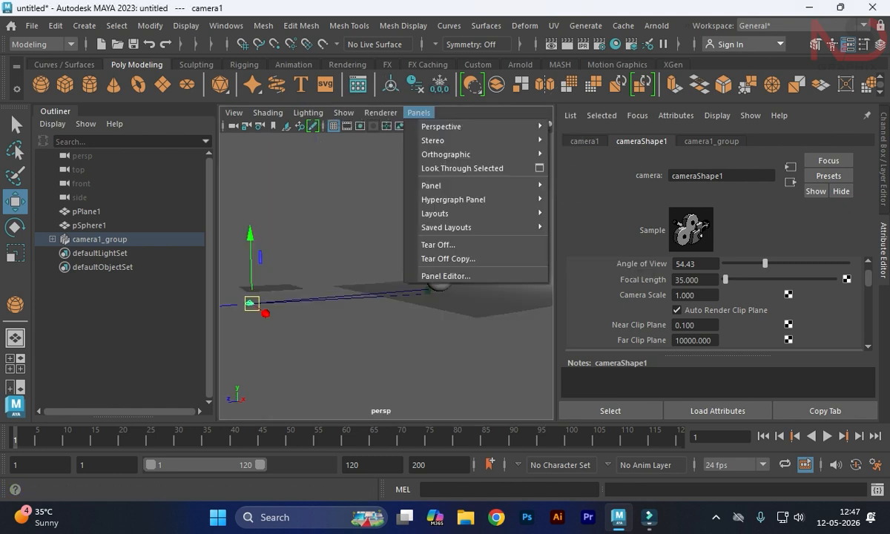
click(571, 121)
key(space)
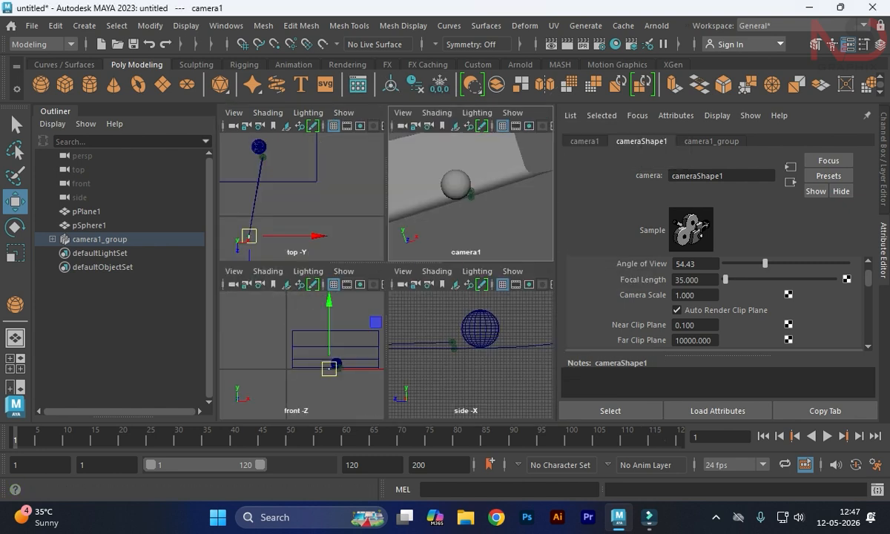
Step: Shift camera1 along X in the top view and raise its up control to about X 58.617, Y 12.663, Z -50.904
drag(312, 236, 330, 235)
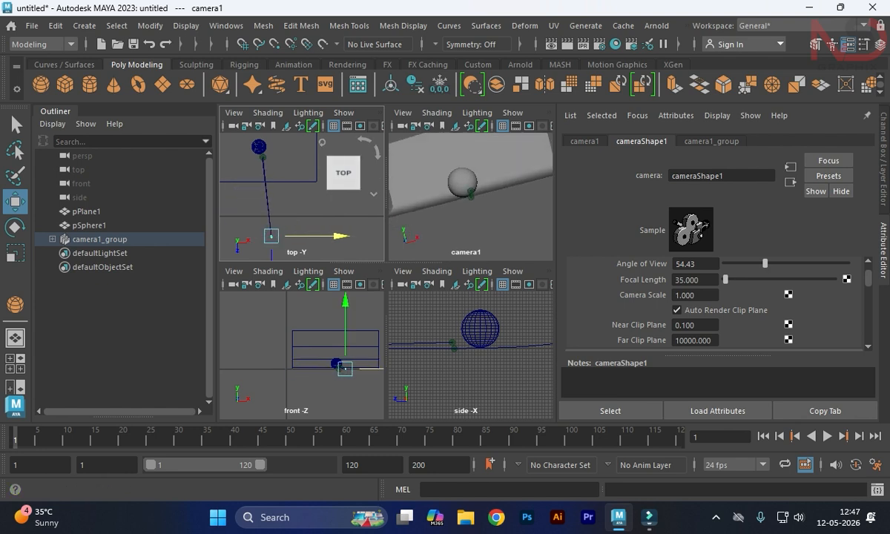
click(452, 342)
drag(452, 343, 461, 308)
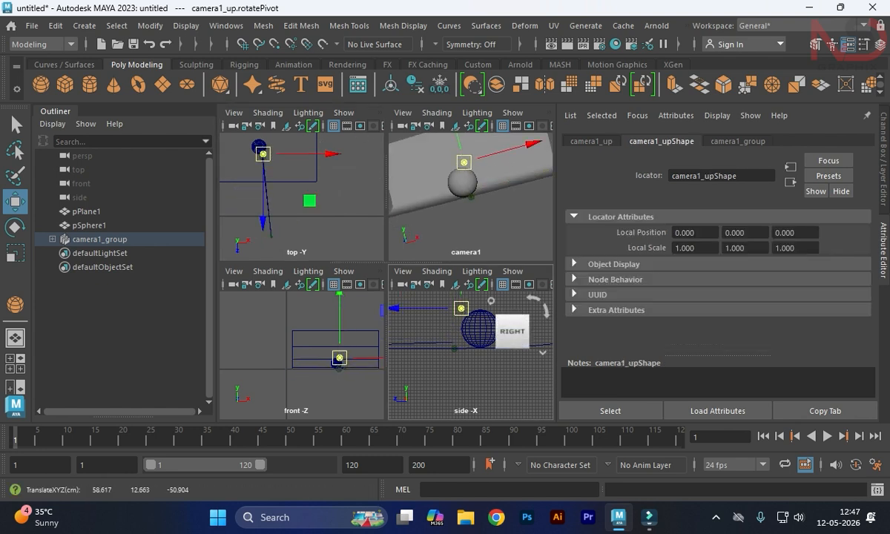
click(431, 319)
scroll(471, 355, down, 5)
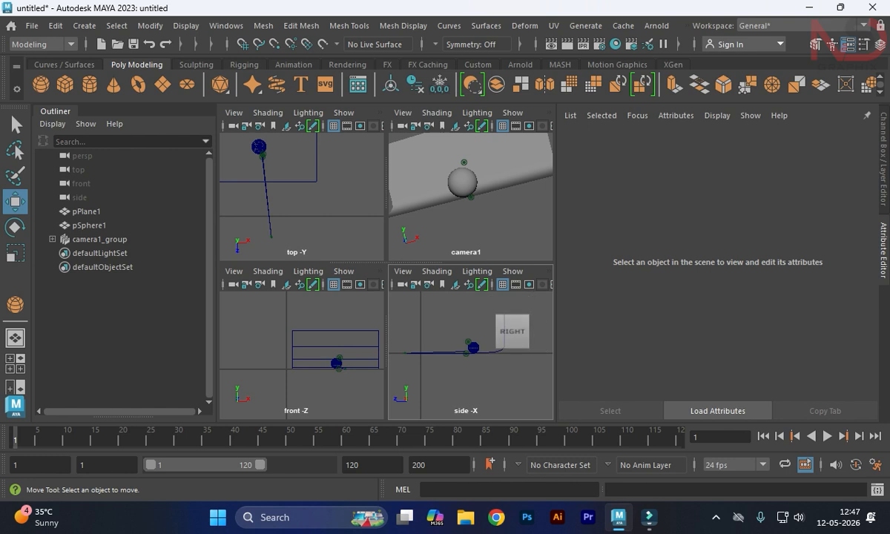
Step: Raise camera1 above the floor in the side view and slide it along X in the top view
click(405, 353)
drag(405, 353, 459, 344)
click(465, 353)
scroll(470, 355, up, 5)
click(271, 234)
drag(270, 234, 325, 234)
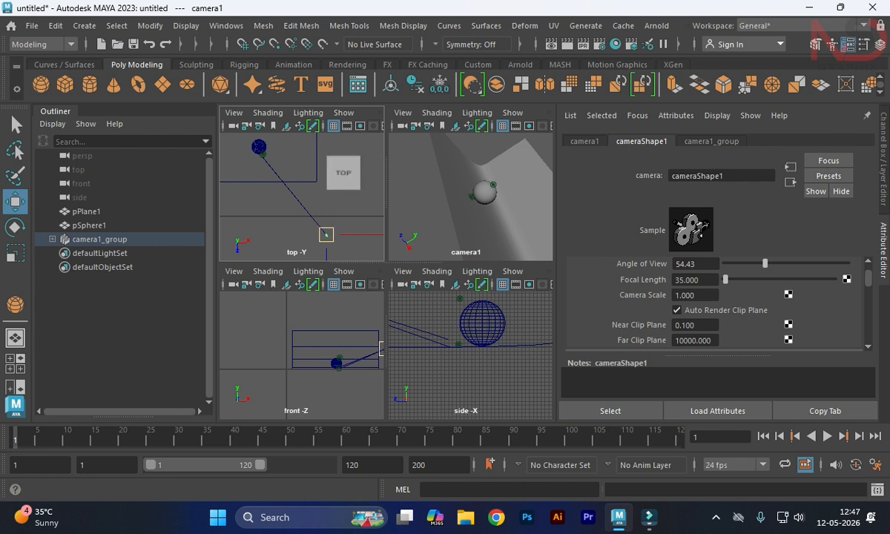
Step: Delete camera1_group and show the Channel Box in place of the Attribute Editor
click(99, 238)
key(Delete)
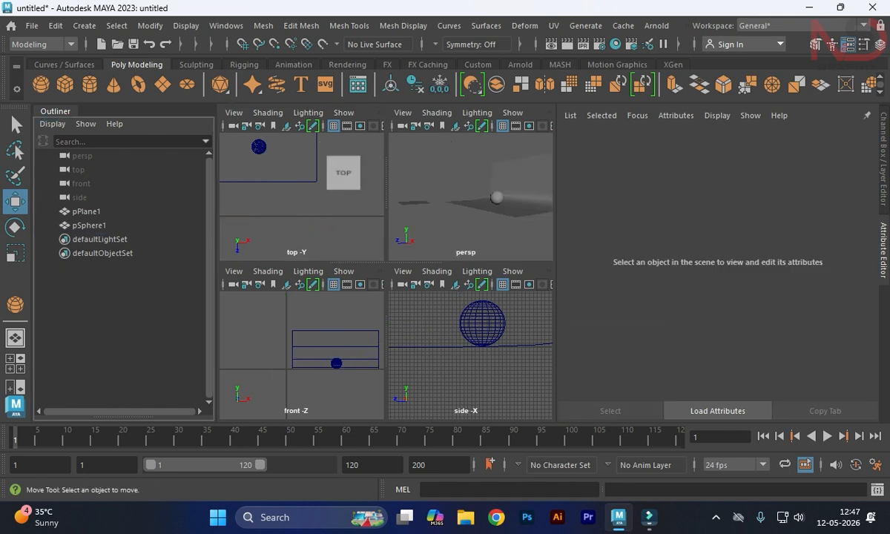
key(ctrl+a)
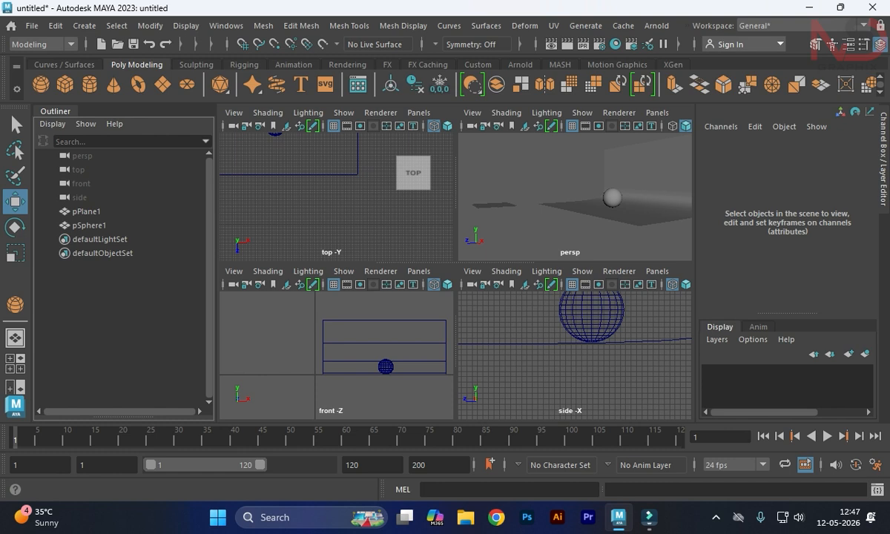
Step: Create a stereo camera and move it to about X 56.722, Z -15.953 in the top view
click(84, 25)
mouse_move(170, 119)
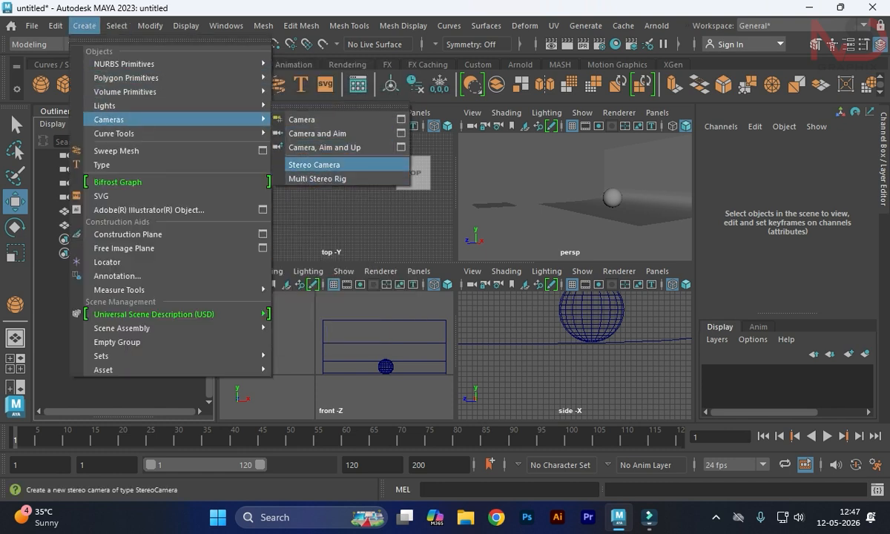
click(319, 164)
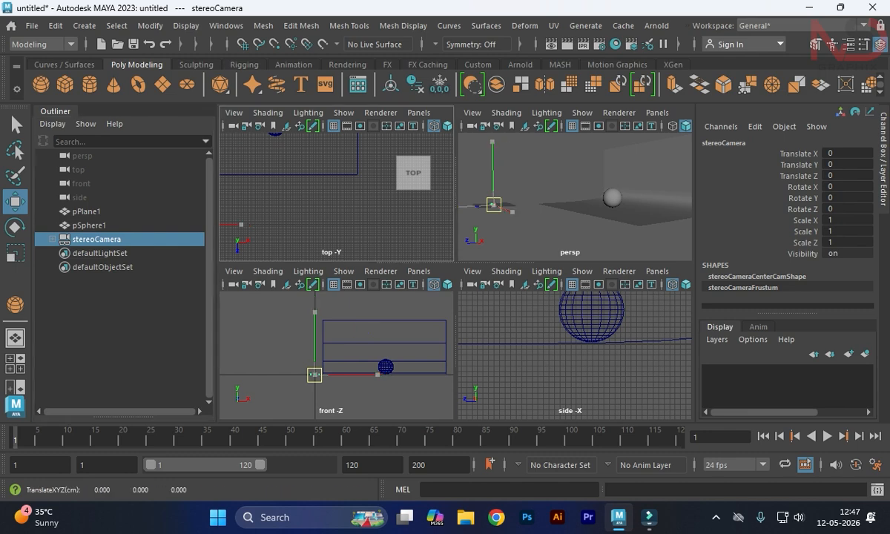
key(space)
alt+middle_drag(445, 186, 449, 312)
scroll(456, 276, down, 3)
key(f)
scroll(455, 276, down, 5)
alt+middle_drag(455, 276, 304, 278)
drag(304, 278, 439, 242)
scroll(456, 276, up, 8)
alt+middle_drag(456, 276, 433, 333)
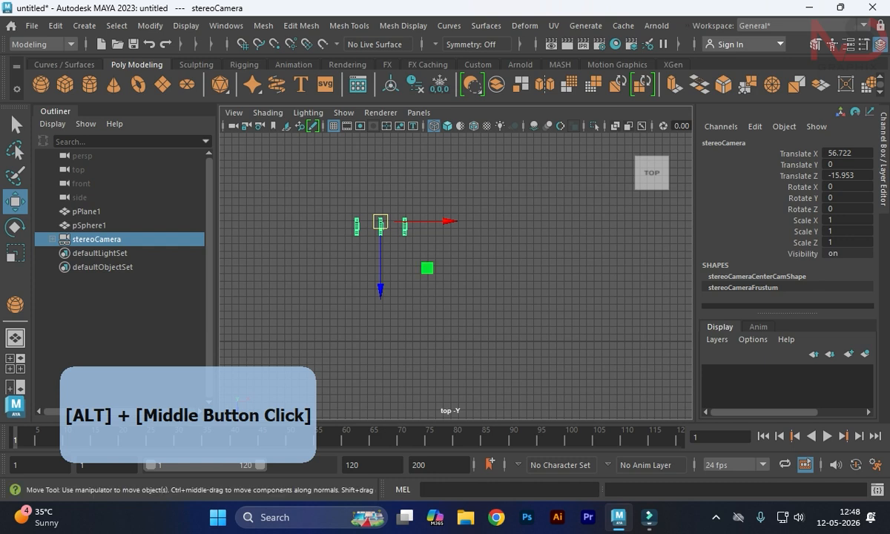
Step: Raise the stereo camera to about Y 8.832 and move it back to about Z -0.204
key(space)
key(space)
alt+drag(456, 276, 393, 234)
drag(364, 272, 307, 272)
alt+drag(455, 276, 545, 281)
scroll(456, 276, up, 6)
alt+middle_drag(455, 276, 425, 246)
scroll(455, 276, down, 3)
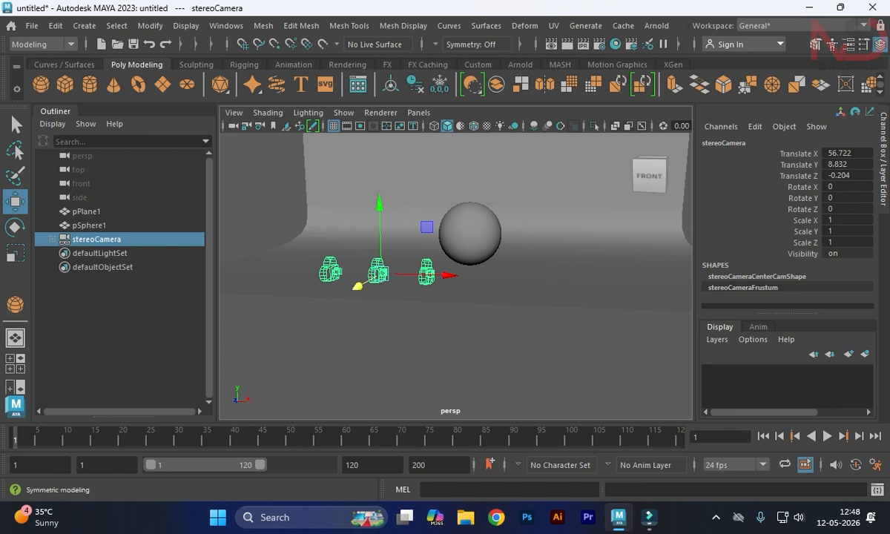
scroll(455, 276, down, 5)
alt+drag(455, 276, 423, 341)
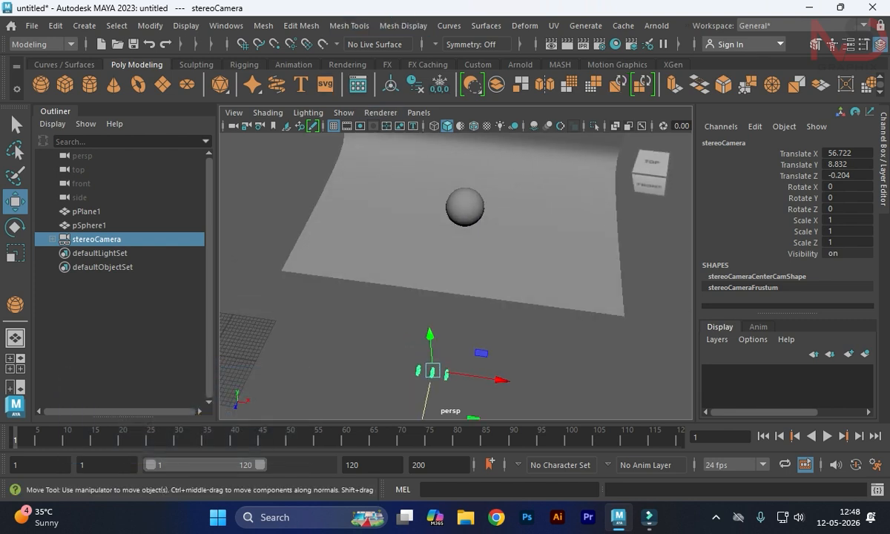
click(418, 112)
mouse_move(474, 126)
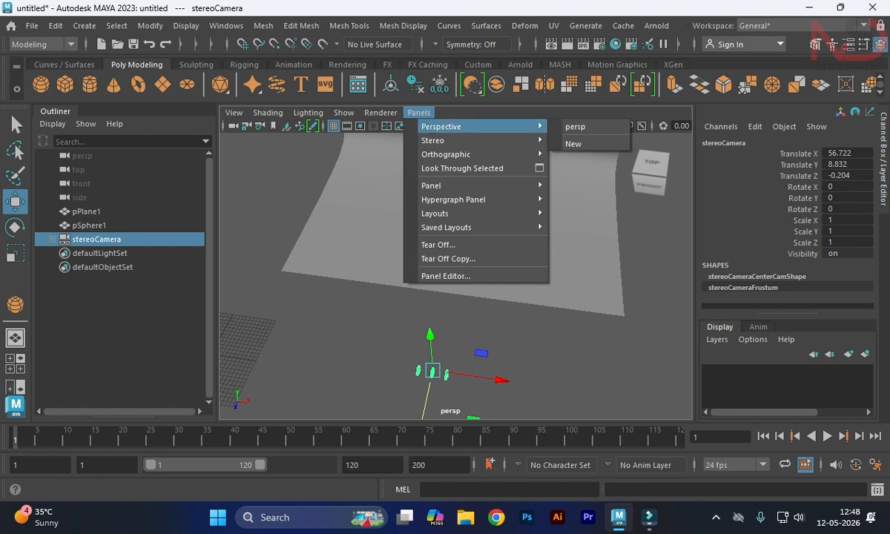
mouse_move(380, 112)
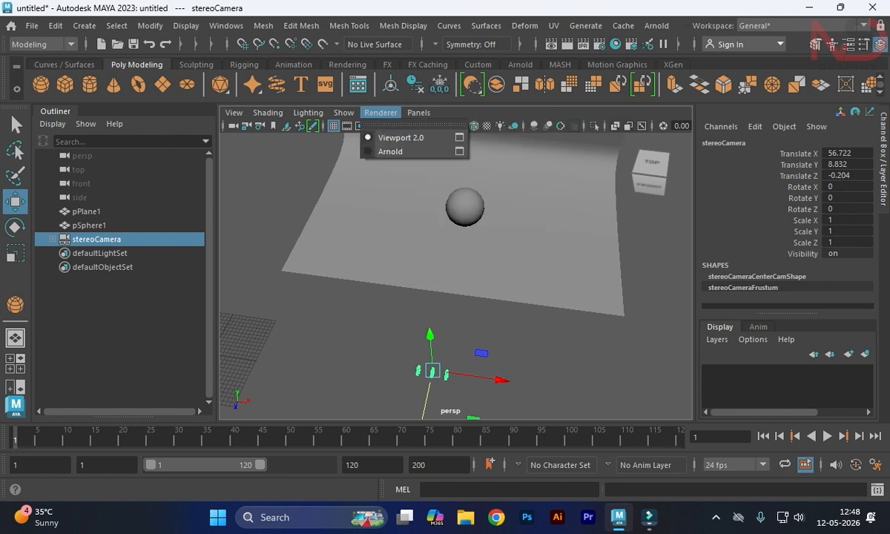
click(84, 25)
mouse_move(178, 119)
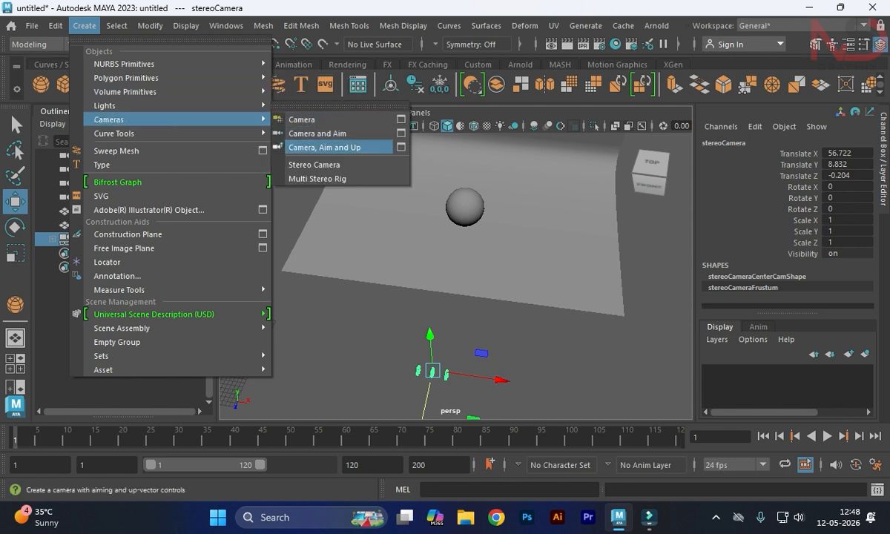
key(Escape)
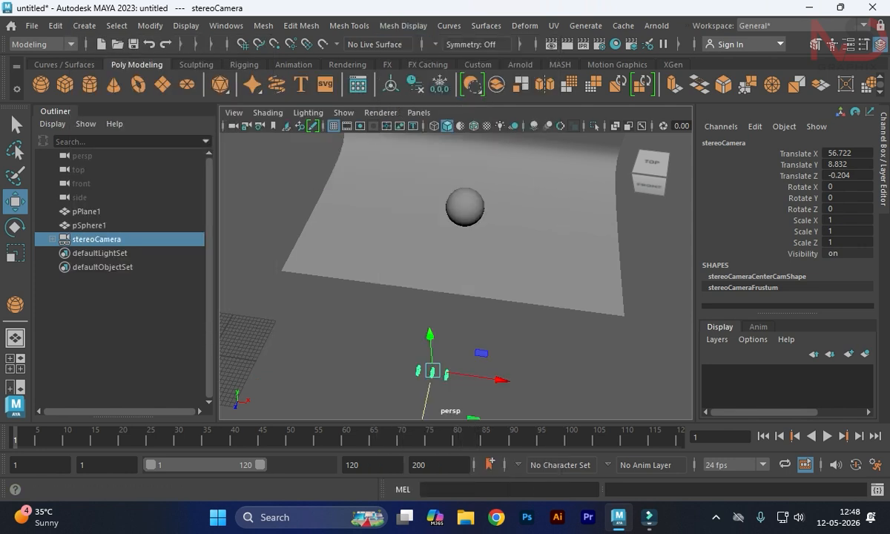
Step: Look through the center camera of the stereoCamera rig in the perspective viewport
click(419, 112)
mouse_move(460, 140)
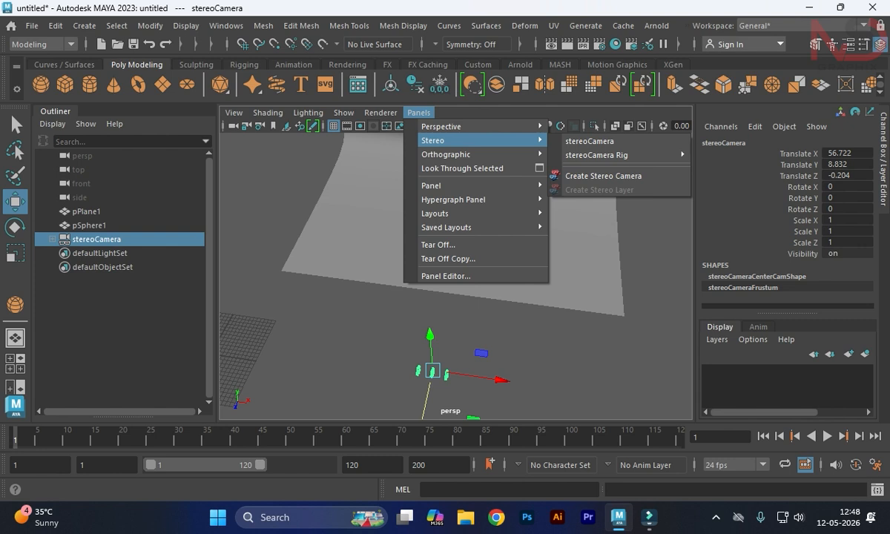
mouse_move(597, 155)
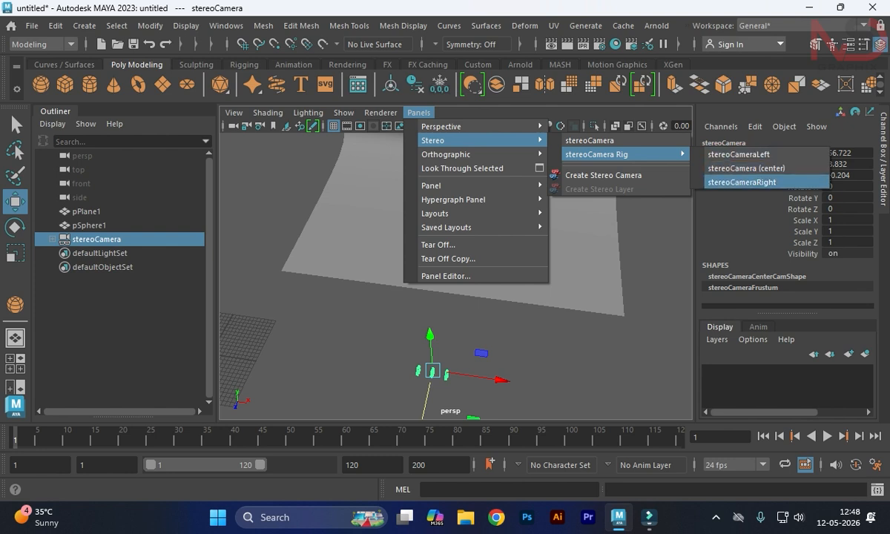
click(745, 168)
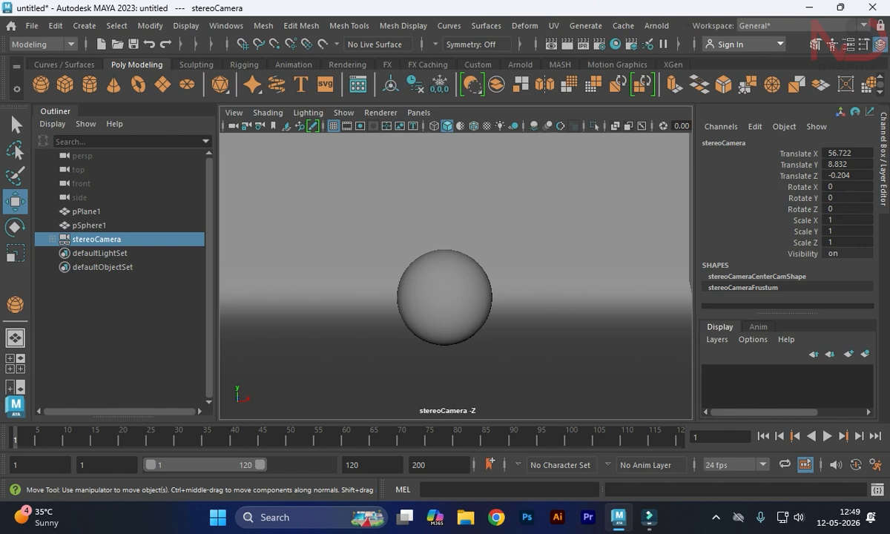
Step: Move the stereo camera closer to the sphere, to about X 55.421, Z -15.074, and show its Attribute Editor
key(space)
alt+middle_drag(299, 228, 318, 185)
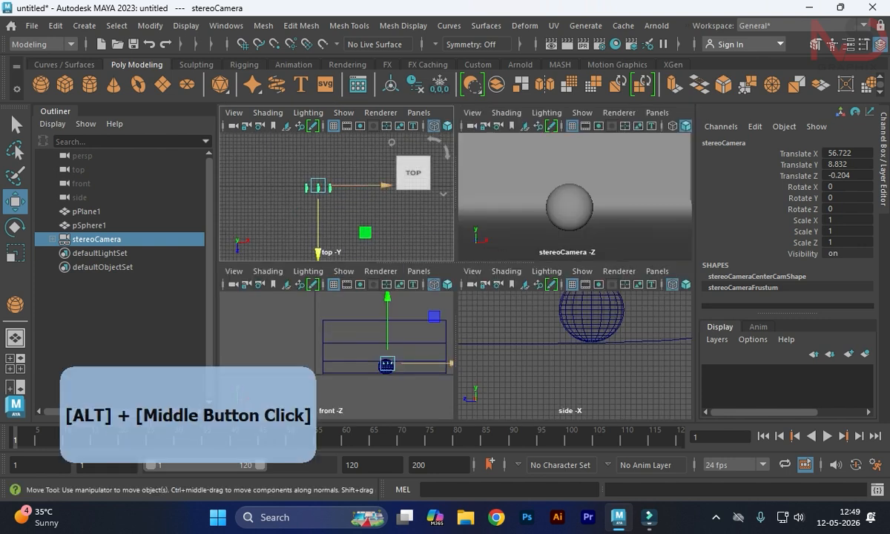
drag(318, 185, 313, 177)
drag(313, 243, 313, 198)
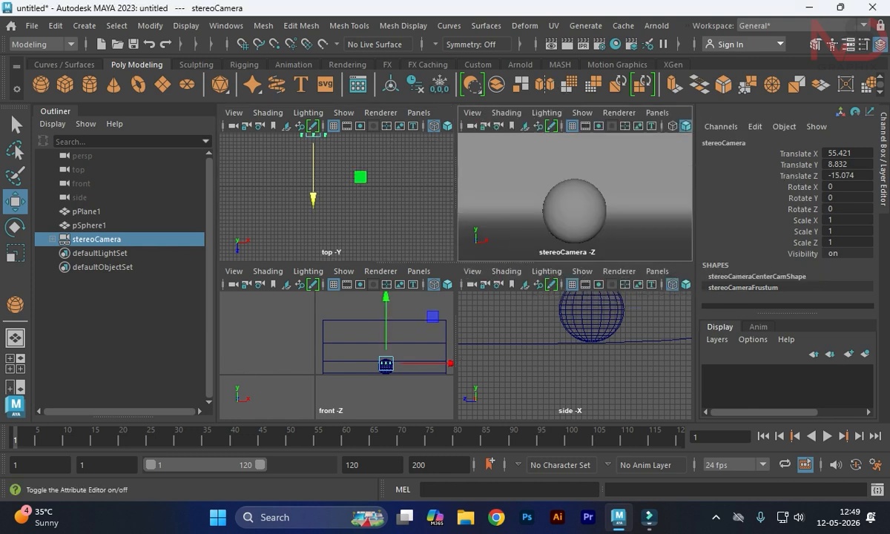
click(848, 44)
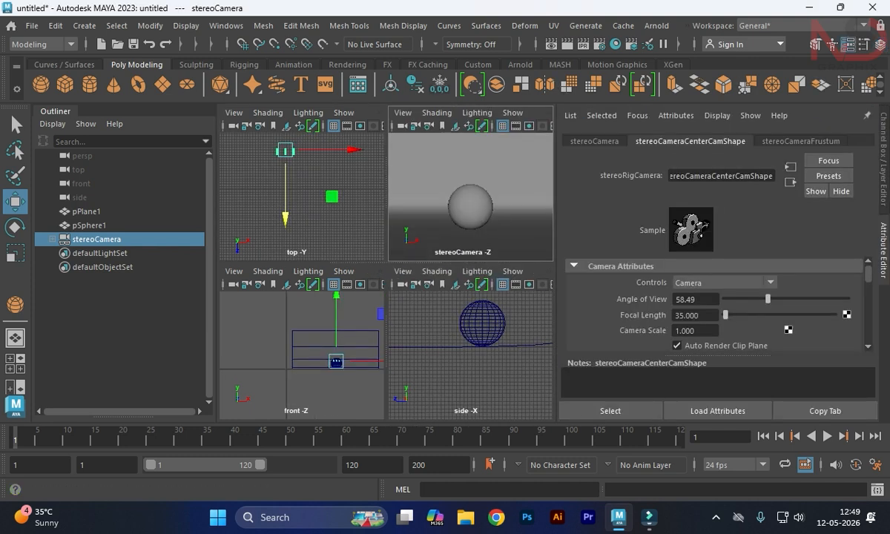
Step: Set the stereo camera's interaxial separation to about 4.615 and move the camera back to about Z -0.761
drag(725, 314, 755, 299)
scroll(695, 304, down, 6)
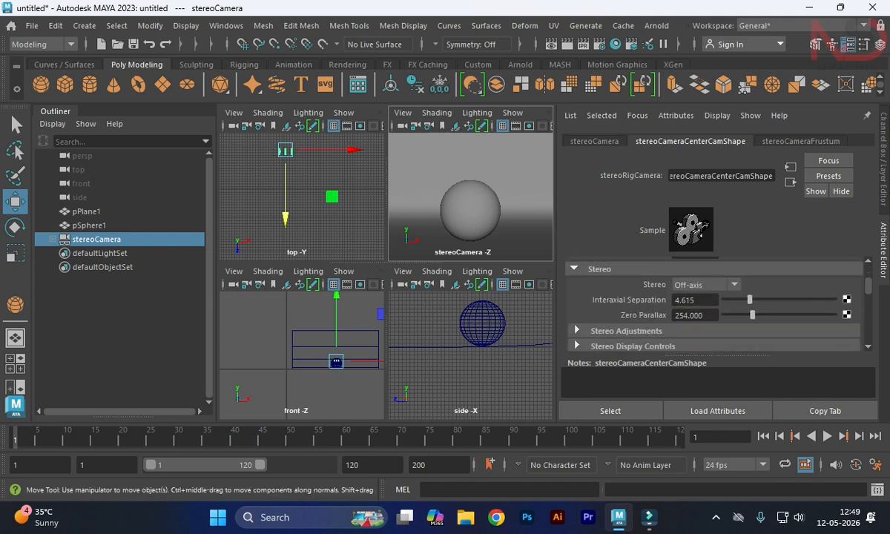
click(848, 45)
drag(293, 128, 313, 195)
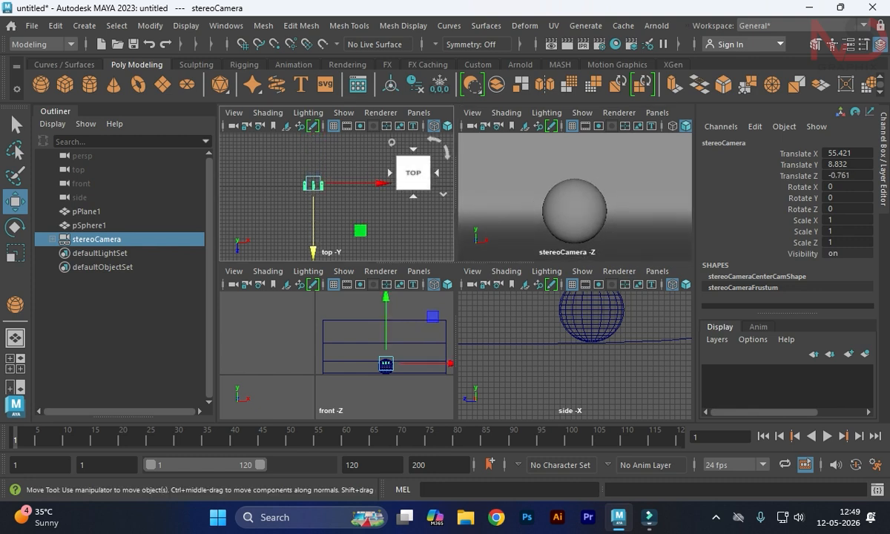
Step: Look at the plain sphere in an enlarged viewport through the stereoCamera rig's left camera, followed by its right camera
key(space)
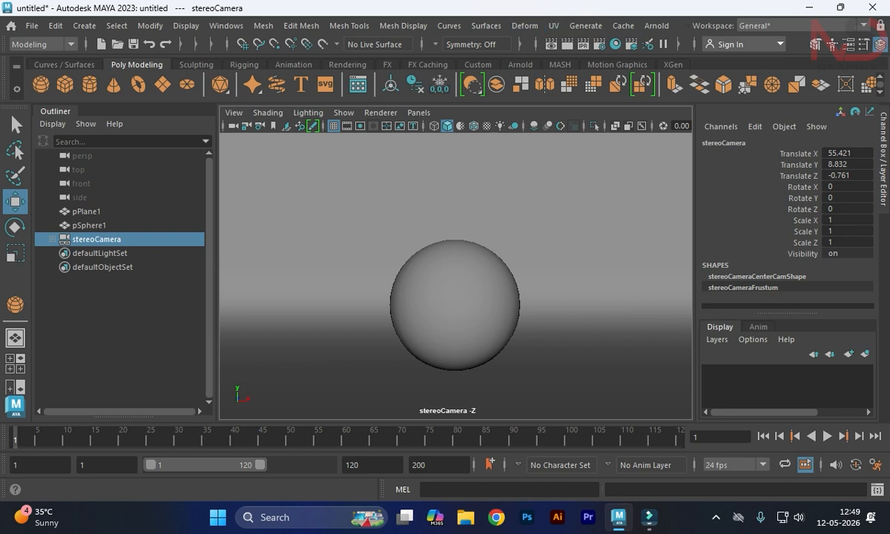
click(419, 113)
mouse_move(601, 155)
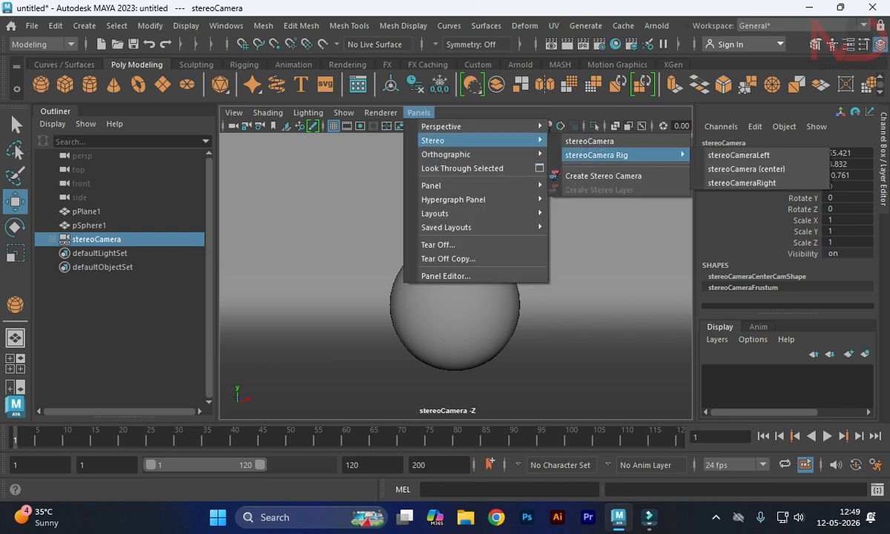
click(741, 154)
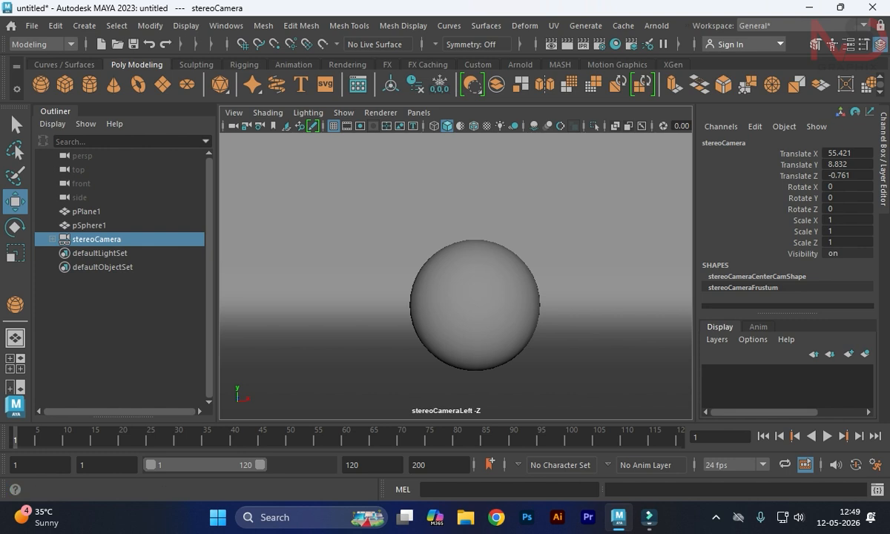
click(419, 113)
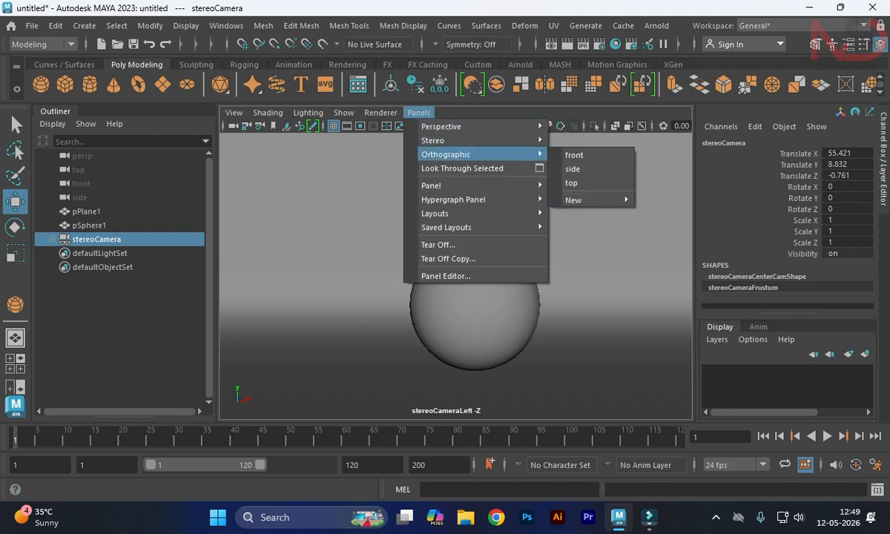
mouse_move(445, 140)
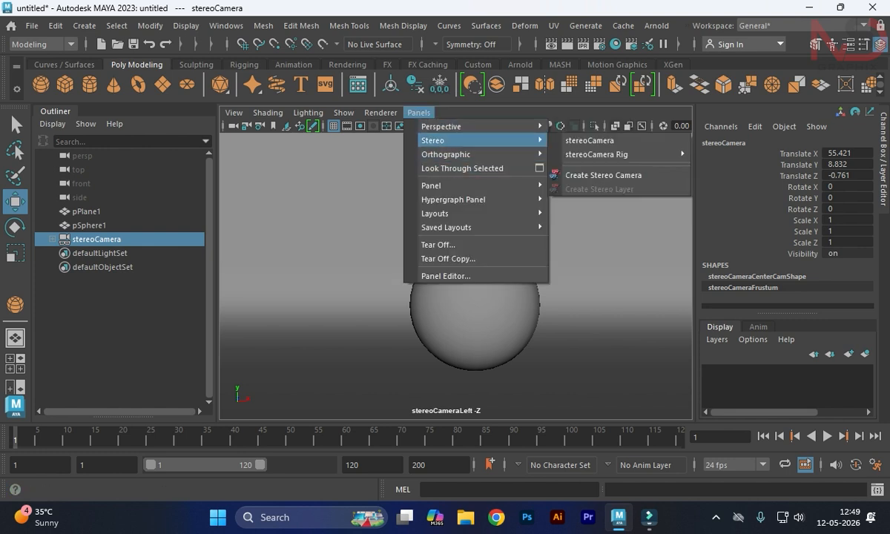
mouse_move(593, 154)
click(723, 178)
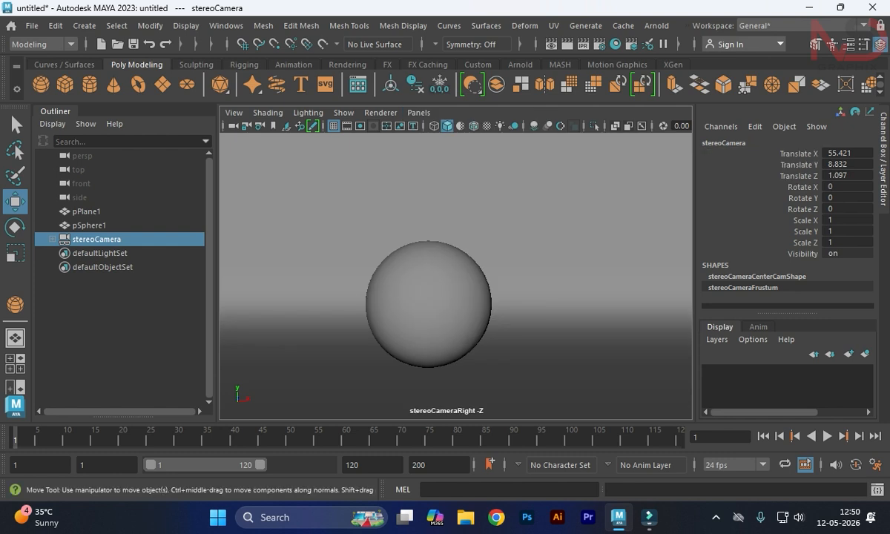
Step: Assign a new Ai Standard Surface material with a red base color to the faces on the sphere's right half
key(space)
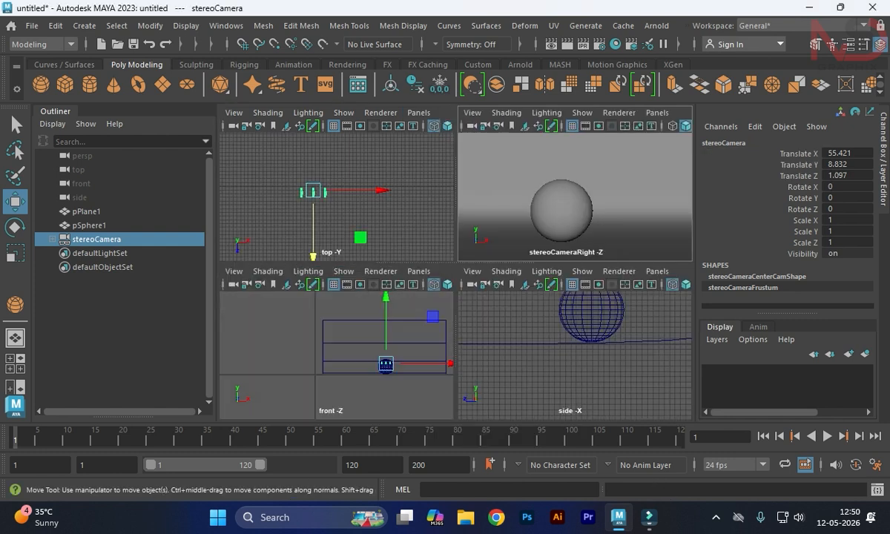
click(561, 210)
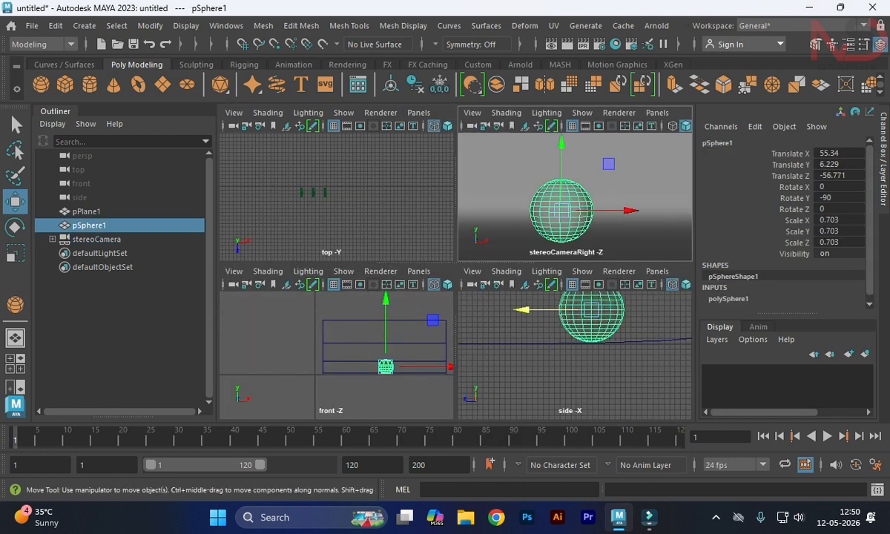
key(space)
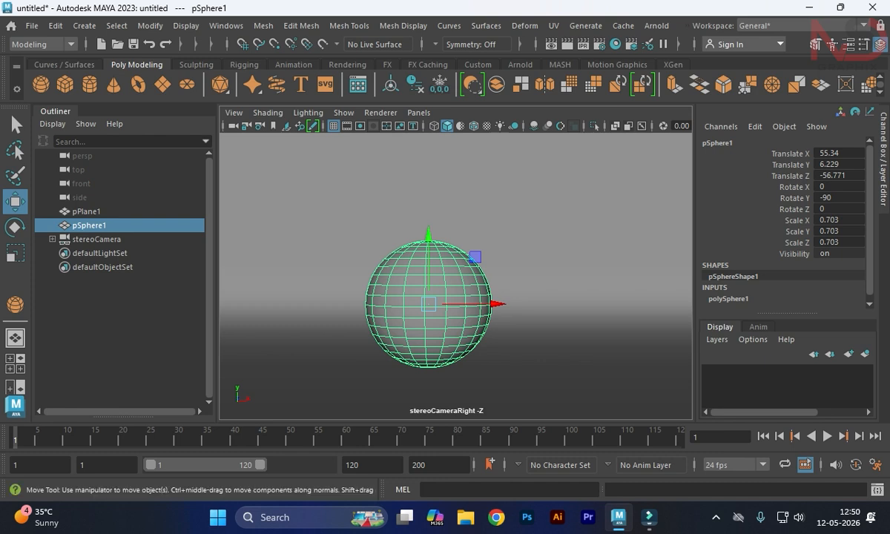
click(883, 252)
click(815, 159)
drag(492, 231, 431, 375)
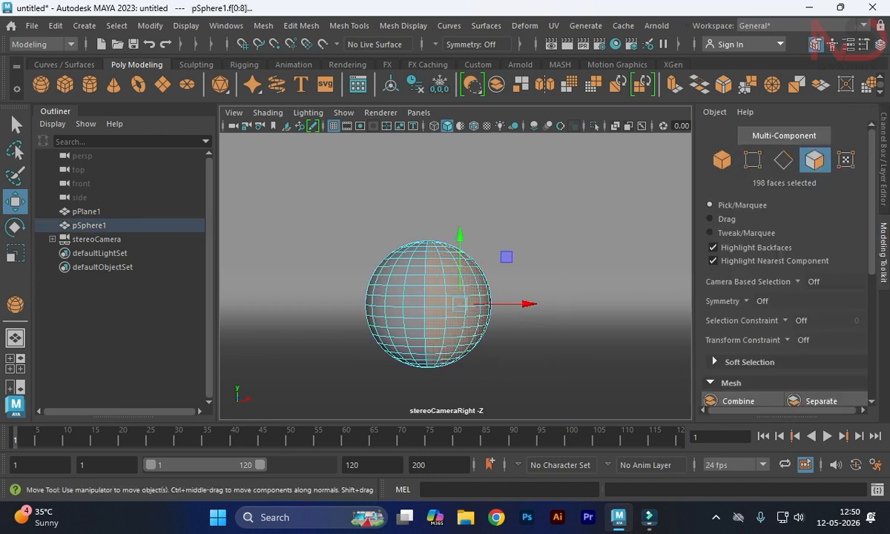
right_drag(460, 297, 459, 434)
click(332, 291)
click(695, 317)
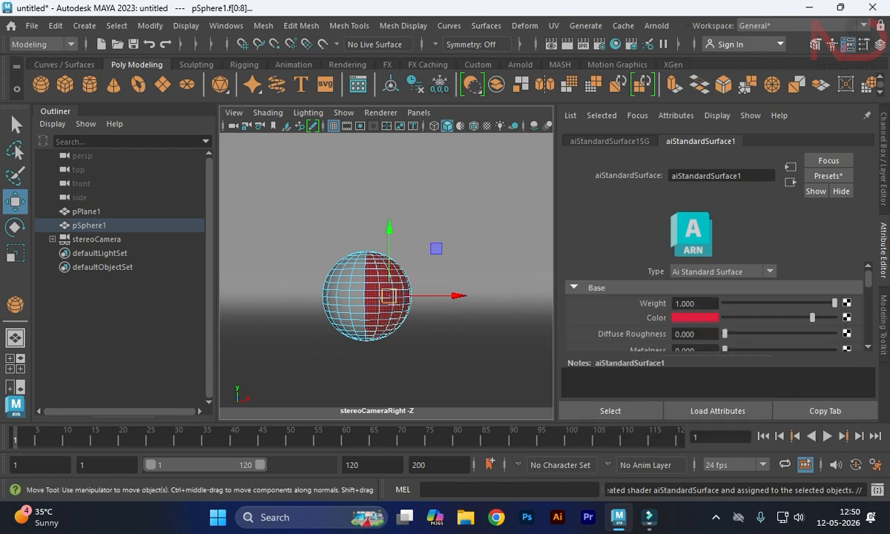
Step: Assign a new Ai Standard Surface material with a blue base color to the sphere's left-side faces, working in the perspective view
drag(311, 263, 344, 330)
click(418, 112)
click(560, 131)
alt+drag(415, 274, 471, 299)
scroll(386, 271, up, 5)
alt+middle_drag(415, 297, 370, 223)
alt+drag(415, 275, 349, 223)
drag(344, 162, 412, 296)
right_drag(420, 230, 421, 459)
click(434, 226)
click(695, 318)
click(593, 319)
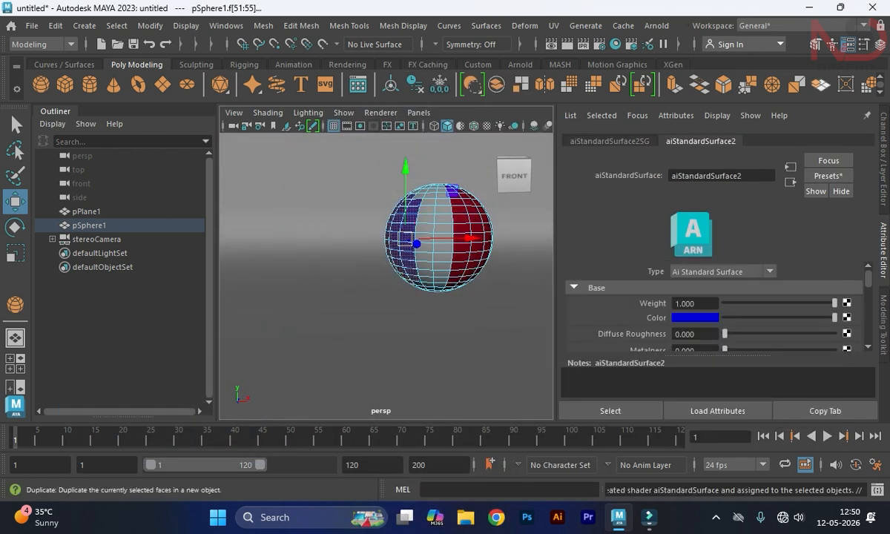
Step: Return to object selection and look through the stereoCamera rig's center camera with shaded display on
click(882, 324)
click(718, 161)
click(608, 171)
click(419, 112)
click(590, 140)
click(451, 112)
mouse_move(512, 140)
mouse_move(641, 155)
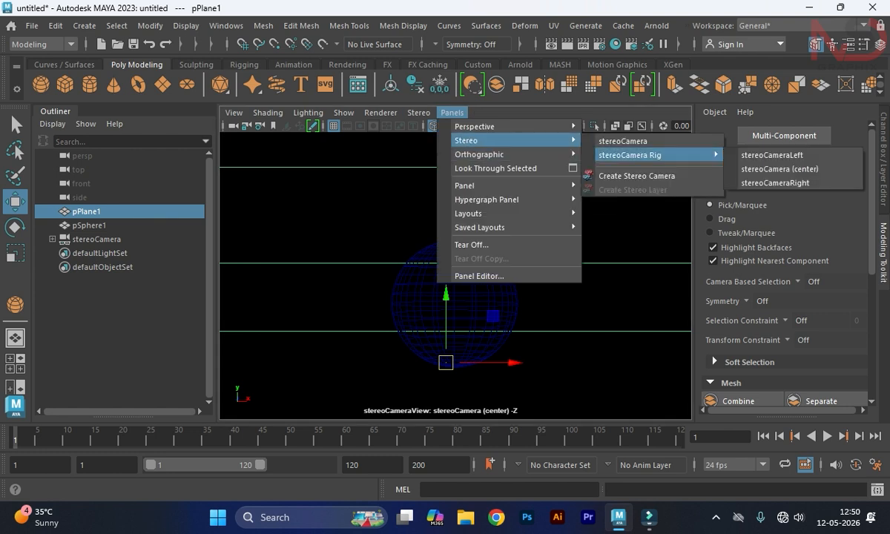
click(779, 169)
key(5)
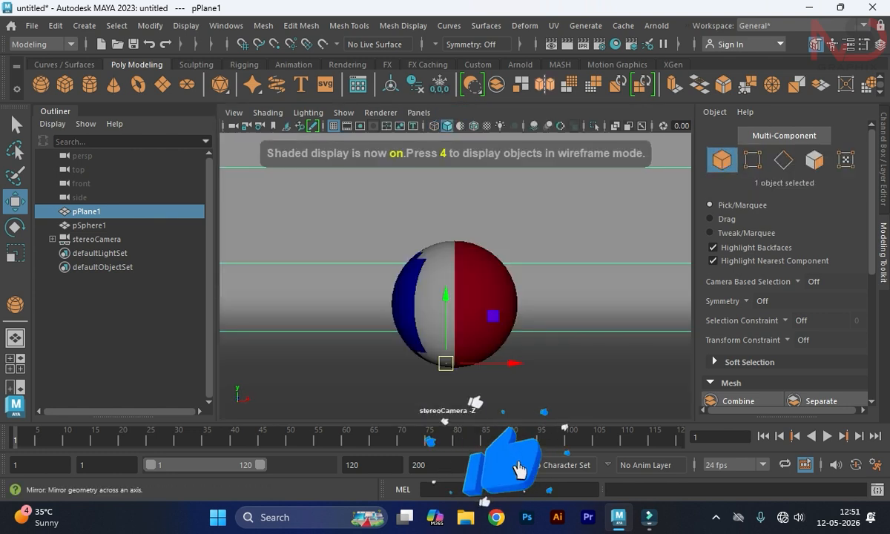
Step: Compare the colored sphere's framing through the left and right cameras of the stereoCamera rig
click(419, 112)
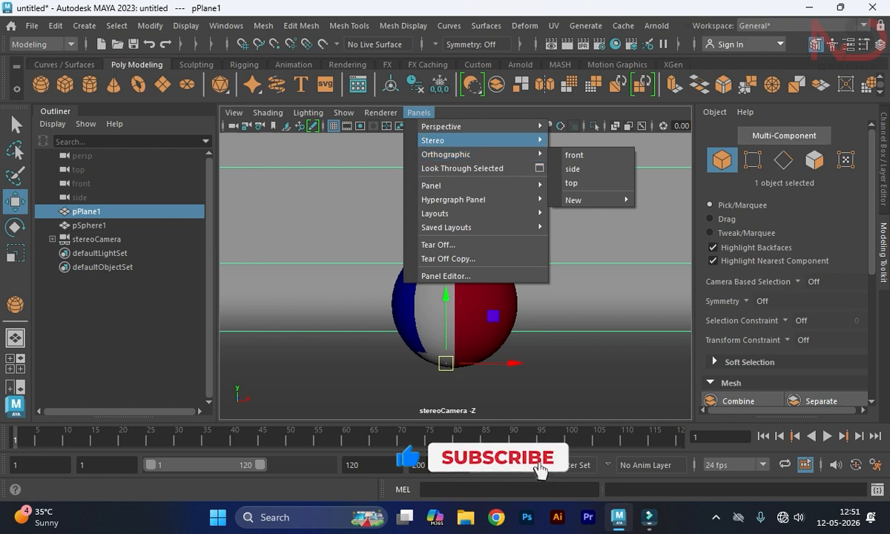
mouse_move(445, 140)
mouse_move(623, 155)
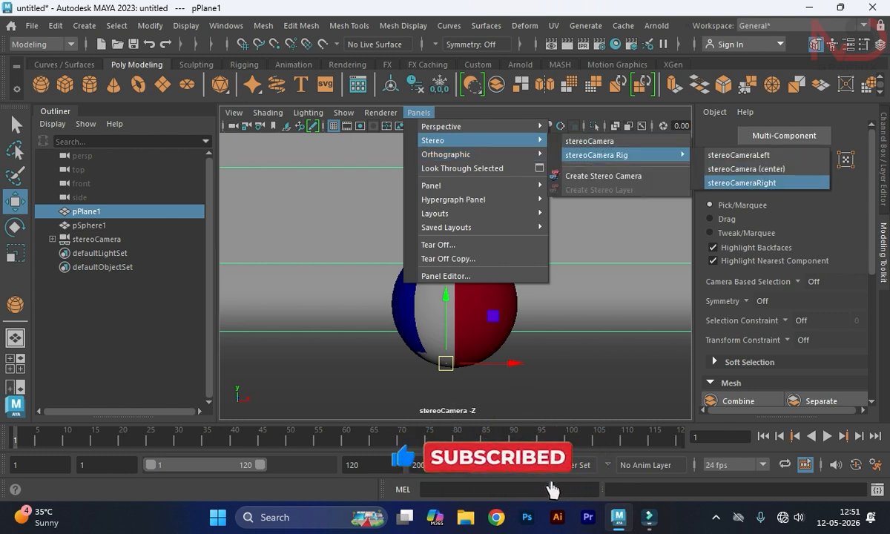
click(739, 155)
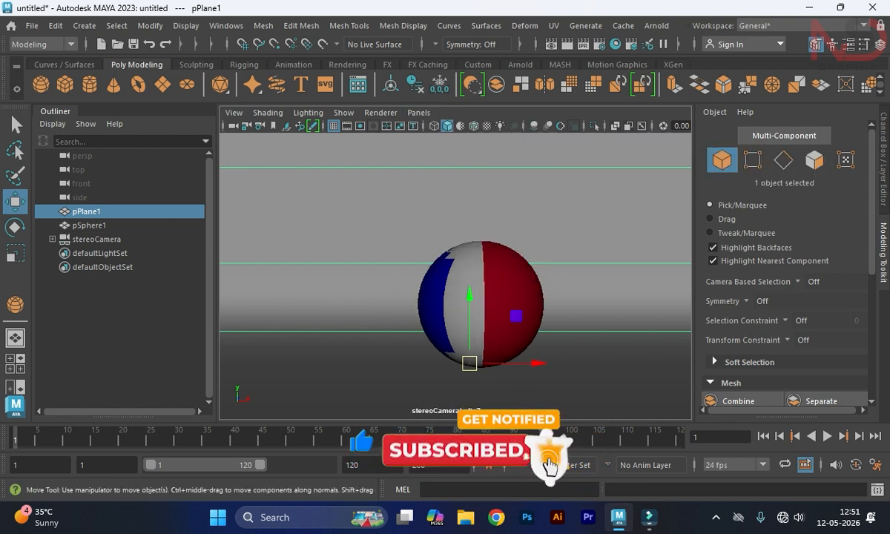
click(419, 112)
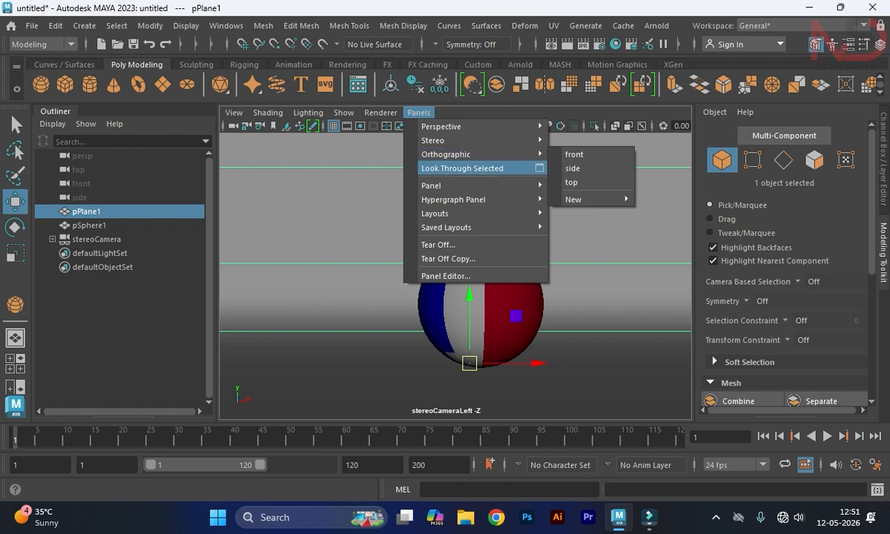
mouse_move(475, 140)
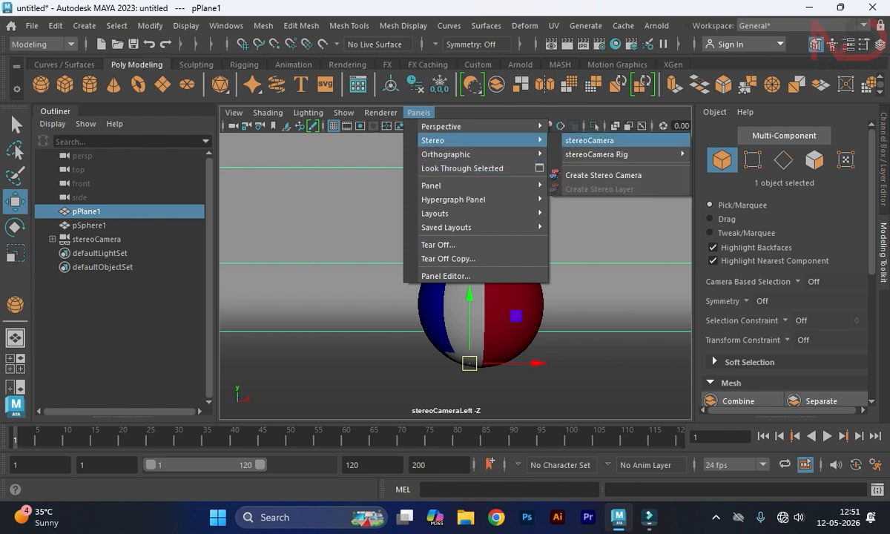
mouse_move(623, 155)
click(764, 181)
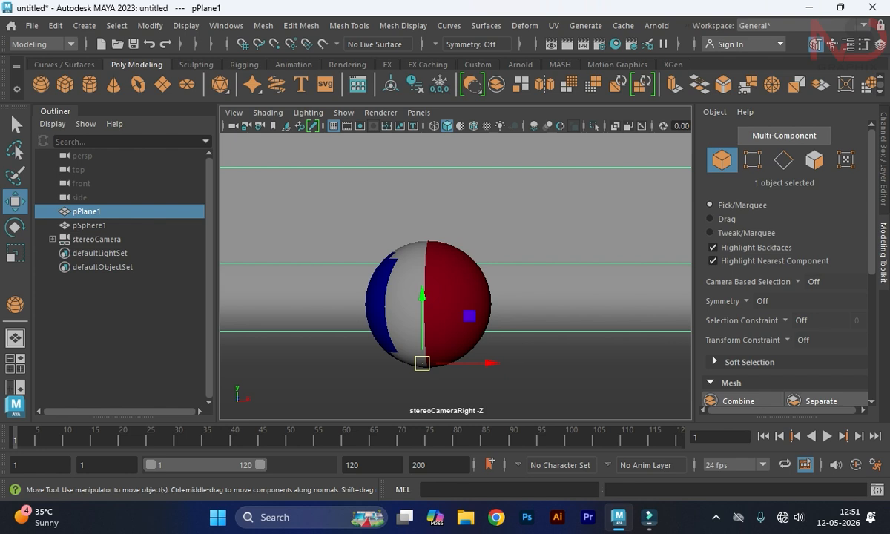
Step: Delete the stereo camera and return to the perspective view of the sphere on its backdrop
click(97, 239)
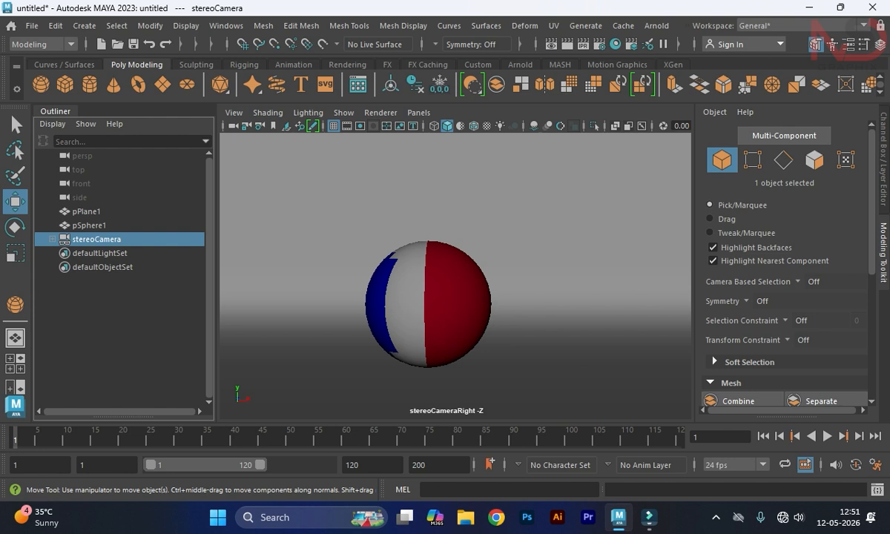
key(Delete)
key(space)
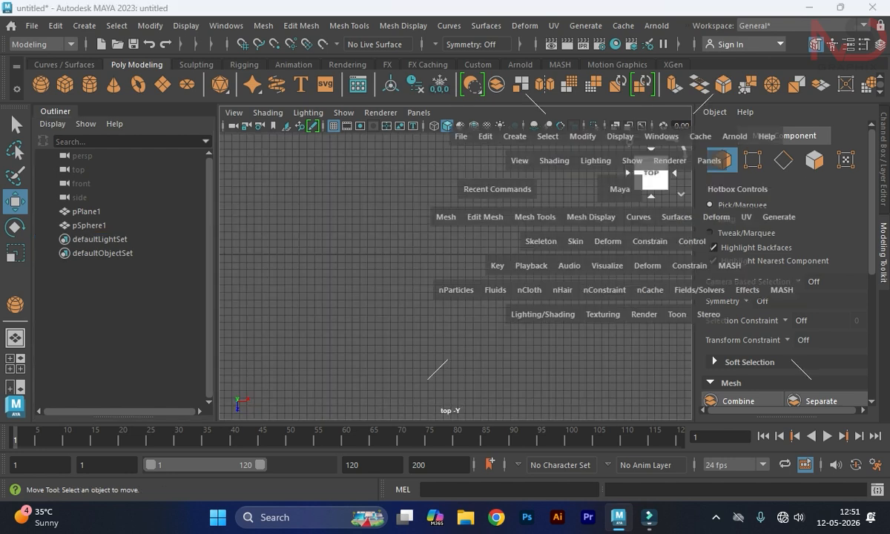
click(373, 170)
key(space)
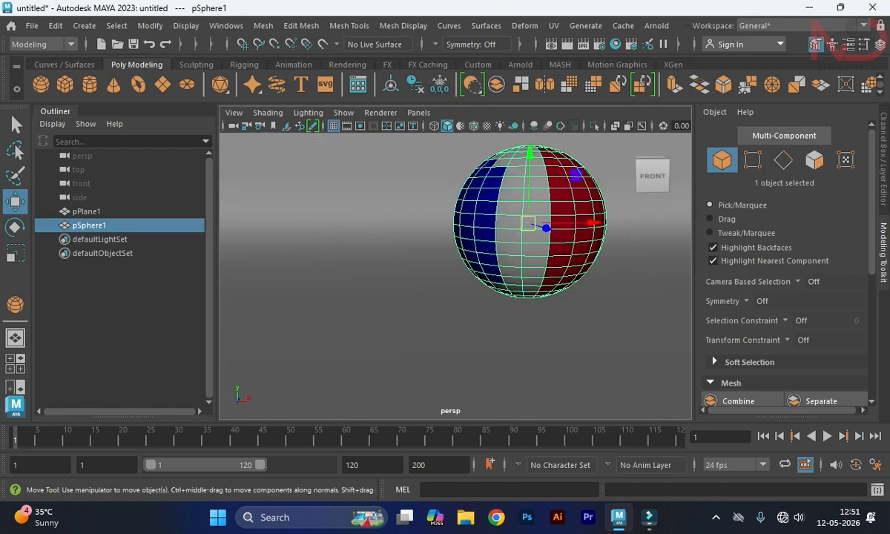
scroll(455, 276, down, 8)
alt+drag(672, 289, 653, 330)
click(668, 333)
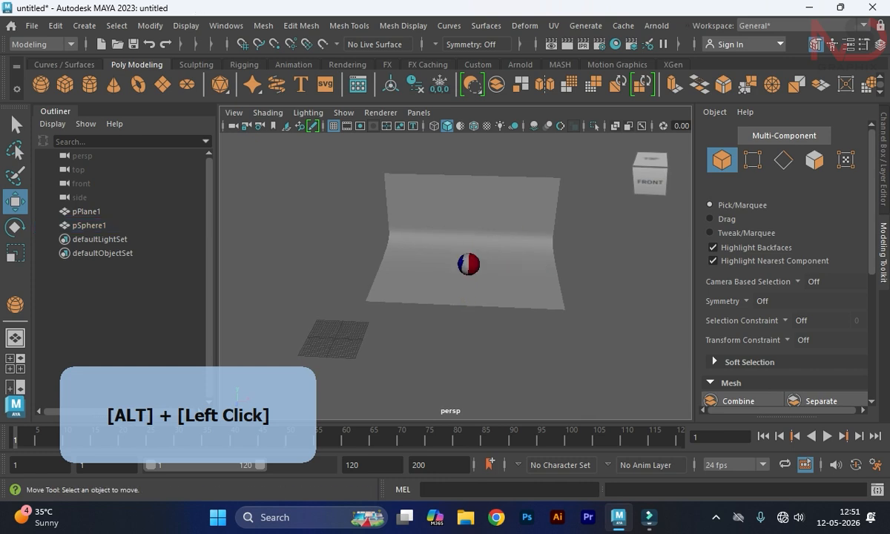
scroll(668, 333, up, 6)
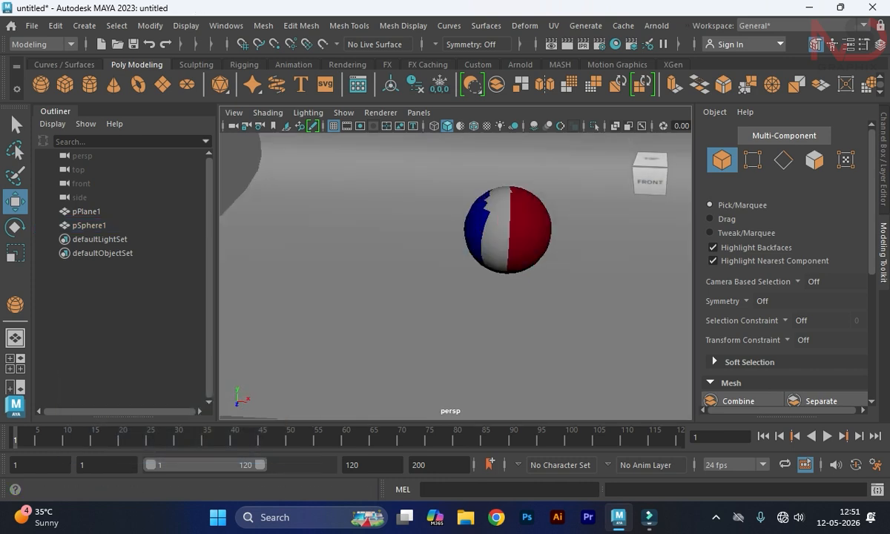
Step: Create a Multi Stereo Rig and frame it in the enlarged top view
click(83, 26)
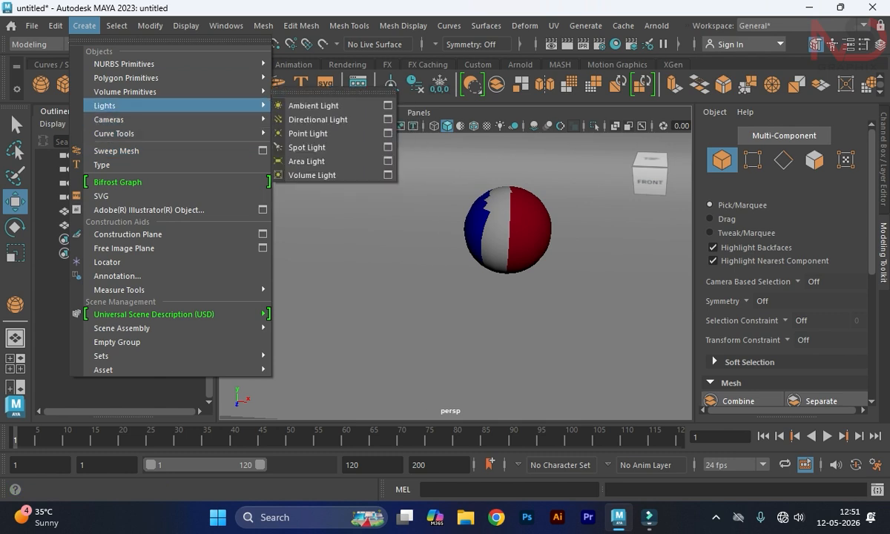
mouse_move(118, 120)
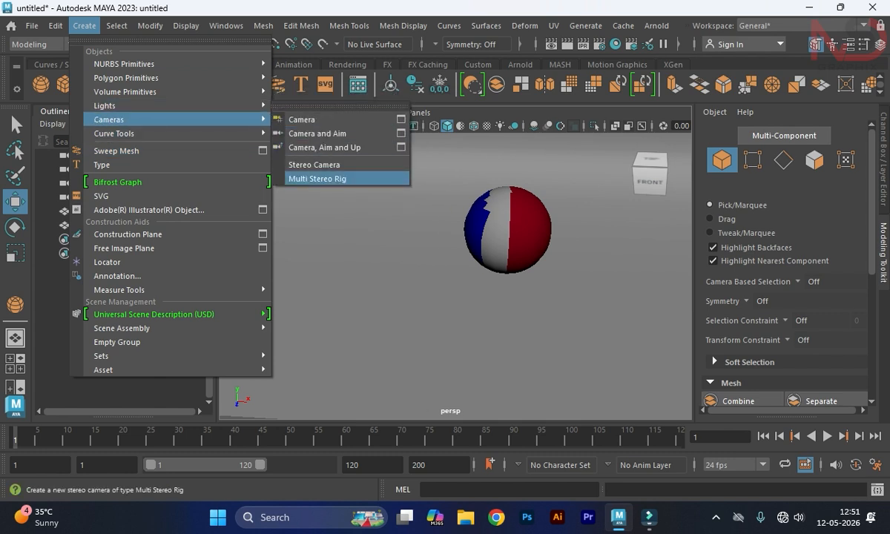
click(317, 179)
scroll(455, 277, down, 10)
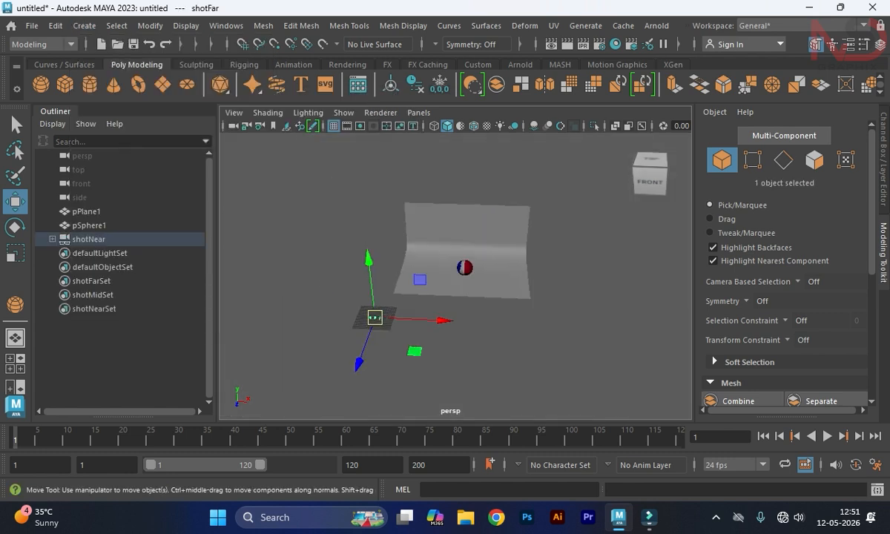
key(space)
key(space)
key(space)
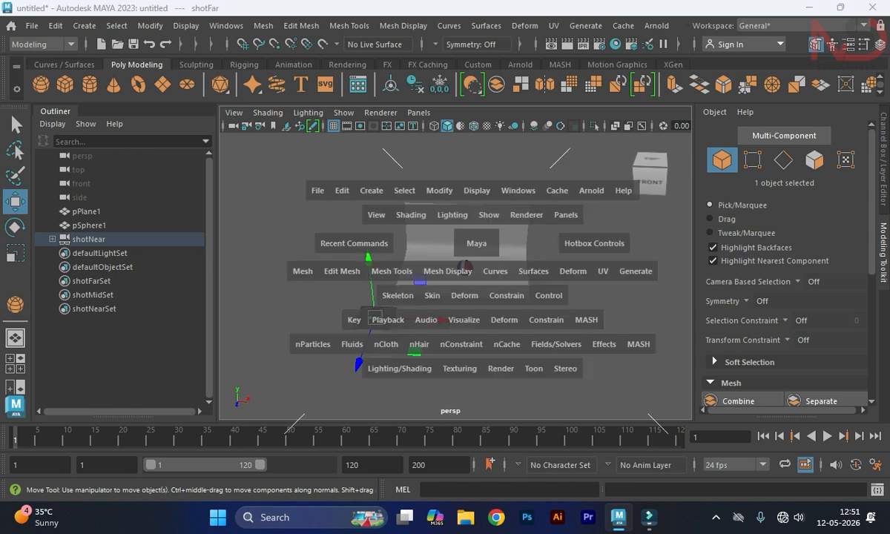
key(space)
key(f)
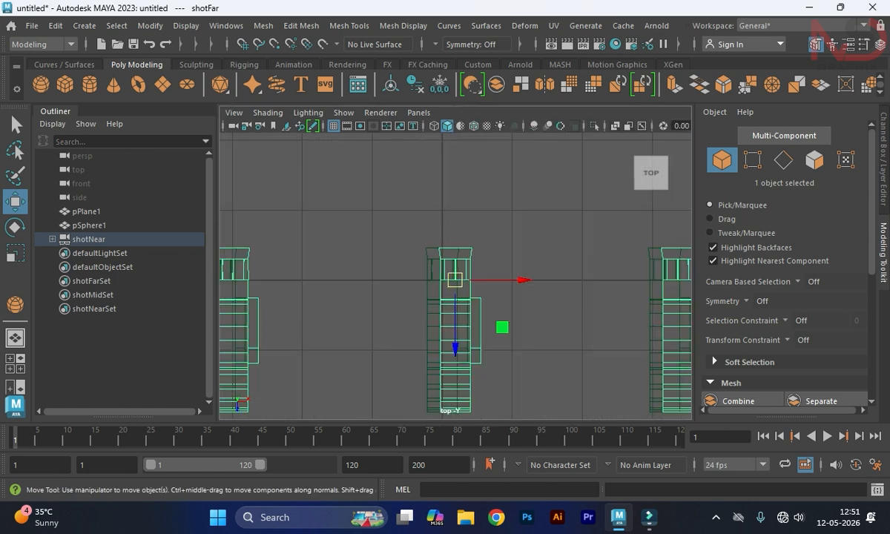
Step: Spread the rig's three camera groups apart along Z in the top view, moving shotFar toward negative Z and another toward positive Z
scroll(455, 278, down, 5)
drag(455, 344, 455, 259)
click(453, 287)
drag(453, 343, 453, 424)
click(452, 287)
click(534, 319)
scroll(455, 276, down, 1)
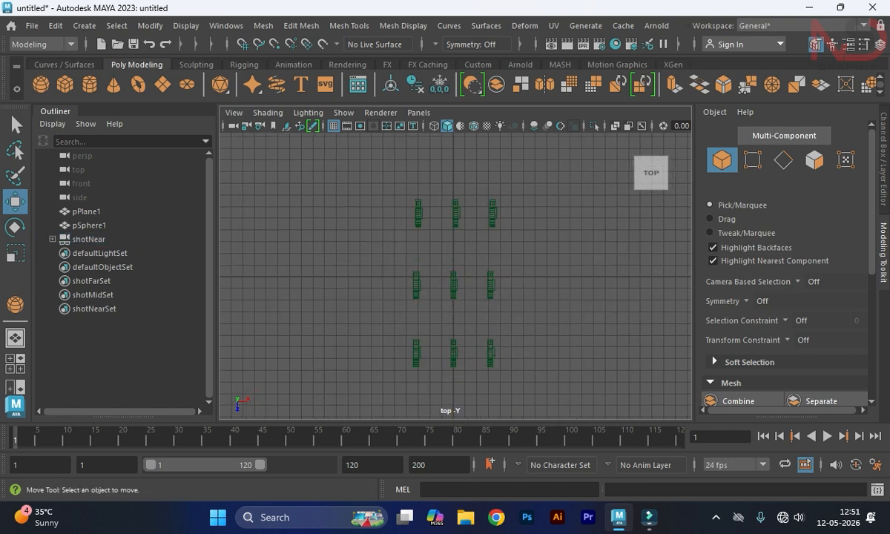
Step: Move the whole multi stereo rig a short distance along negative X in the top view using its parent, shotNear
click(453, 288)
scroll(454, 276, down, 2)
drag(525, 277, 490, 277)
click(514, 275)
click(416, 285)
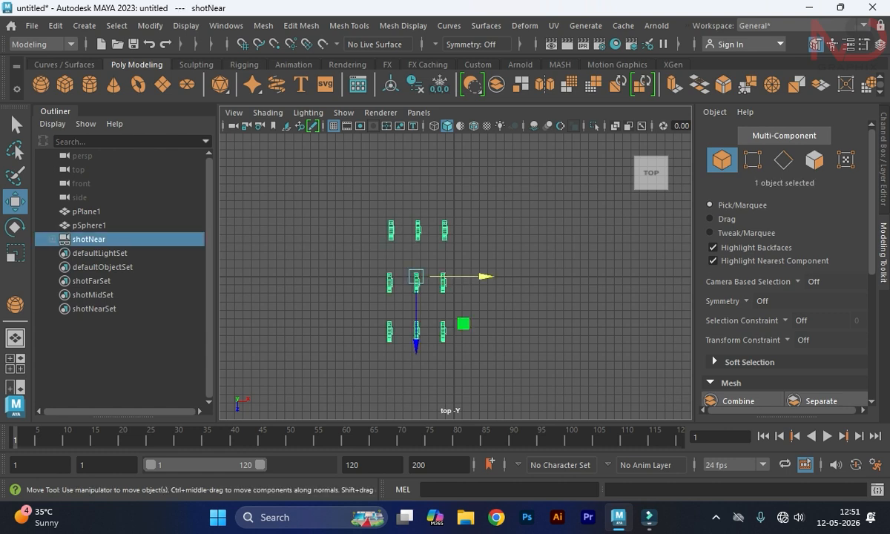
scroll(454, 275, down, 4)
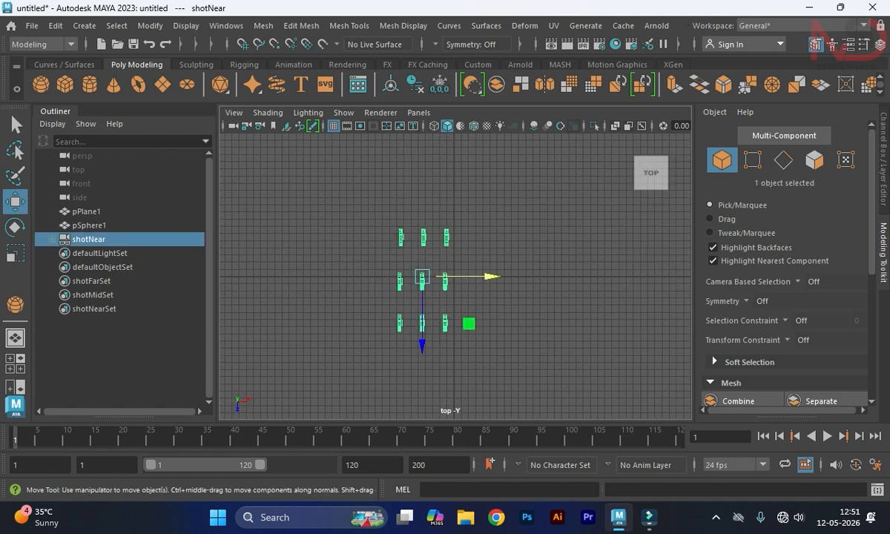
Step: Move the whole rig by shotNear in front of the backdrop, centered on the sphere, at about X 56.03 and Z -10.05
drag(431, 247, 454, 261)
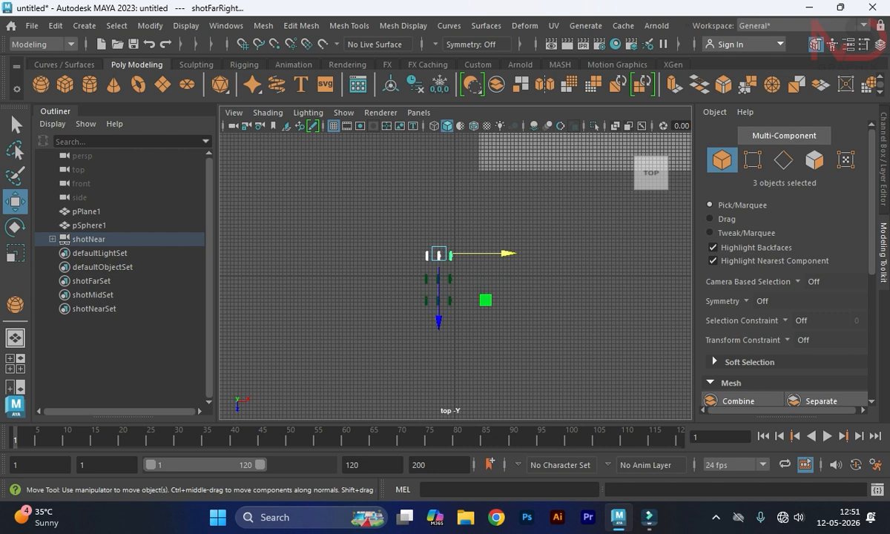
click(88, 238)
alt+middle_drag(482, 259, 321, 300)
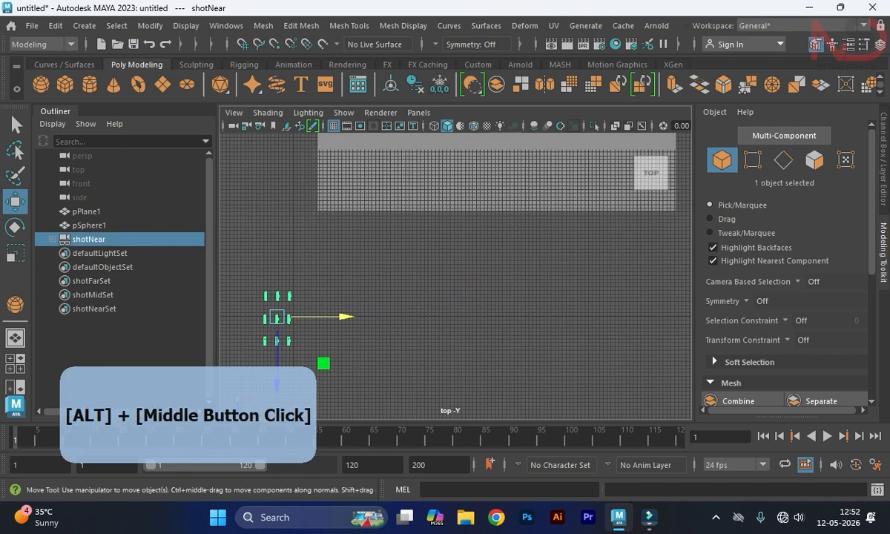
drag(344, 315, 547, 316)
alt+middle_drag(547, 316, 442, 376)
drag(375, 377, 399, 339)
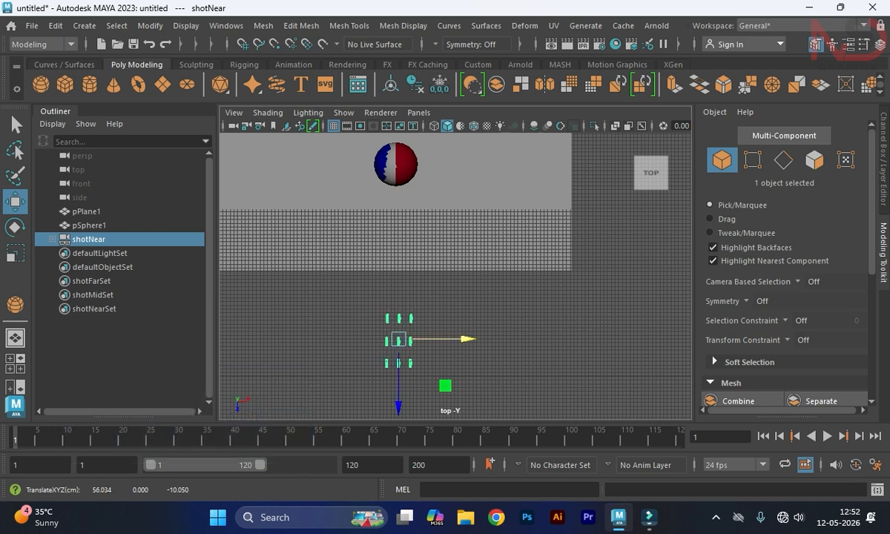
Step: Select the three far cameras and move them onto the backdrop, on the negative X side of the sphere
drag(373, 300, 300, 250)
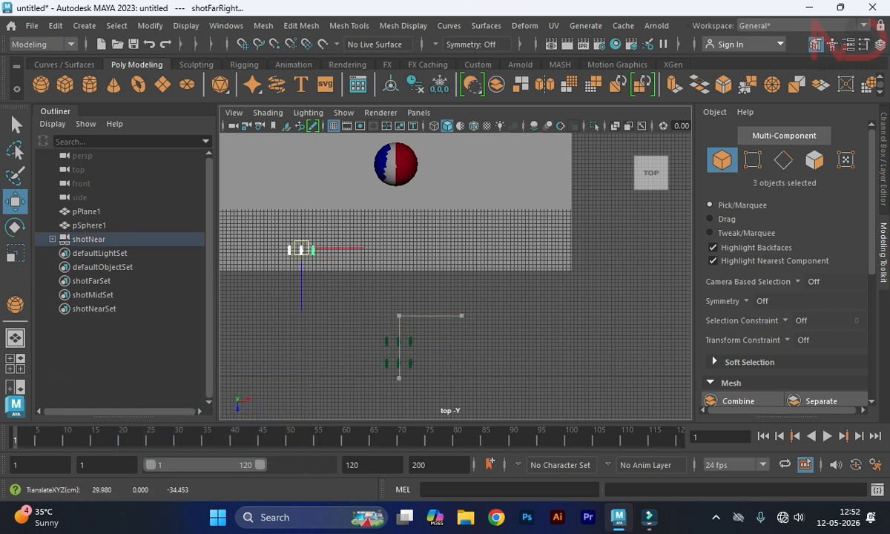
scroll(455, 276, up, 5)
alt+middle_drag(338, 221, 496, 399)
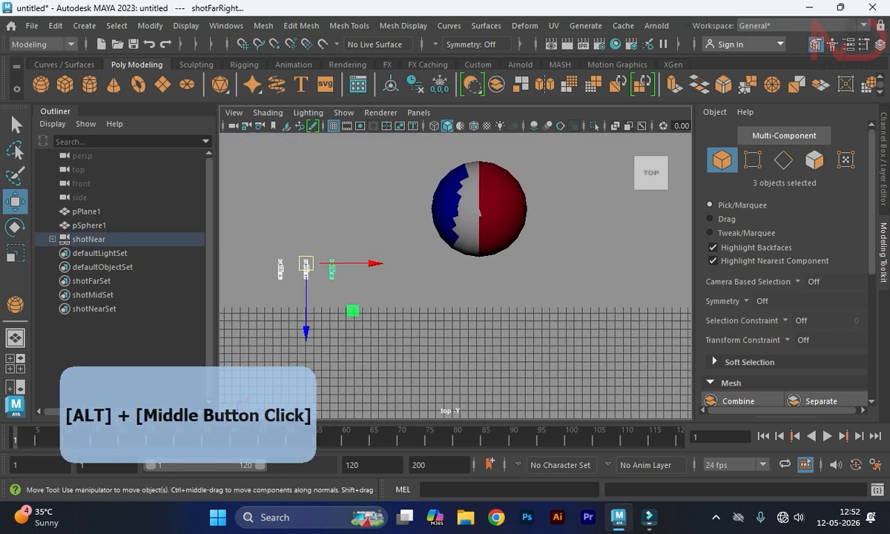
scroll(455, 276, up, 3)
alt+middle_drag(298, 257, 407, 303)
Step: Rotate the three far cameras about -89° around Y to face the sphere, and move them level with it in the top view
key(e)
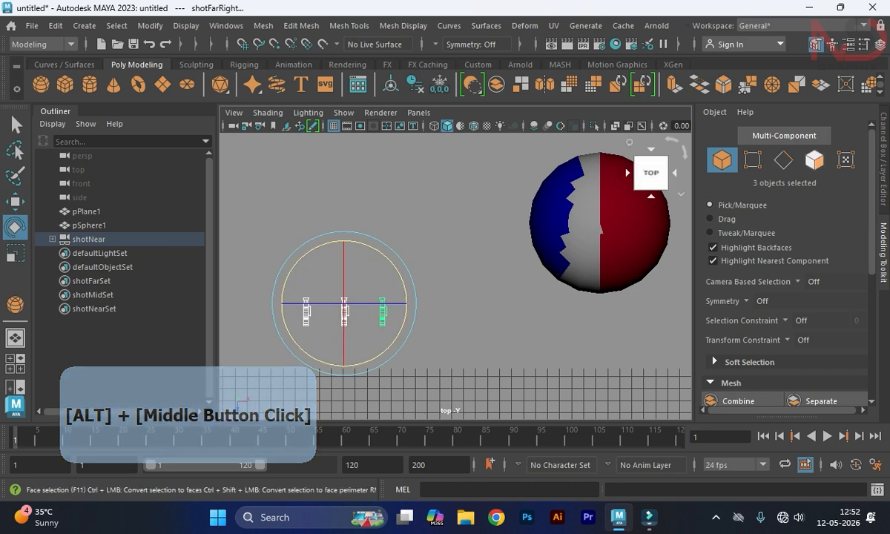
click(879, 44)
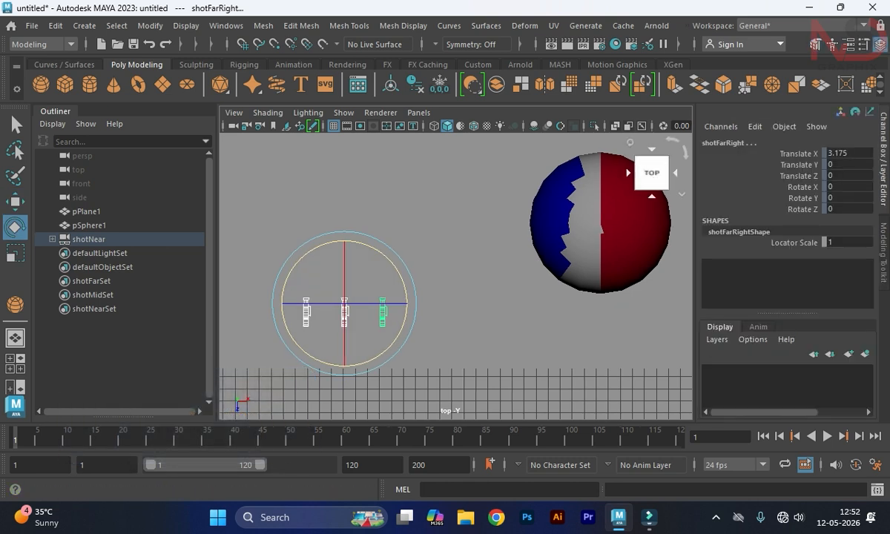
drag(387, 259, 404, 304)
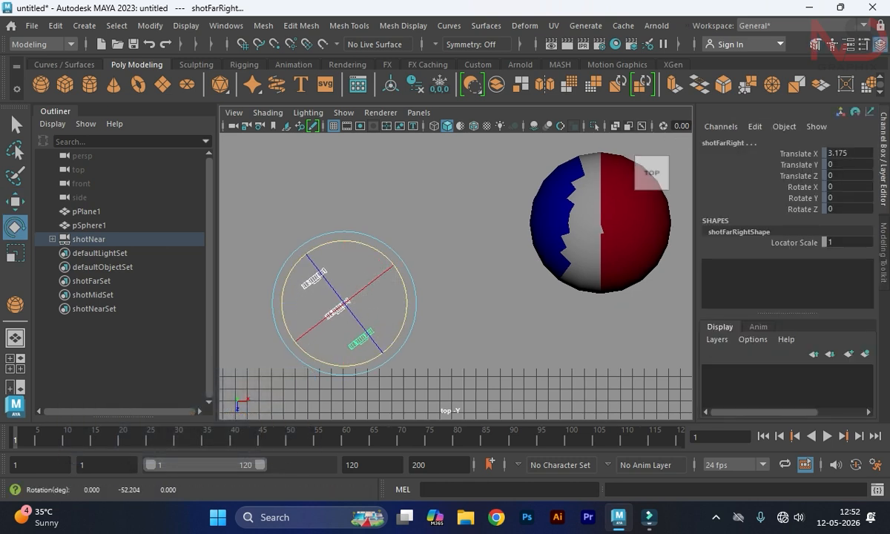
key(ctrl+z)
drag(388, 258, 370, 261)
key(w)
key(e)
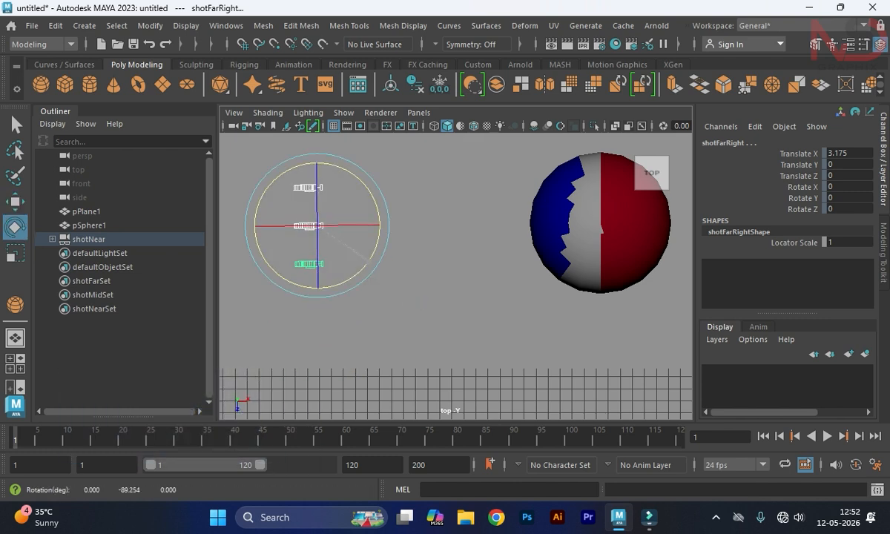
Step: Move the far cameras a little farther from the sphere along negative X
scroll(417, 301, down, 8)
key(w)
middle_drag(437, 326, 418, 324)
scroll(417, 324, up, 5)
key(super)
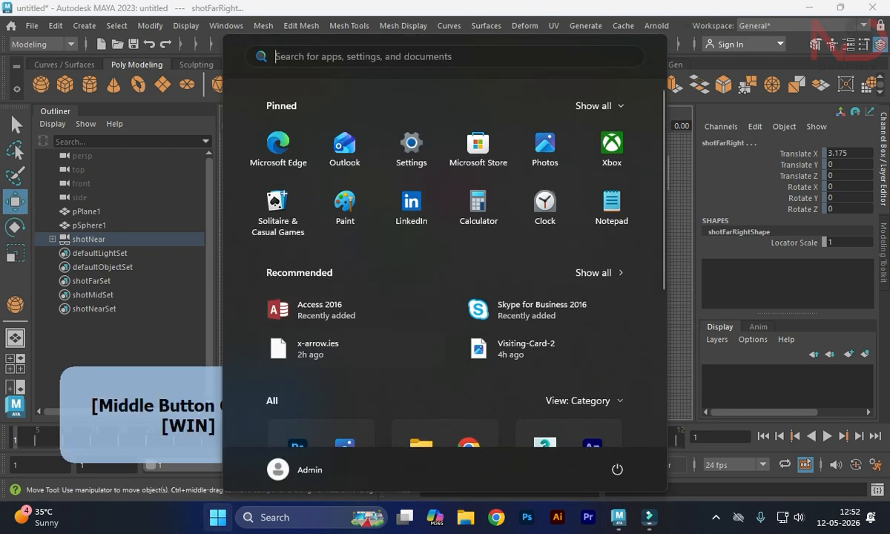
key(super)
Step: Select shotMid and move it to the positive X side of the sphere, at about Translate X 26.96 and Z -43.66
click(418, 324)
click(454, 363)
drag(454, 362, 542, 204)
Step: Set shotMid's Translate Y to 90 and try rotating the group freehand, undoing the rotation
click(838, 164)
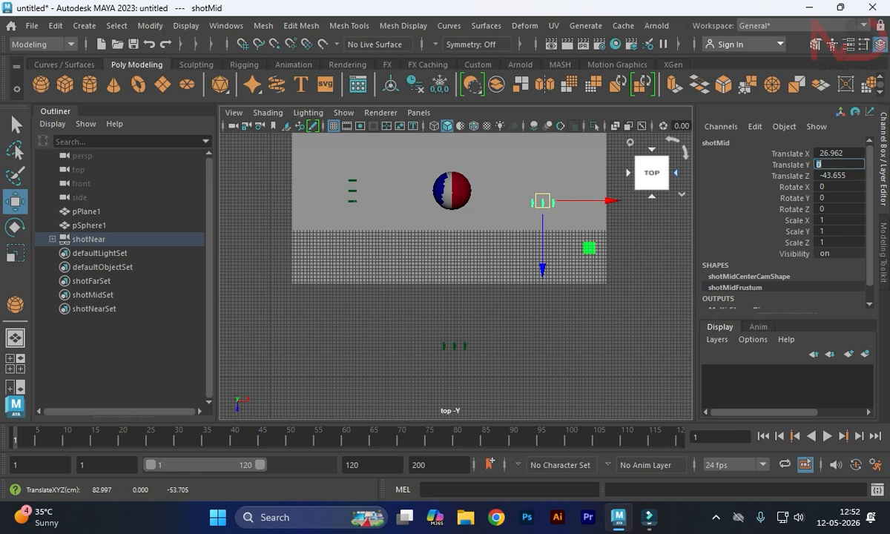
click(653, 245)
key(ctrl+z)
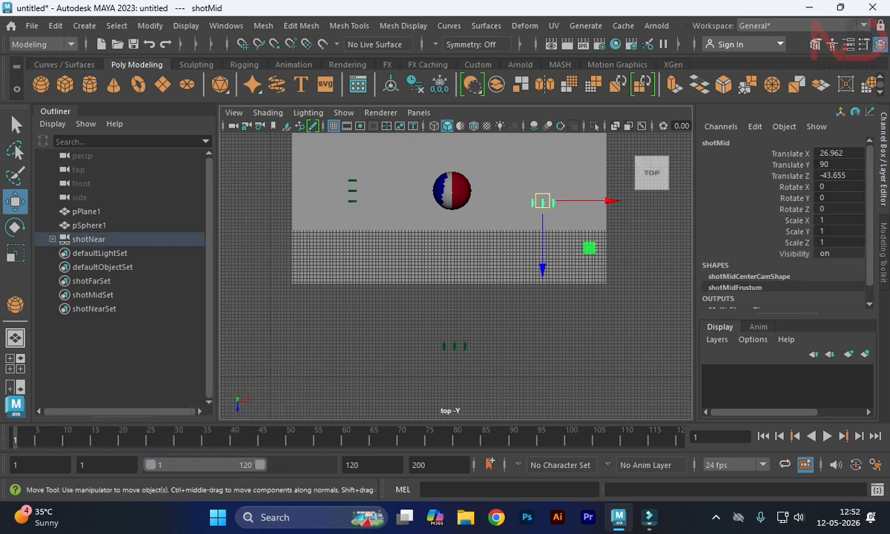
key(e)
drag(599, 227, 606, 208)
key(ctrl+z)
Step: Set shotMid's Rotate Y to 90 so its cameras face the sphere
click(838, 198)
text(90)
key(Return)
Step: Position shotMid level with the sphere in the top view, opposite the far cameras and at a similar distance
scroll(456, 276, up, 3)
text(w)
alt+middle_drag(506, 154, 455, 276)
scroll(456, 276, up, 4)
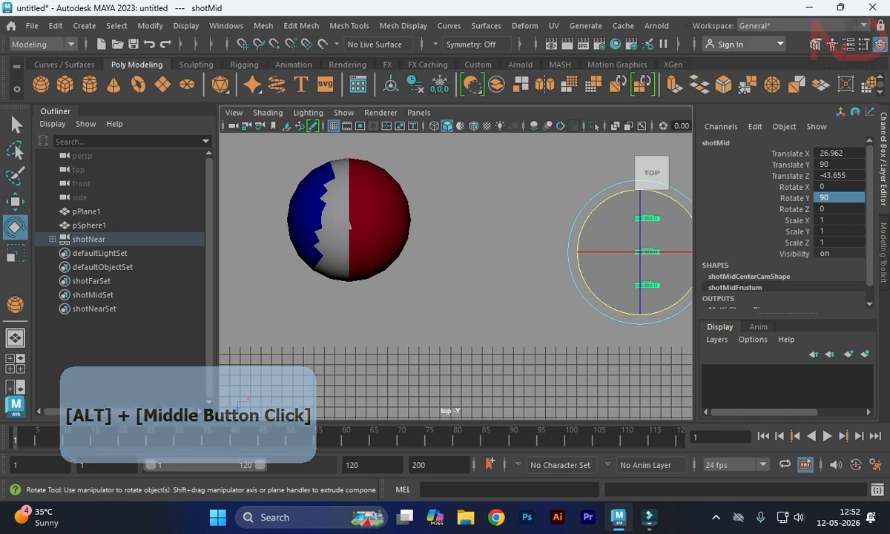
key(w)
drag(647, 251, 575, 216)
scroll(455, 276, down, 4)
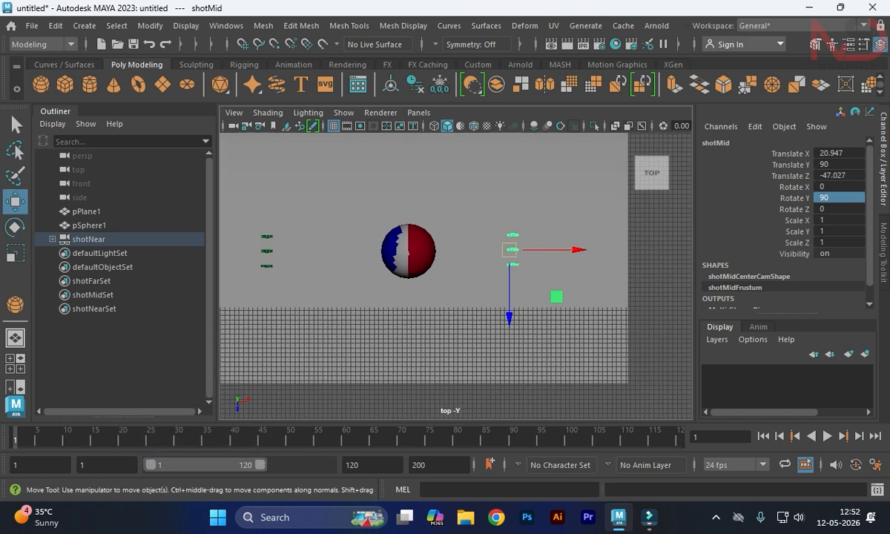
drag(510, 250, 542, 249)
Step: In the enlarged perspective view, raise the whole rig by shotNear to about Translate Y 8.79
alt+middle_drag(456, 312, 449, 191)
click(405, 350)
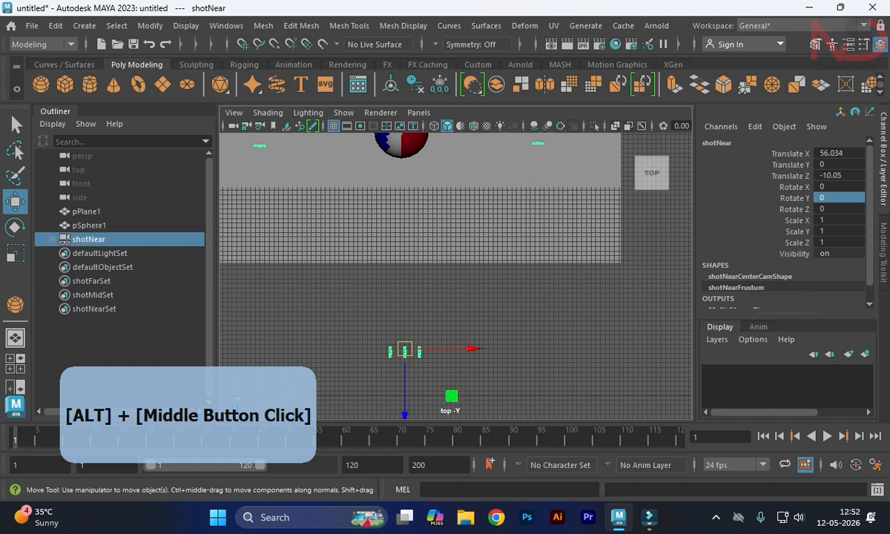
scroll(457, 275, down, 3)
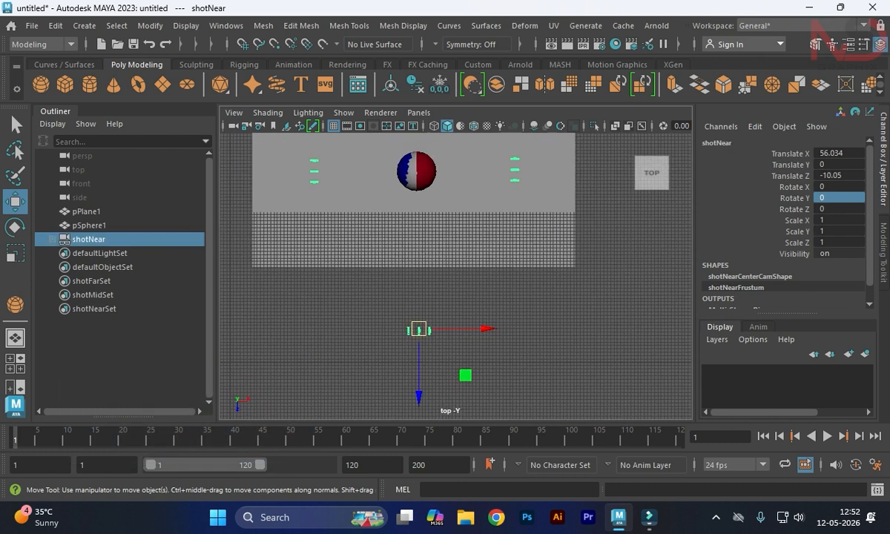
key(alt+d)
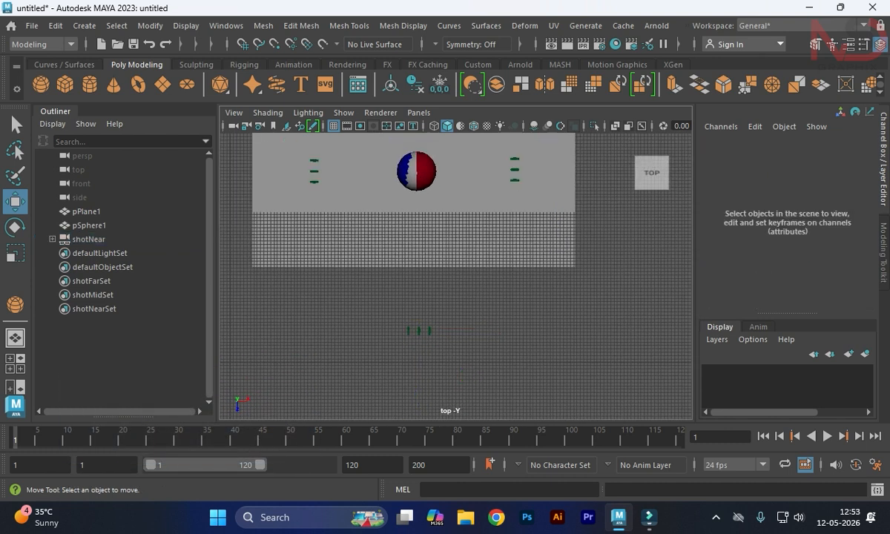
key(space)
key(space)
key(space)
key(space)
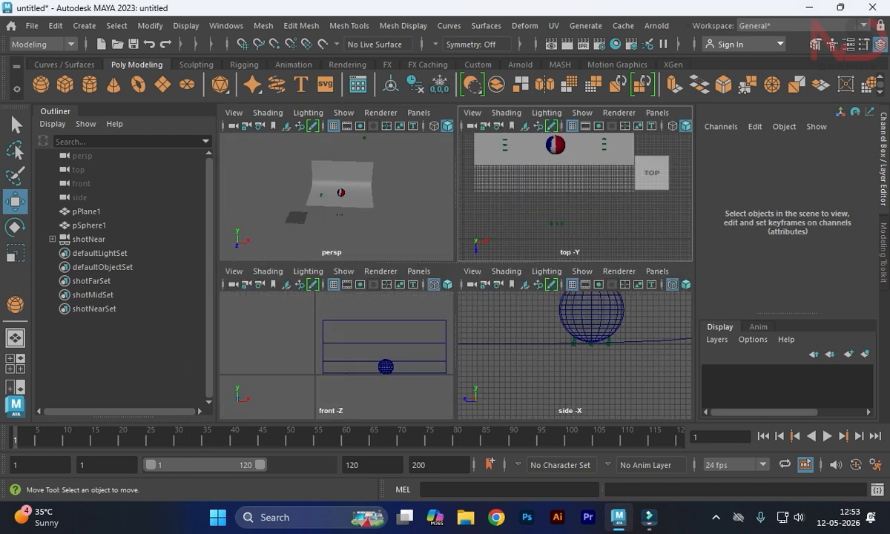
scroll(455, 276, up, 5)
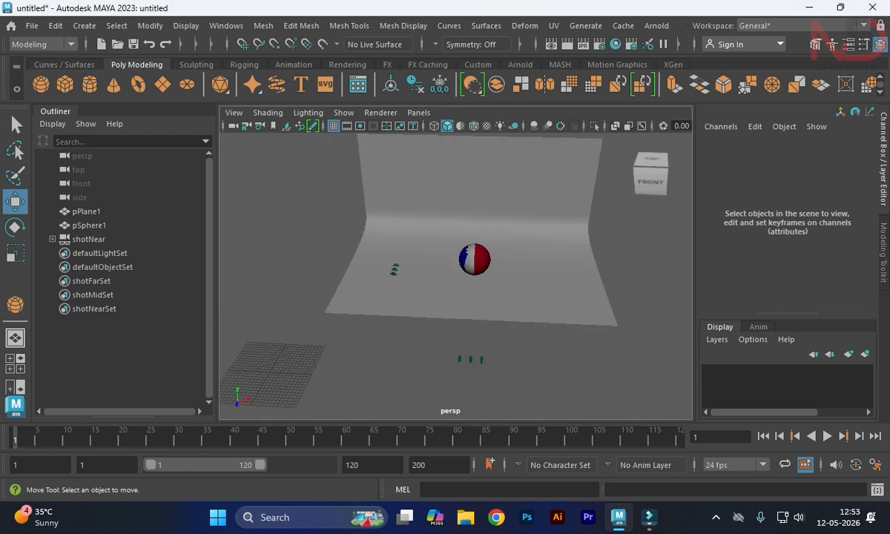
click(88, 239)
drag(471, 319, 471, 304)
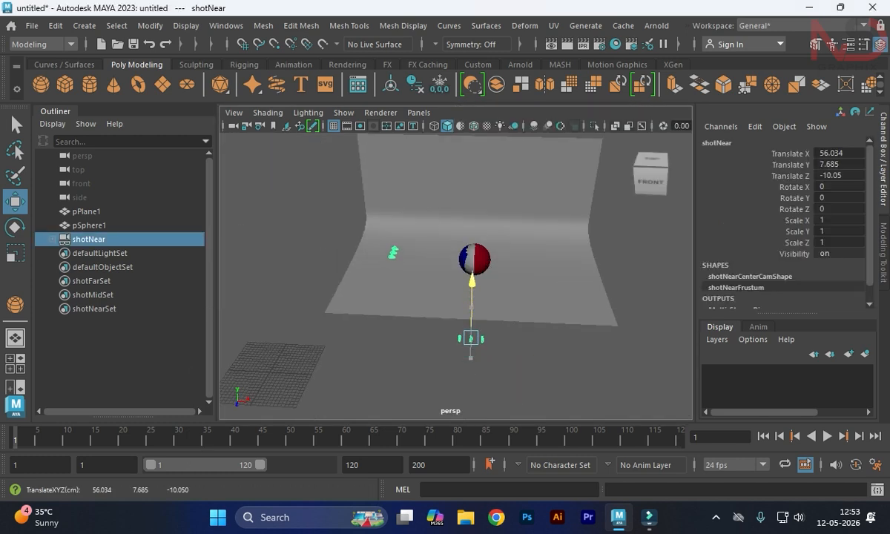
Step: Select shotMid and lower it to the sphere's height, at about Translate Y -0.67, using the orthographic views
key(space)
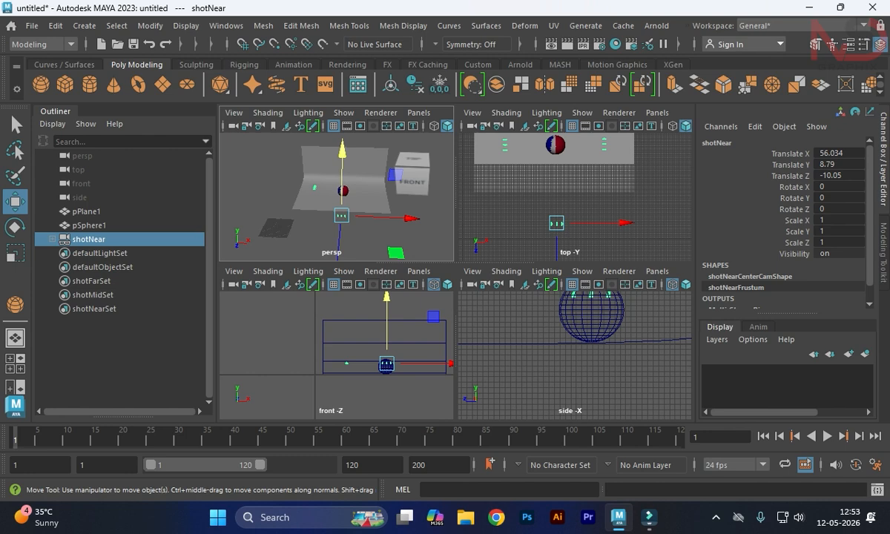
click(604, 144)
key(space)
scroll(455, 276, down, 5)
key(space)
key(space)
drag(543, 229, 534, 229)
key(space)
key(space)
alt+middle_drag(519, 222, 434, 287)
drag(469, 149, 468, 294)
Step: Examine the three camera groups around the sphere in the enlarged perspective view and browse the available stereo camera views
key(space)
key(space)
key(space)
key(space)
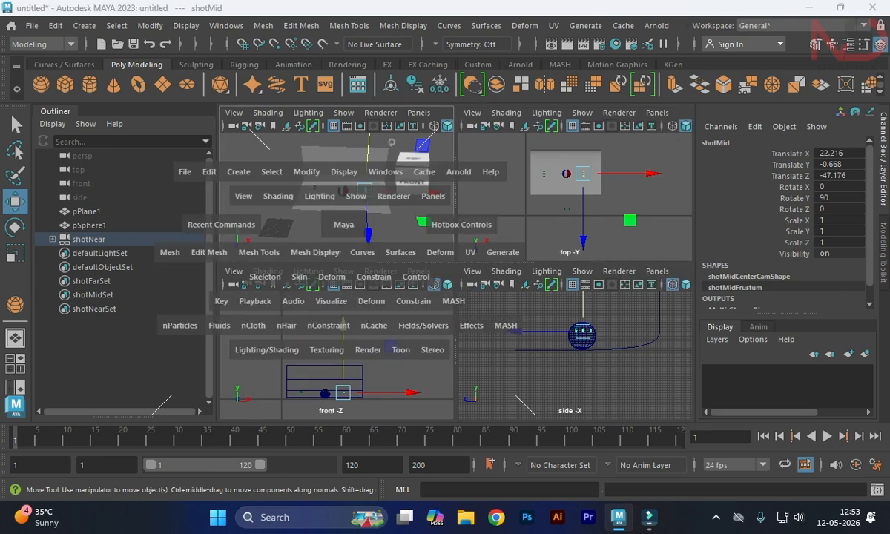
click(466, 314)
alt+drag(465, 315, 470, 275)
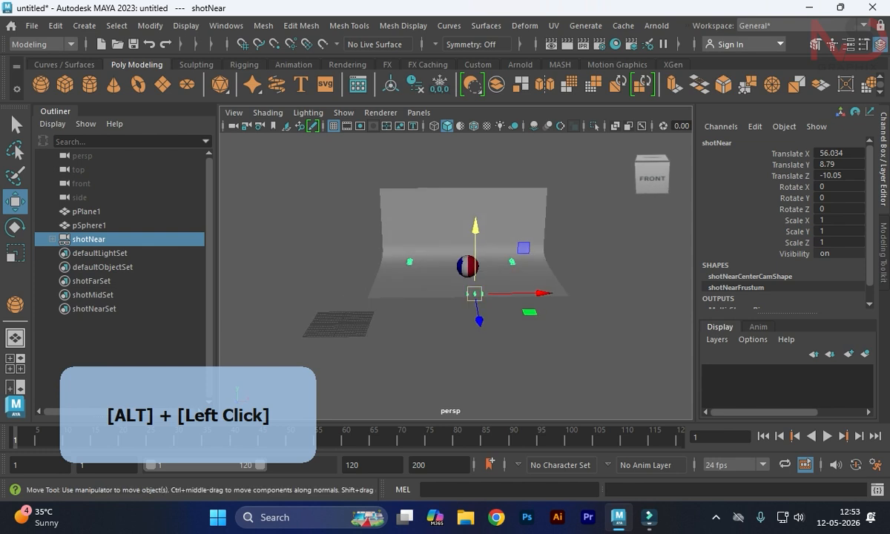
click(419, 112)
mouse_move(460, 155)
mouse_move(445, 140)
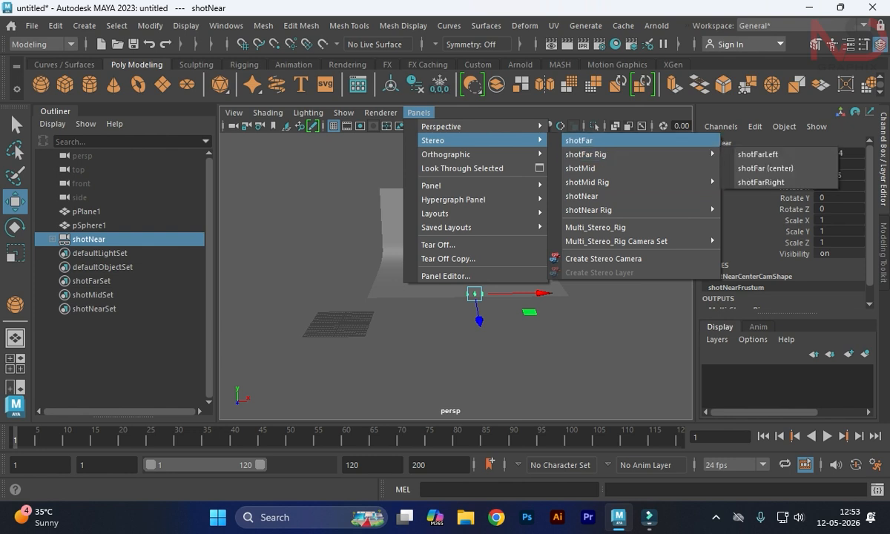
click(578, 140)
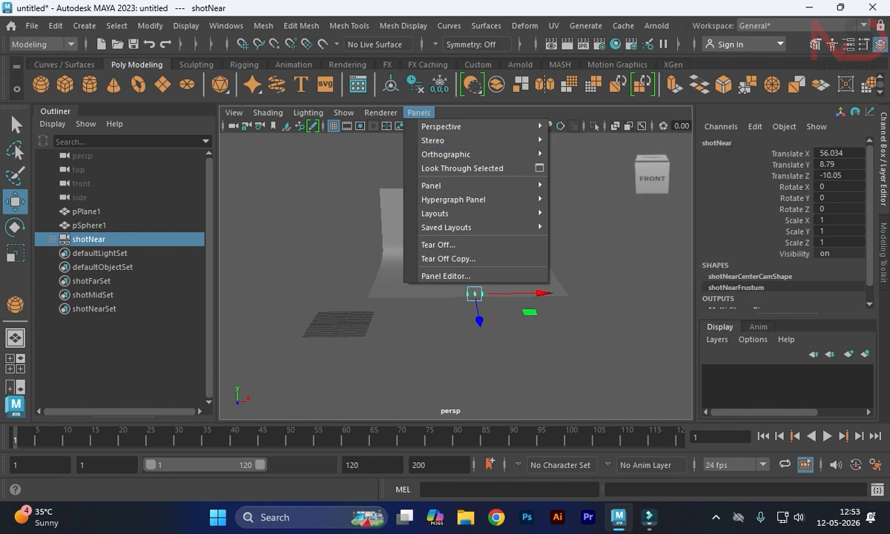
alt+drag(505, 274, 518, 368)
click(518, 368)
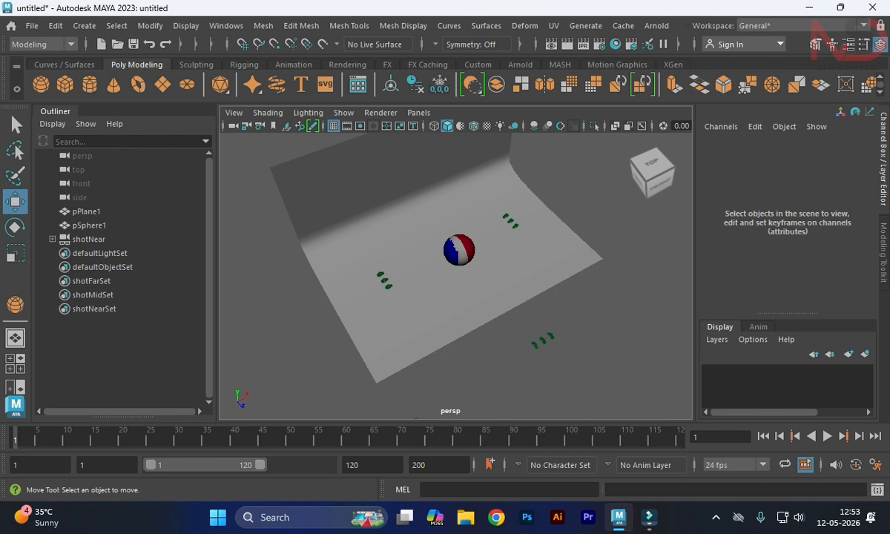
scroll(455, 276, up, 3)
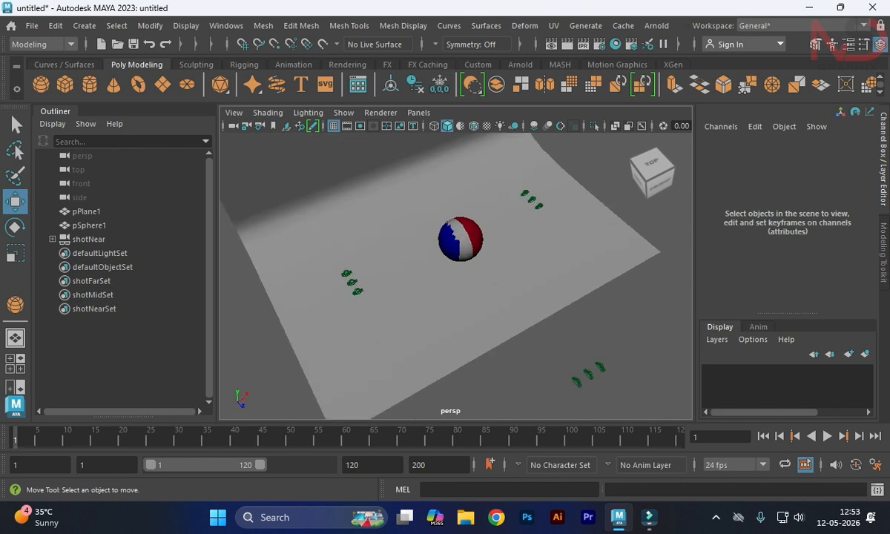
Step: Select shotMid, look through the shotMid (center) camera of its rig, and return to the four-view layout
click(88, 238)
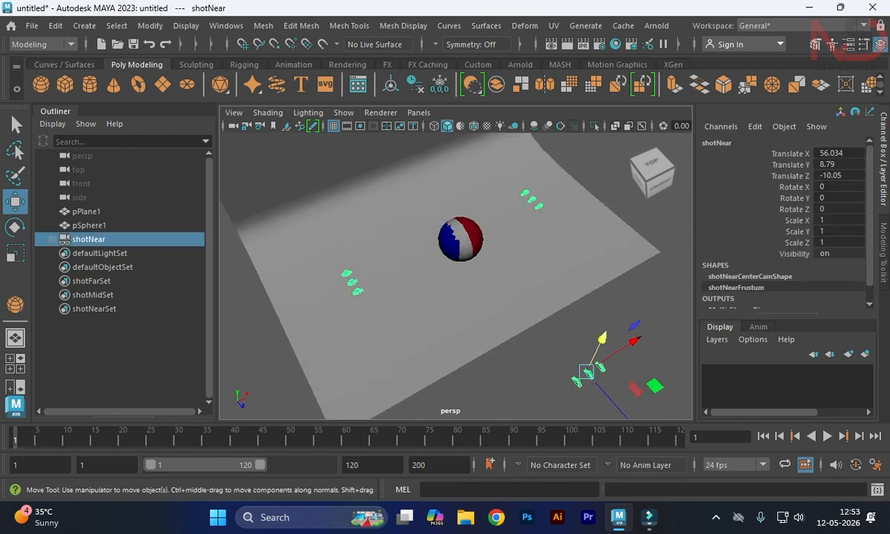
click(531, 199)
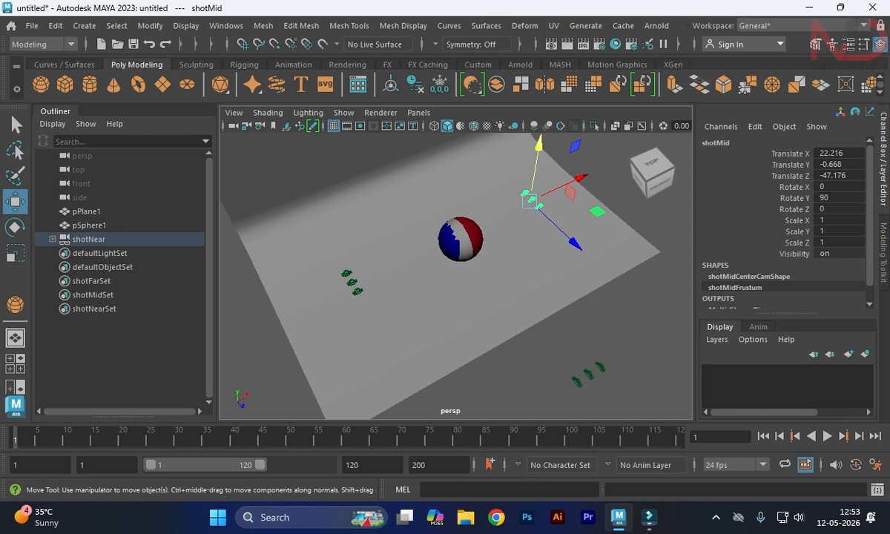
click(419, 112)
mouse_move(441, 127)
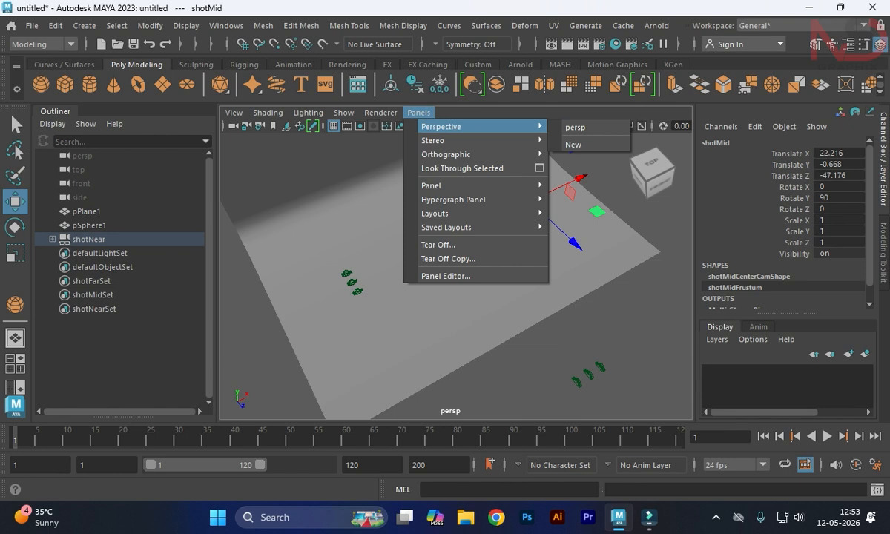
mouse_move(594, 211)
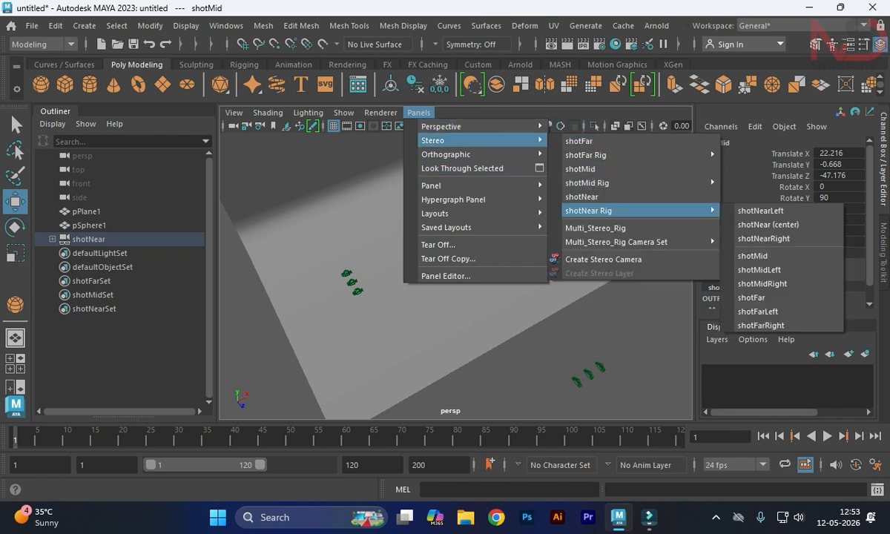
mouse_move(594, 182)
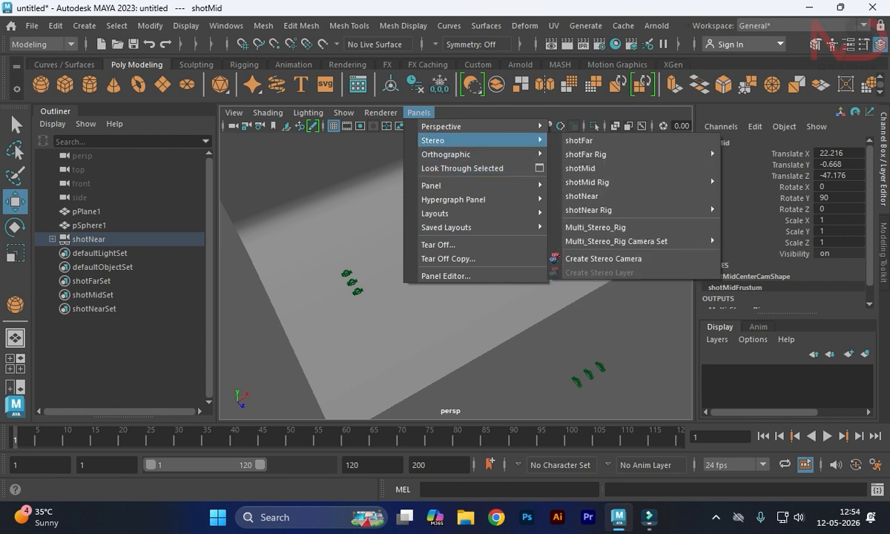
mouse_move(616, 241)
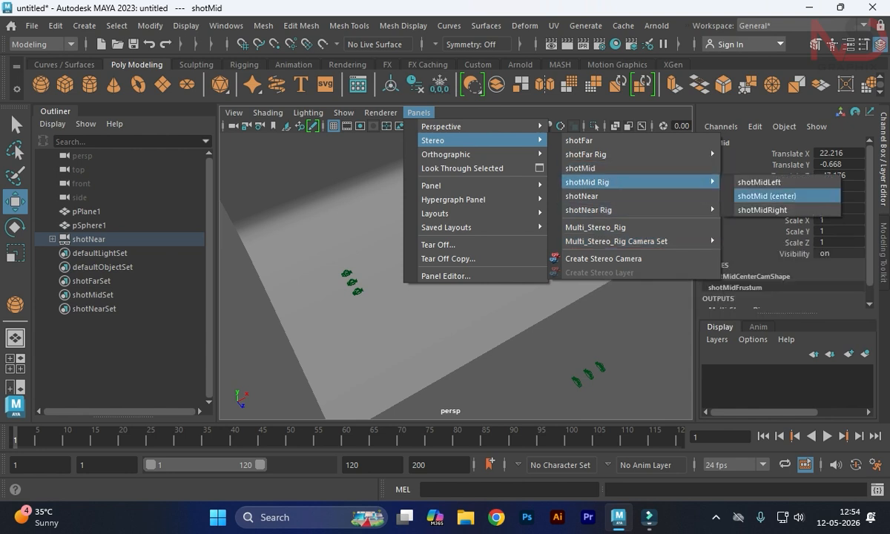
click(767, 196)
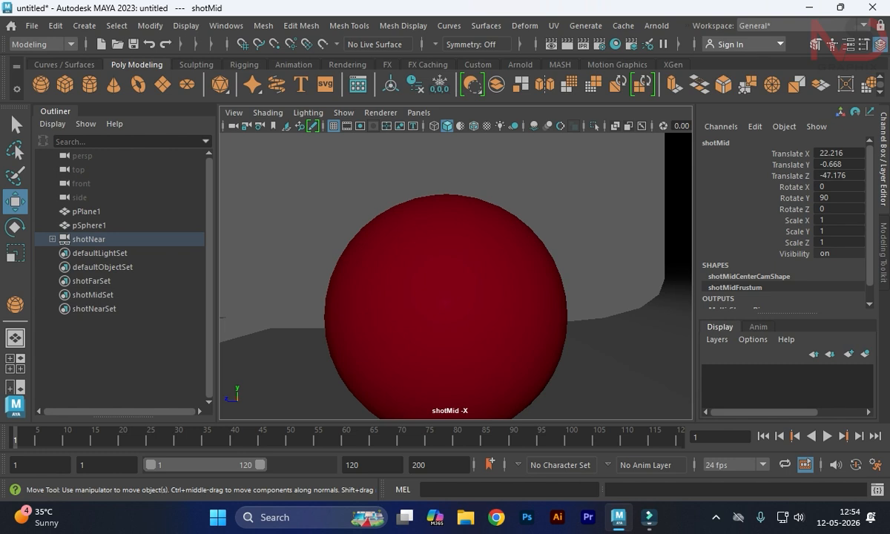
key(space)
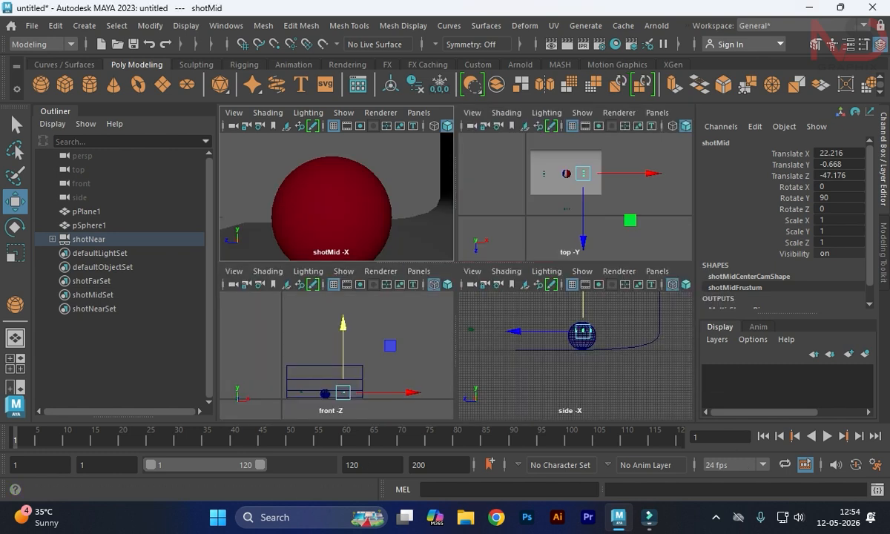
Step: Replace the top view with the view through the shotMidLeft camera of the shotMid rig
click(657, 112)
mouse_move(712, 127)
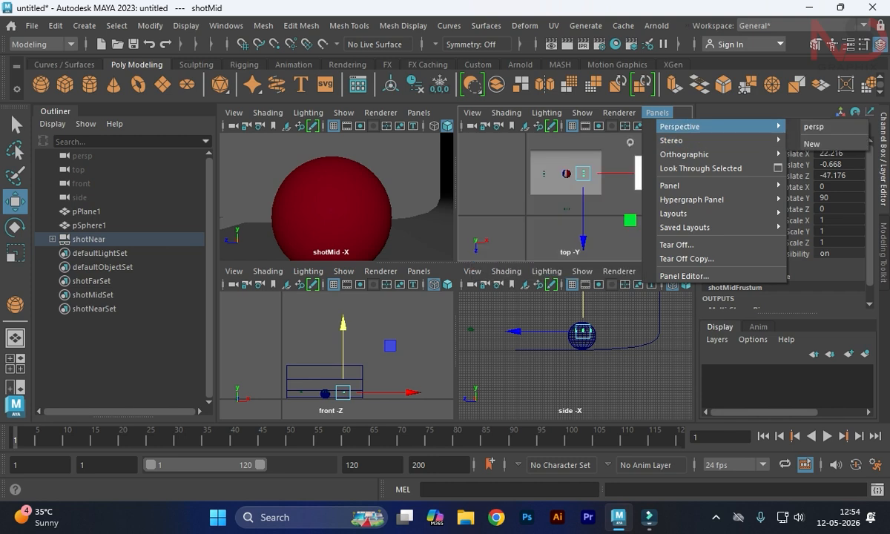
mouse_move(619, 112)
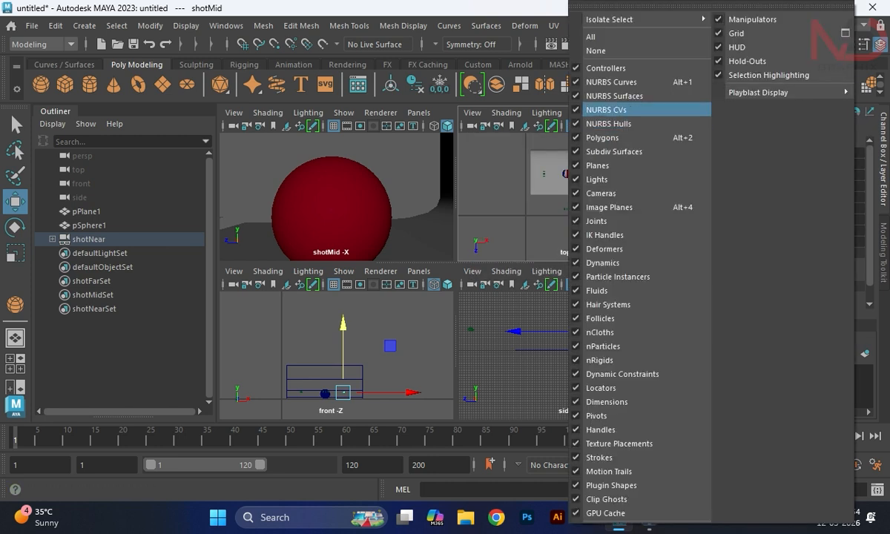
click(504, 178)
click(657, 112)
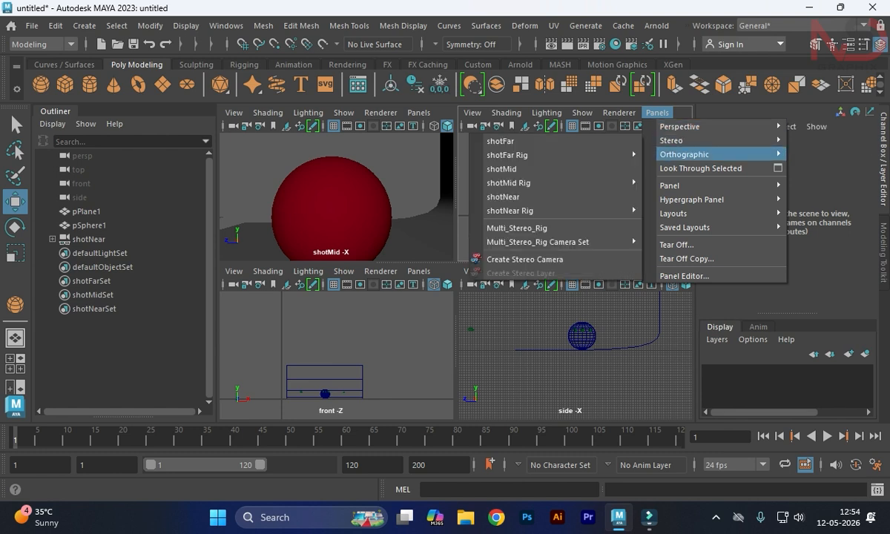
mouse_move(690, 140)
mouse_move(563, 182)
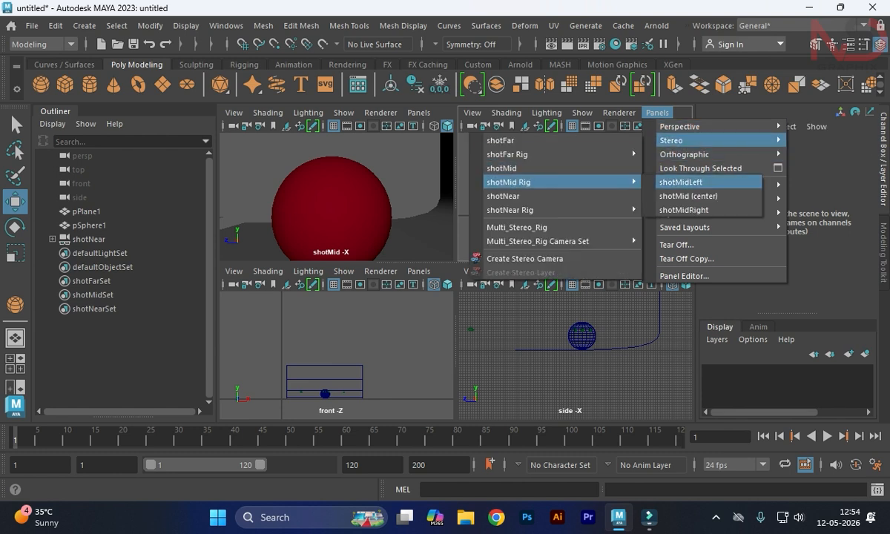
click(681, 181)
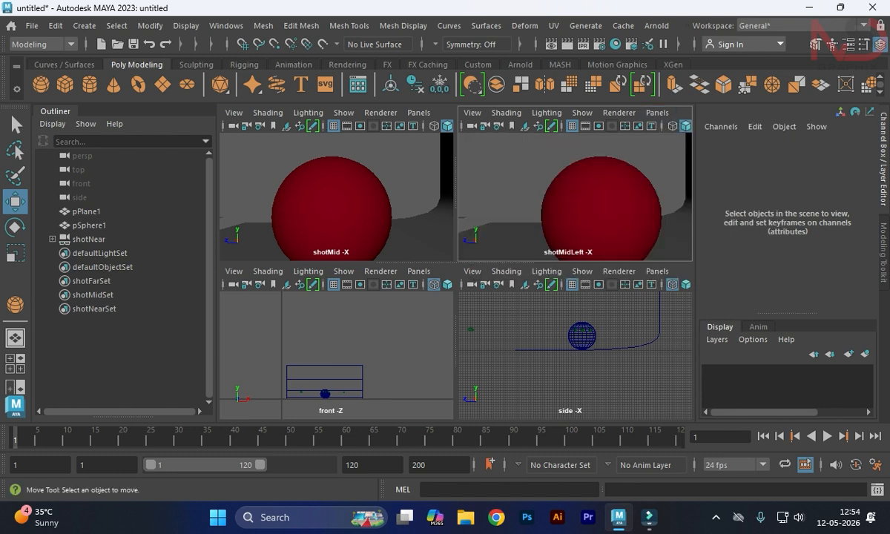
Step: Switch the shotMidLeft view to the shotMid stereo camera view and undo the deselection of shotMid
click(657, 112)
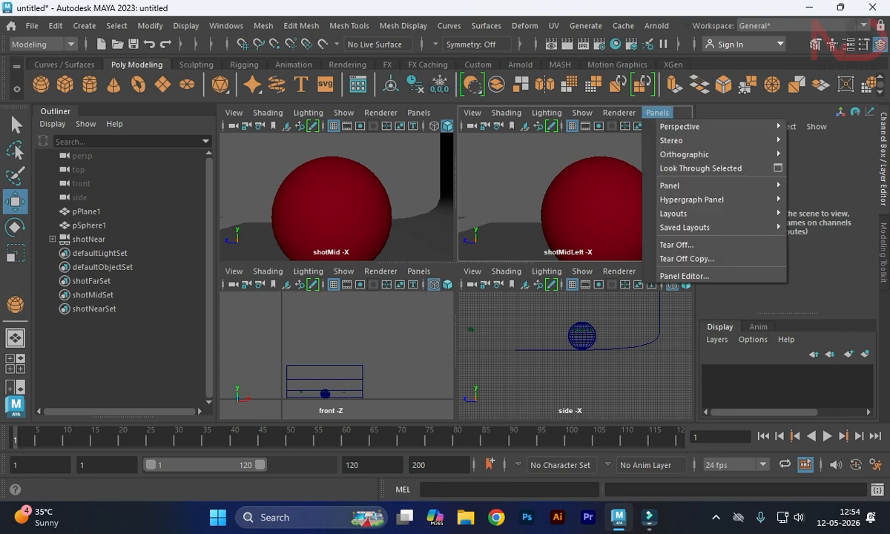
mouse_move(690, 154)
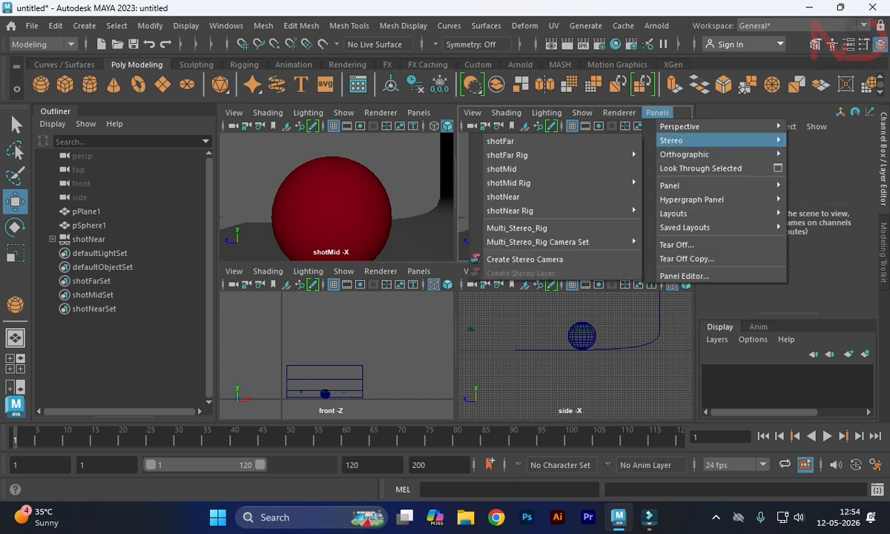
click(501, 169)
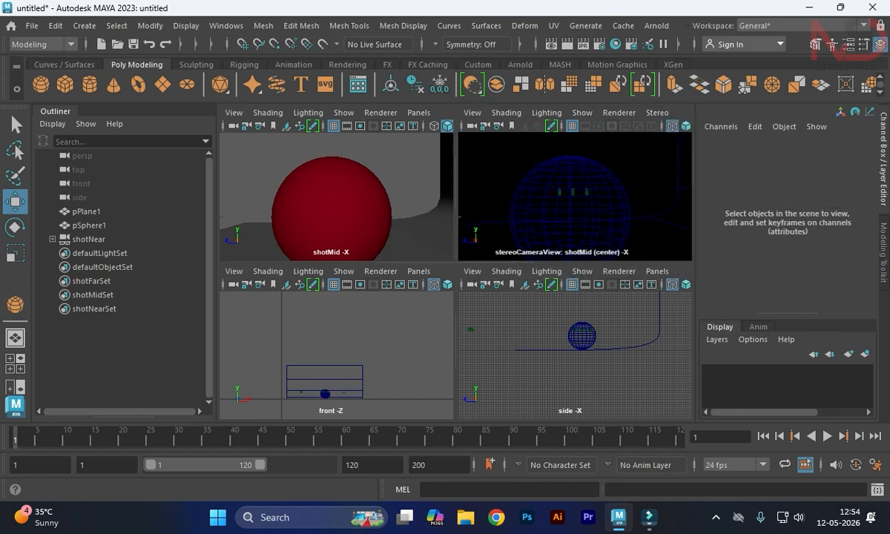
key(ctrl+z)
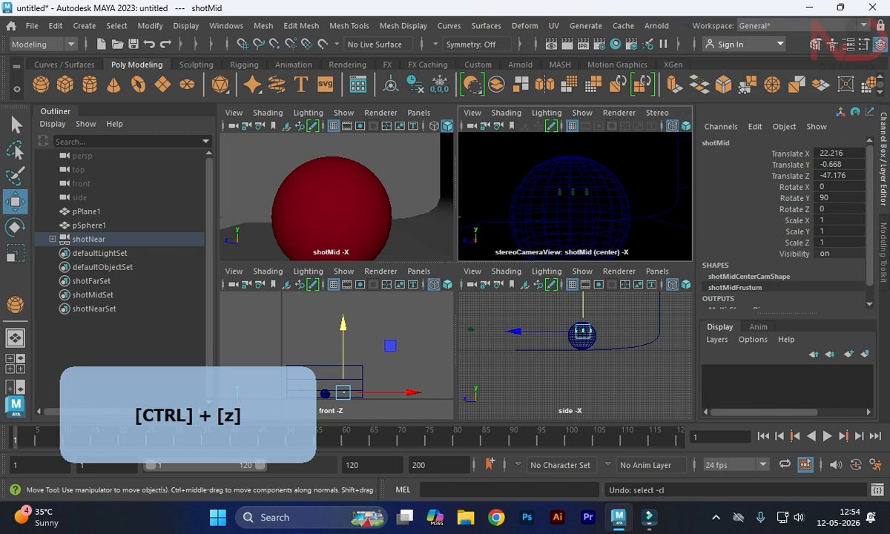
Step: Enlarge the stereo view, look through the shotMidRight camera instead, and return to the four-view layout
key(space)
click(452, 112)
mouse_move(482, 140)
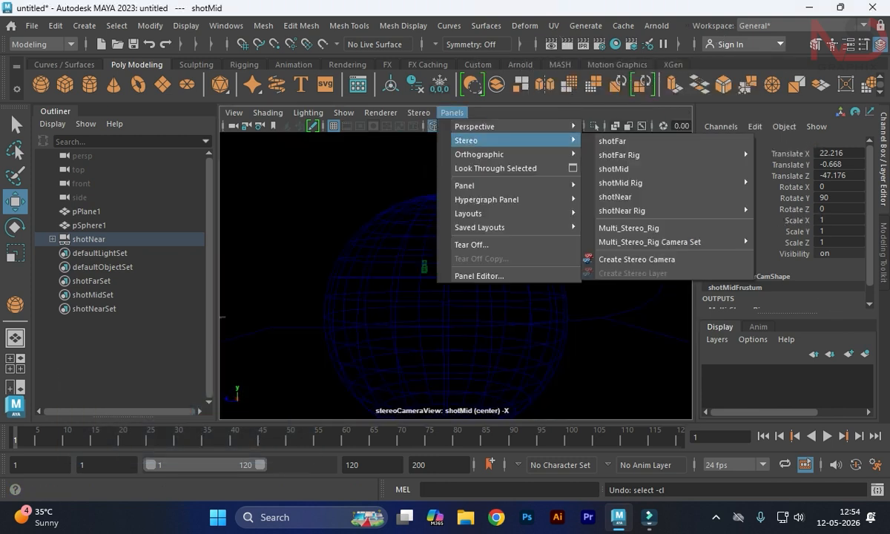
mouse_move(653, 182)
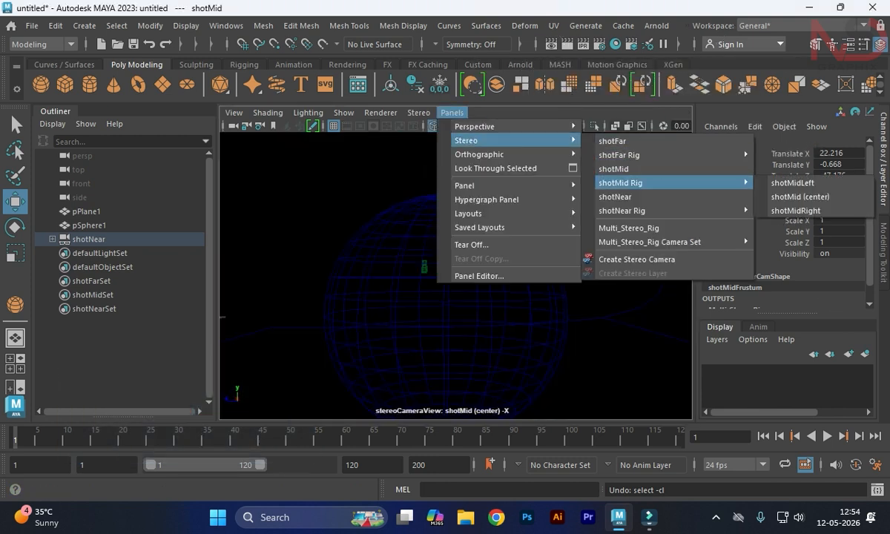
click(769, 197)
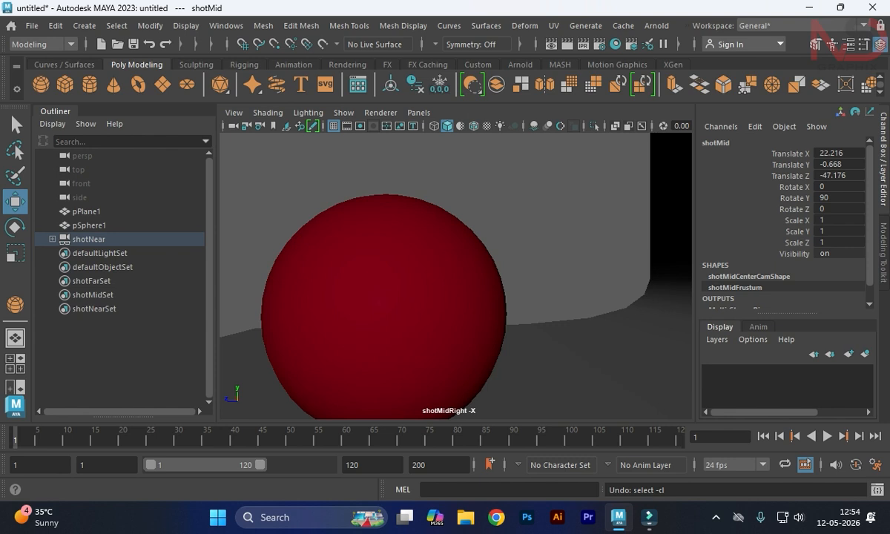
key(space)
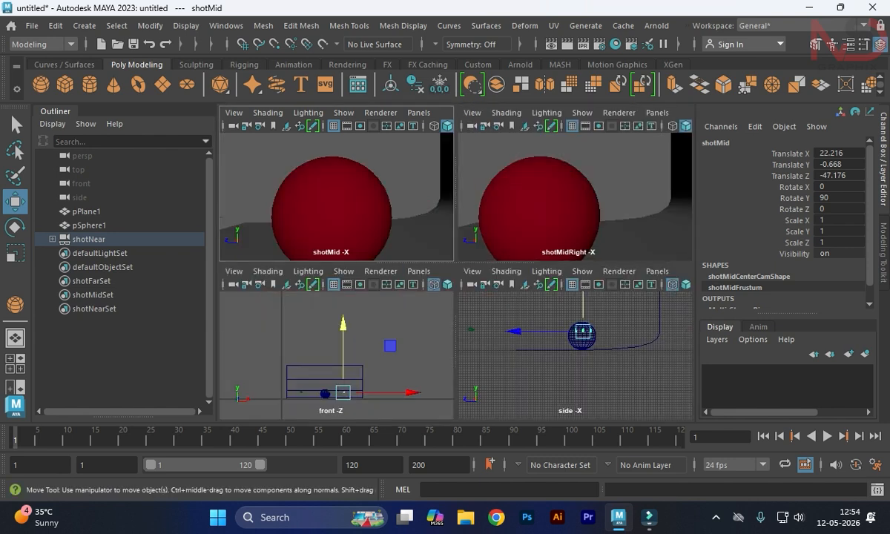
Step: Change the shotMid camera view to the top view and frame the sphere with the cameras on both sides
key(space)
drag(356, 204, 284, 205)
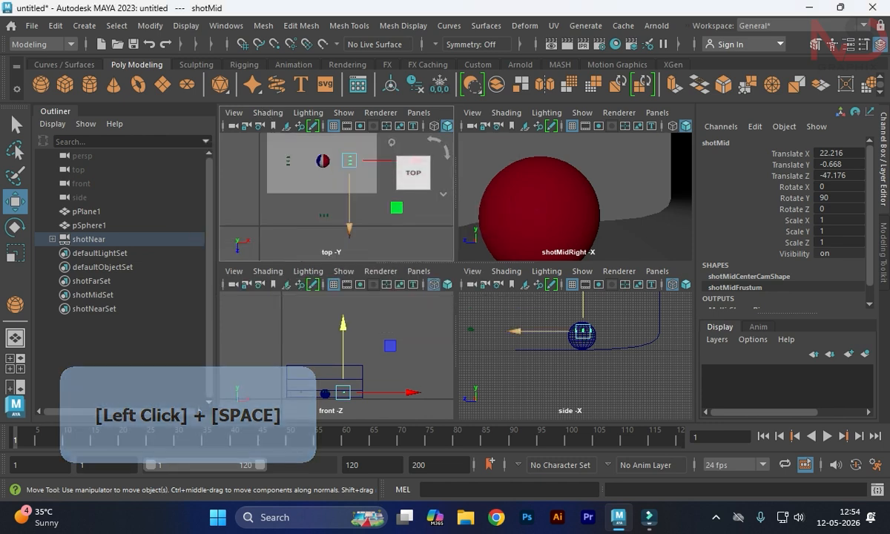
scroll(349, 197, up, 3)
alt+middle_drag(354, 179, 349, 216)
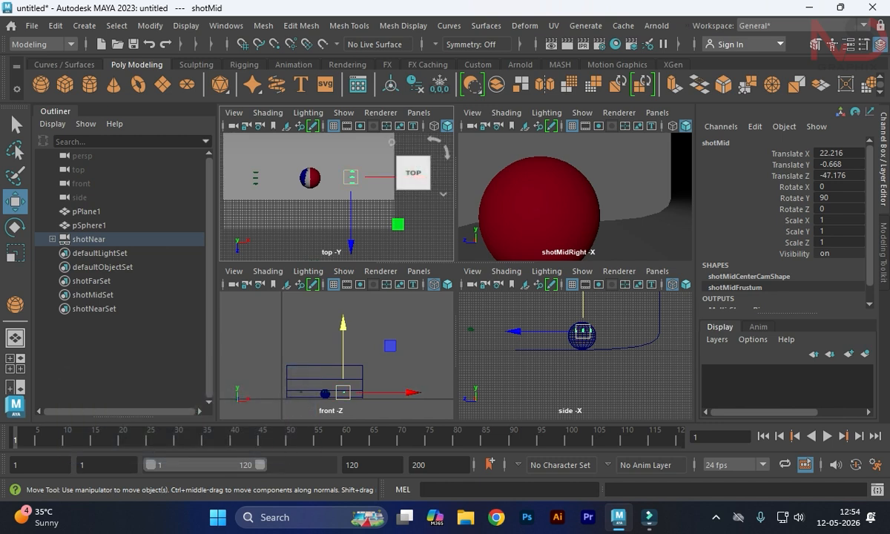
Step: Browse the stereo rig camera lists and switch the shotMidRight view to the shotFar (center) camera
middle_click(581, 170)
click(657, 112)
mouse_move(712, 140)
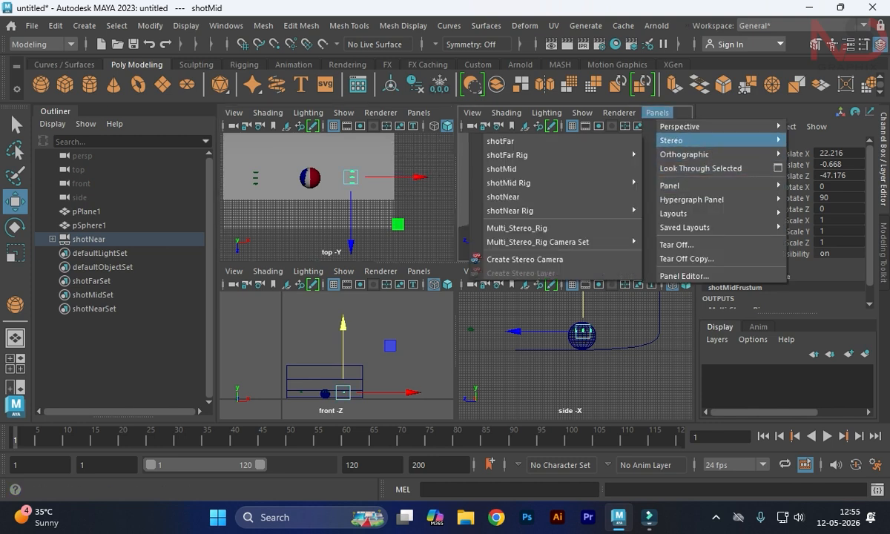
mouse_move(560, 183)
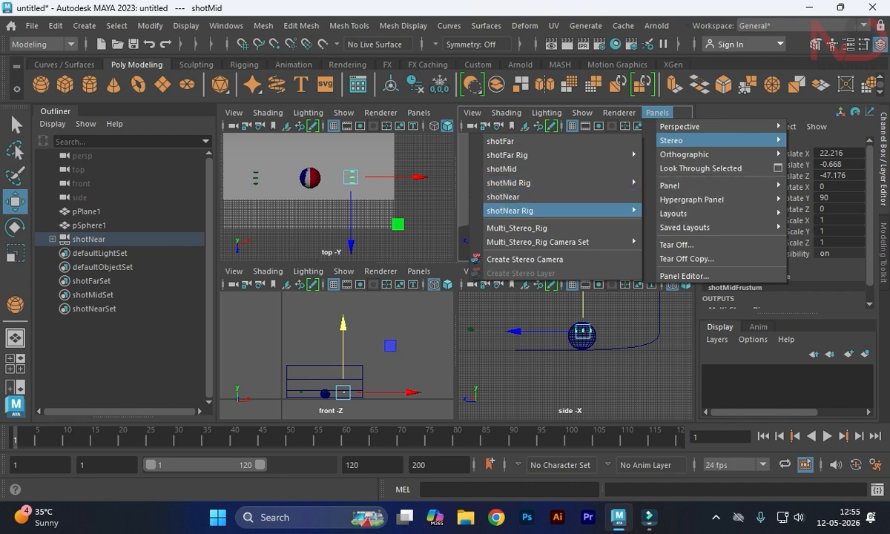
mouse_move(556, 241)
mouse_move(682, 255)
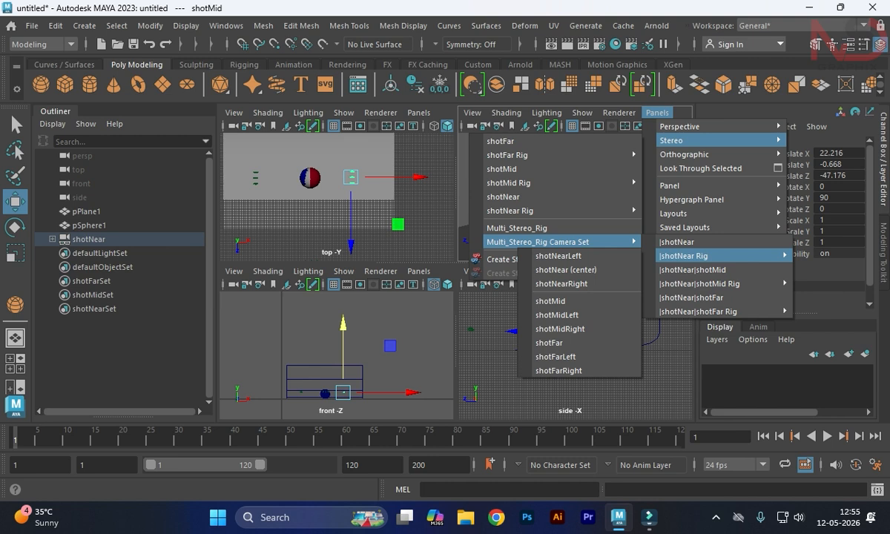
mouse_move(712, 283)
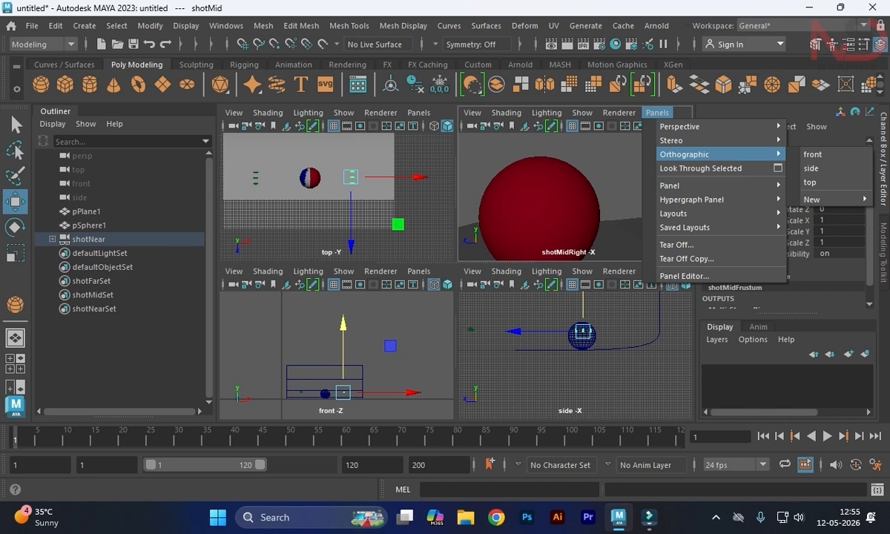
mouse_move(519, 155)
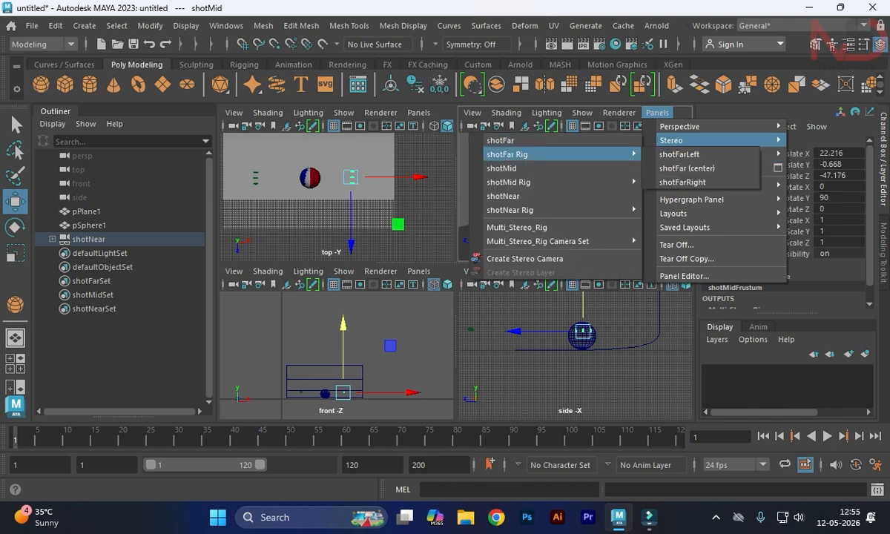
click(687, 168)
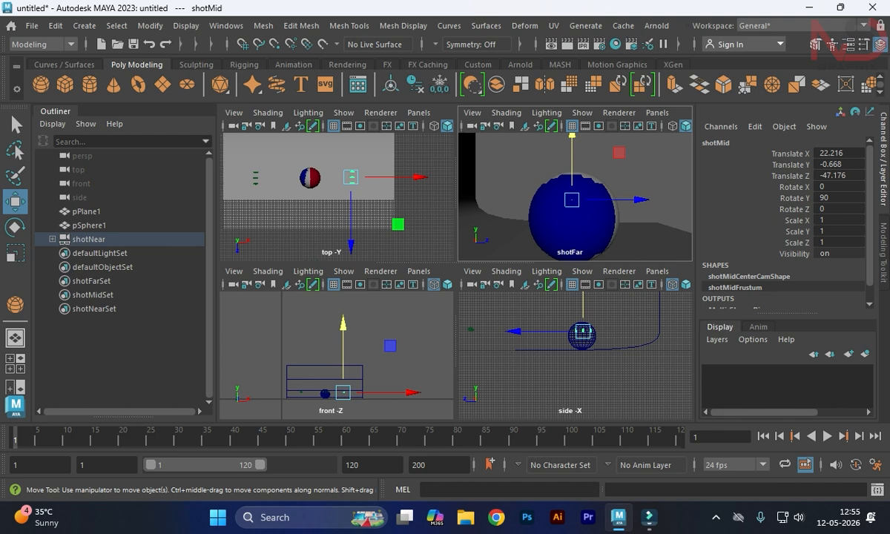
Step: Switch the shotFar view to the shotFarLeft camera of the shotFar rig
click(657, 113)
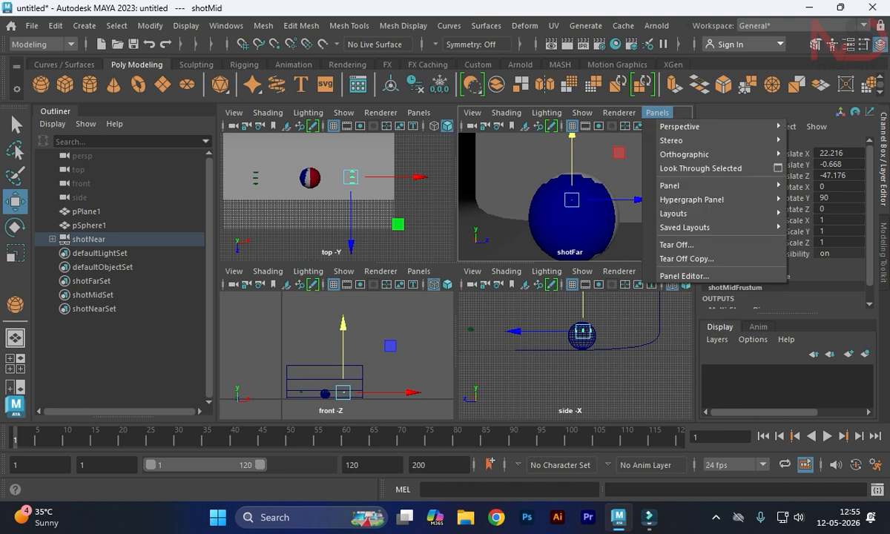
mouse_move(712, 140)
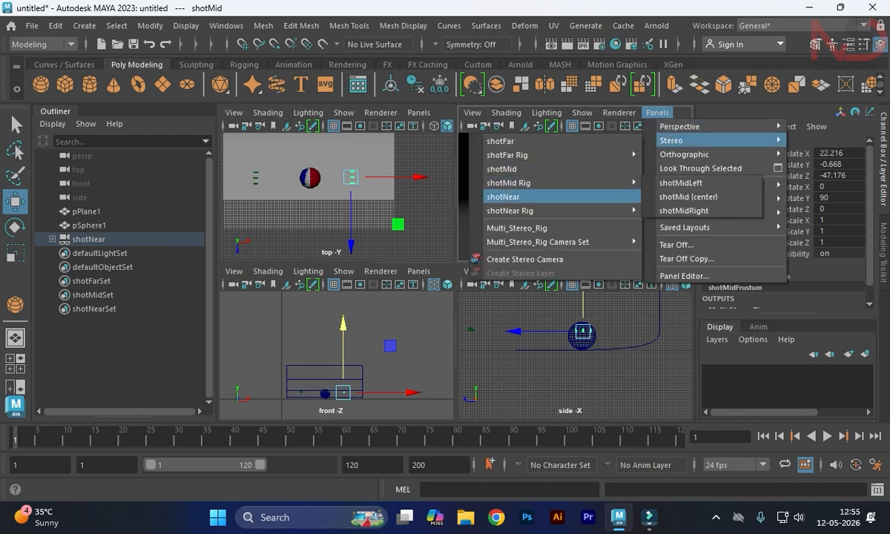
mouse_move(519, 155)
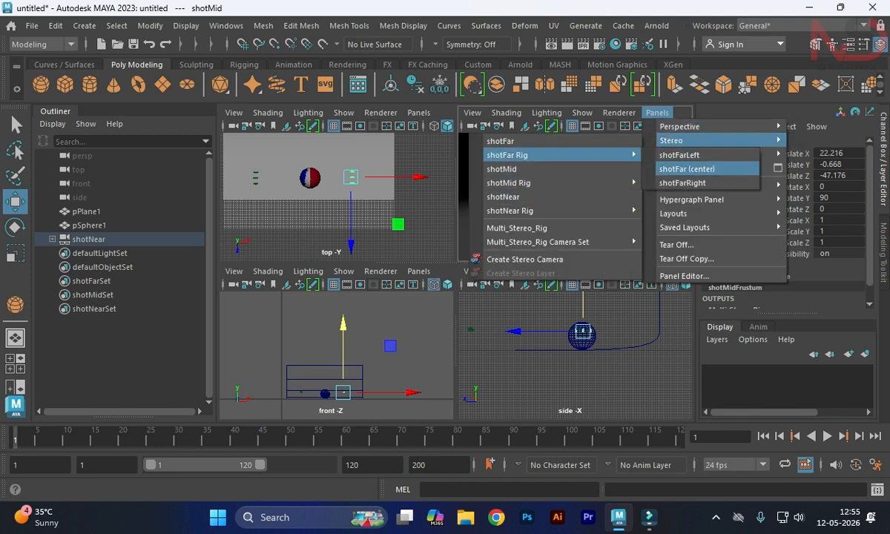
click(708, 155)
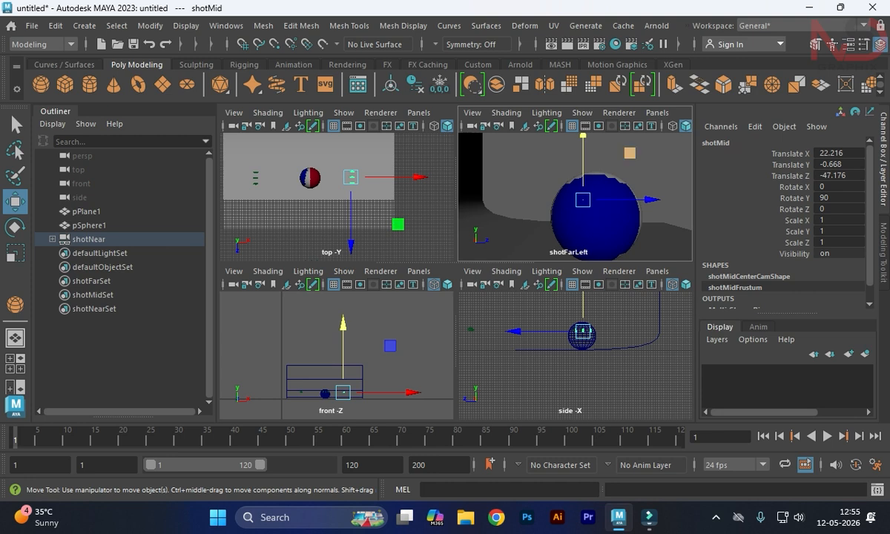
Step: Switch the shotFarLeft view to the shotFarRight camera of the same rig
click(657, 112)
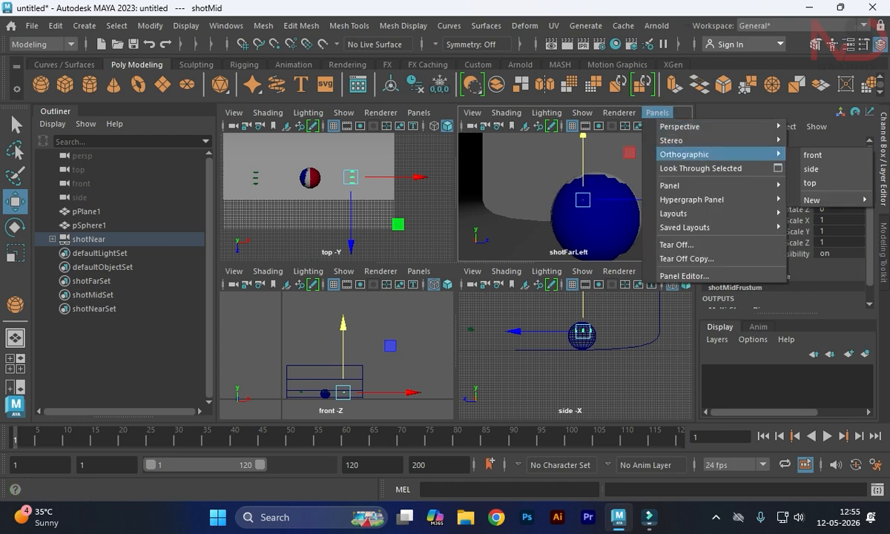
mouse_move(689, 140)
mouse_move(519, 154)
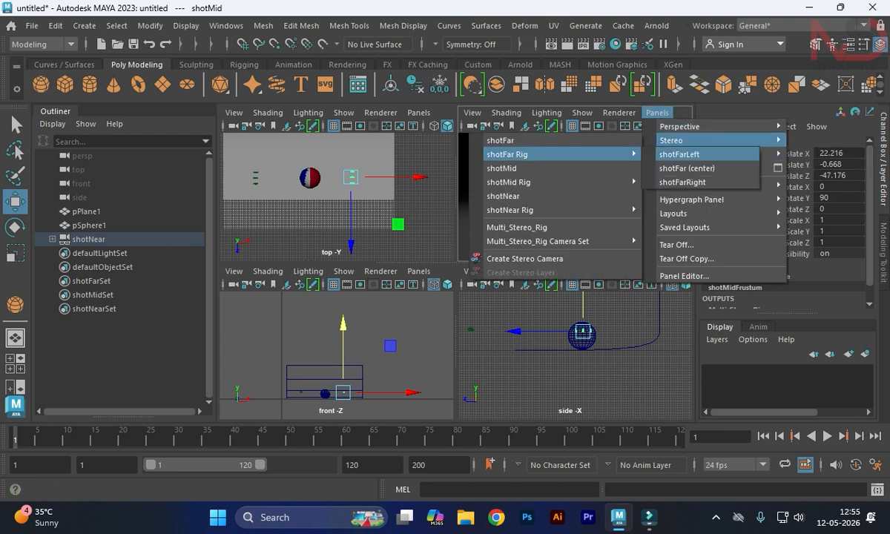
click(660, 170)
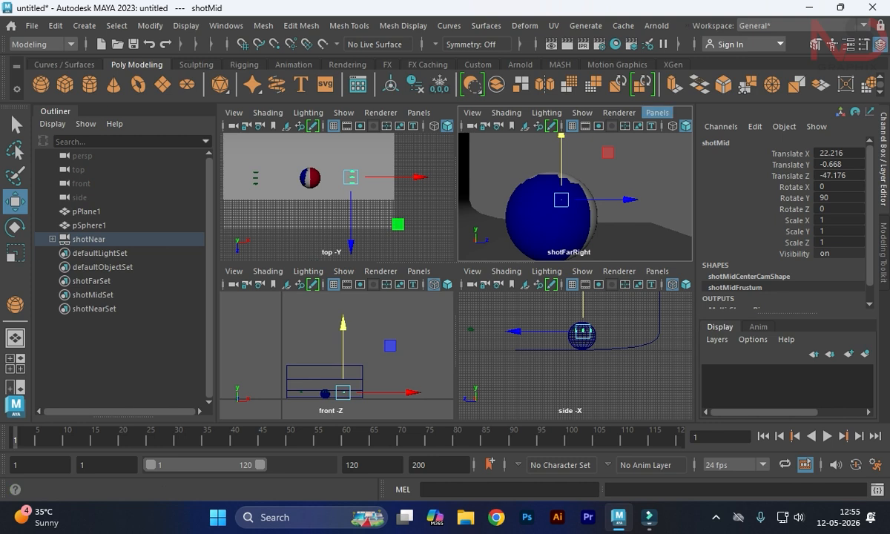
Step: Switch the shotFarRight view to the shotMid (center) camera of the shotMid rig
click(657, 112)
mouse_move(712, 141)
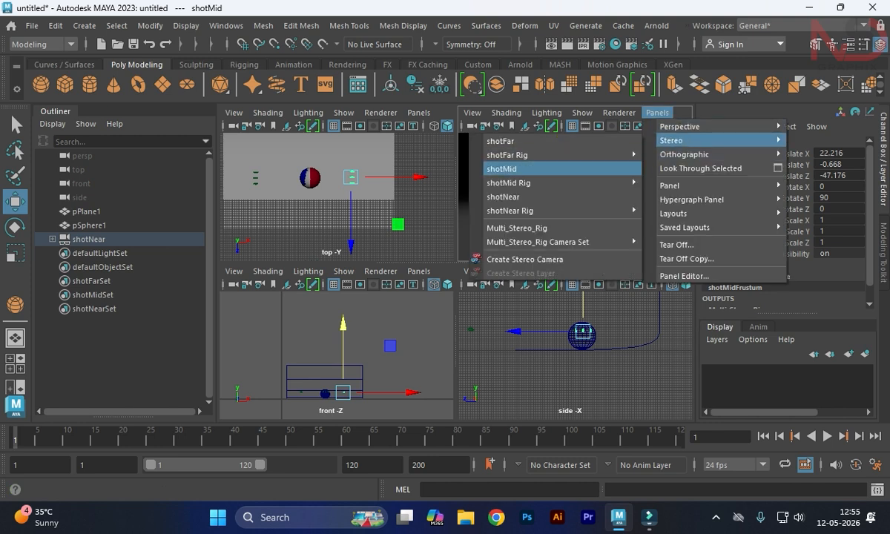
mouse_move(519, 211)
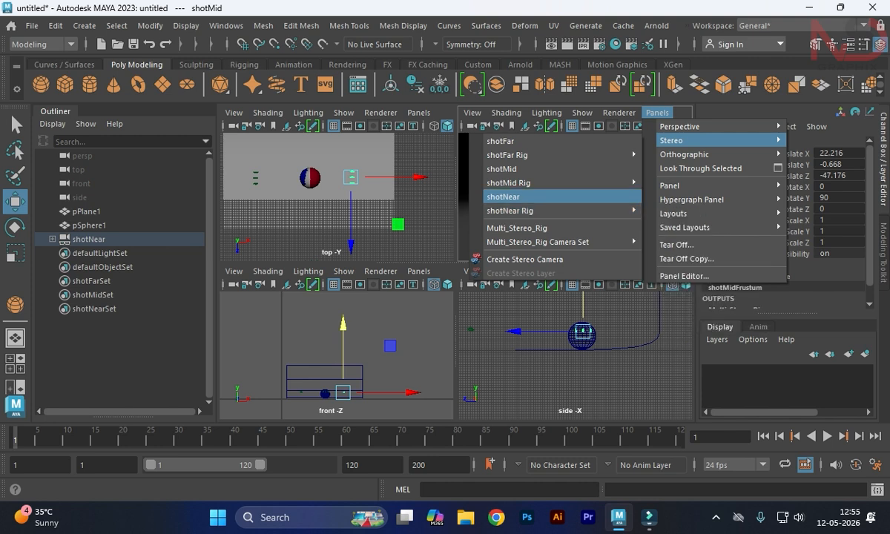
mouse_move(519, 182)
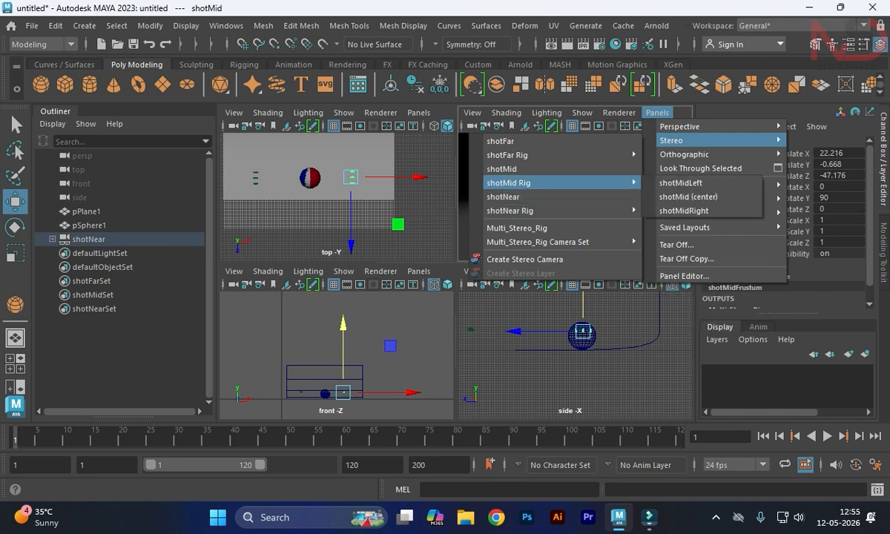
click(688, 196)
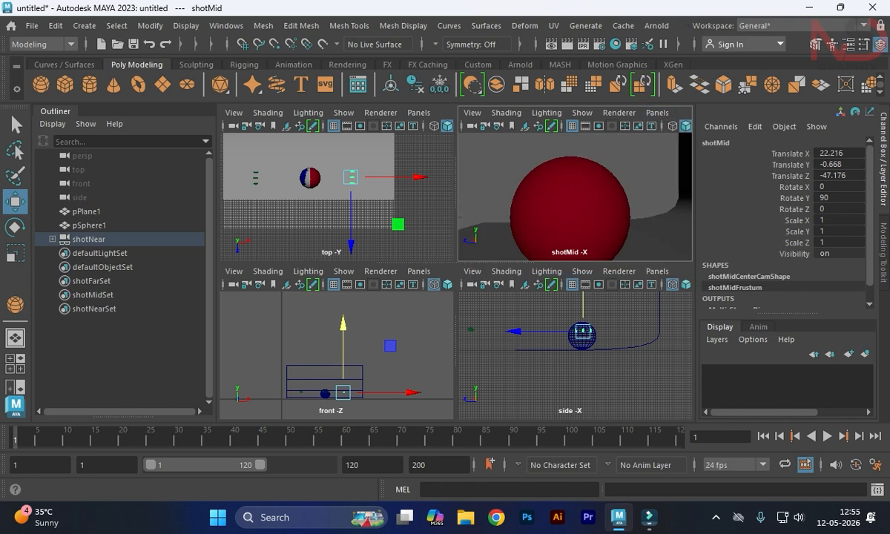
click(657, 113)
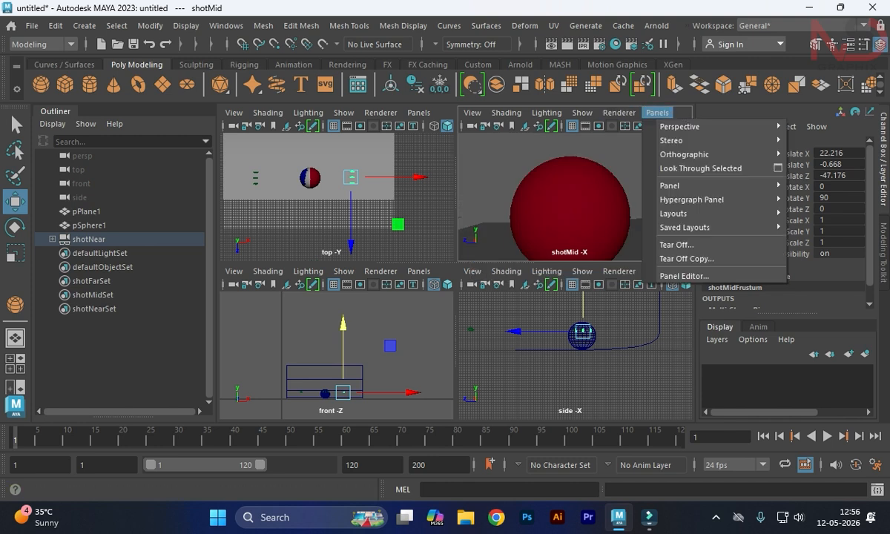
mouse_move(671, 140)
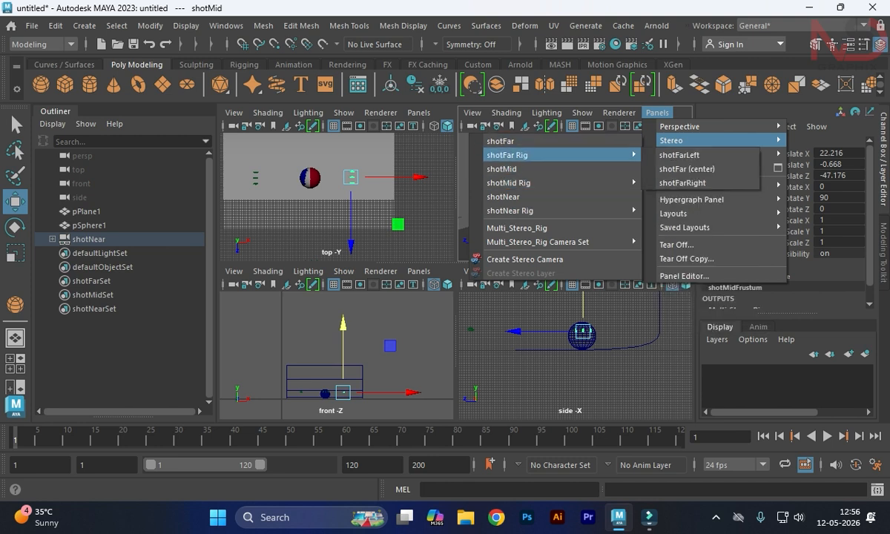
click(523, 169)
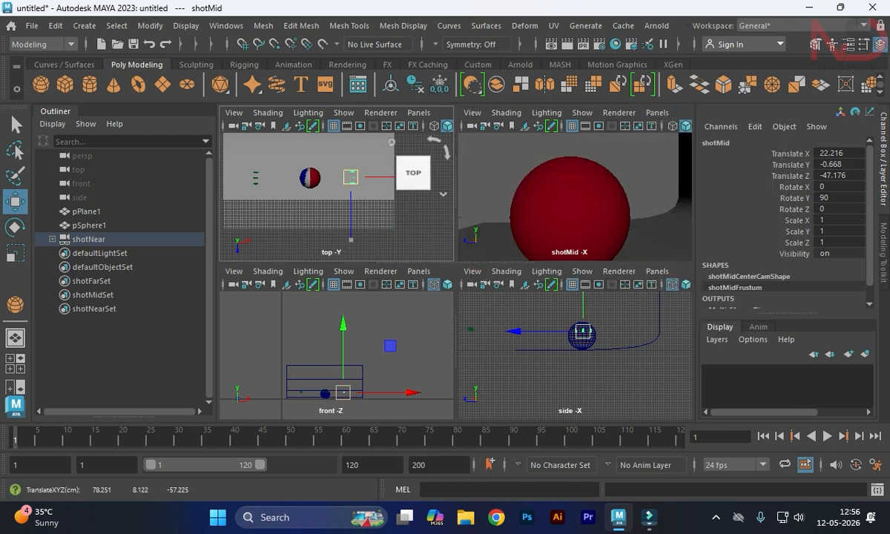
Step: Clear the camera selection and switch the shotMid view to the shotNear (center) camera of the shotNear rig
click(256, 178)
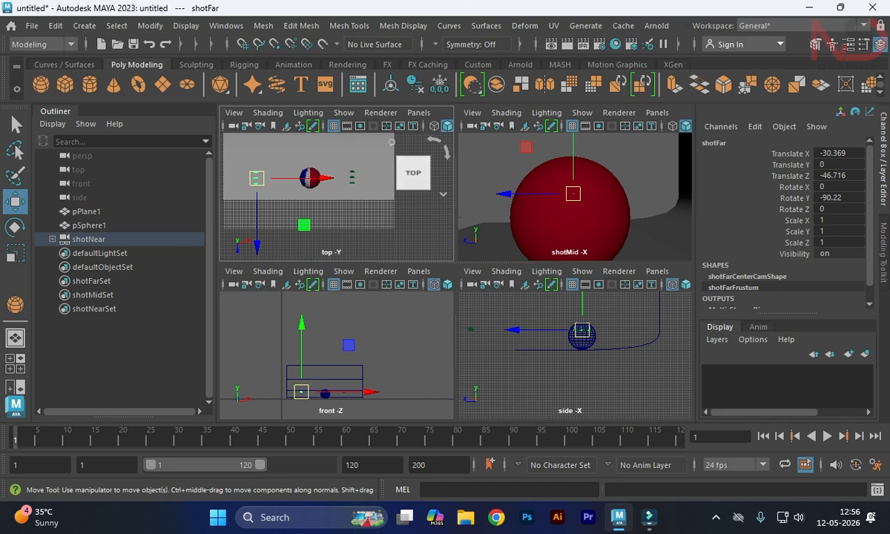
click(356, 222)
scroll(336, 196, down, 3)
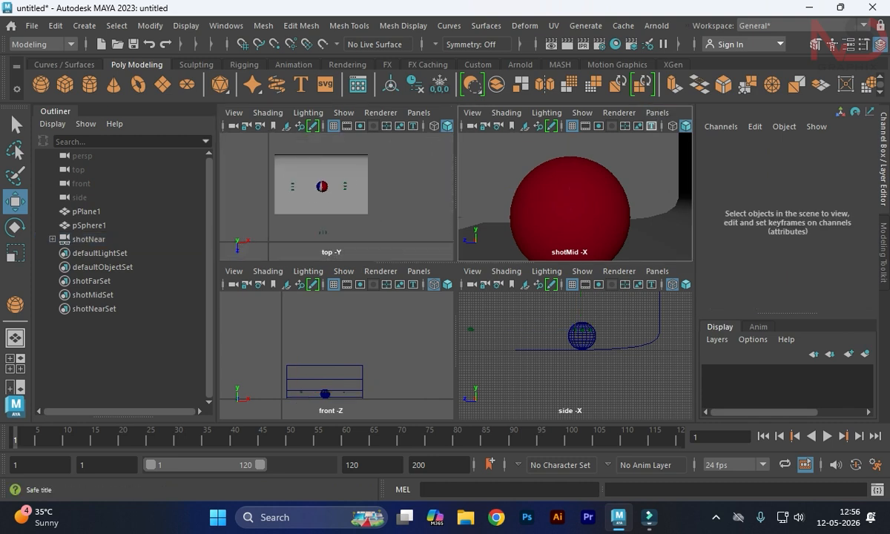
click(657, 113)
mouse_move(671, 140)
mouse_move(519, 211)
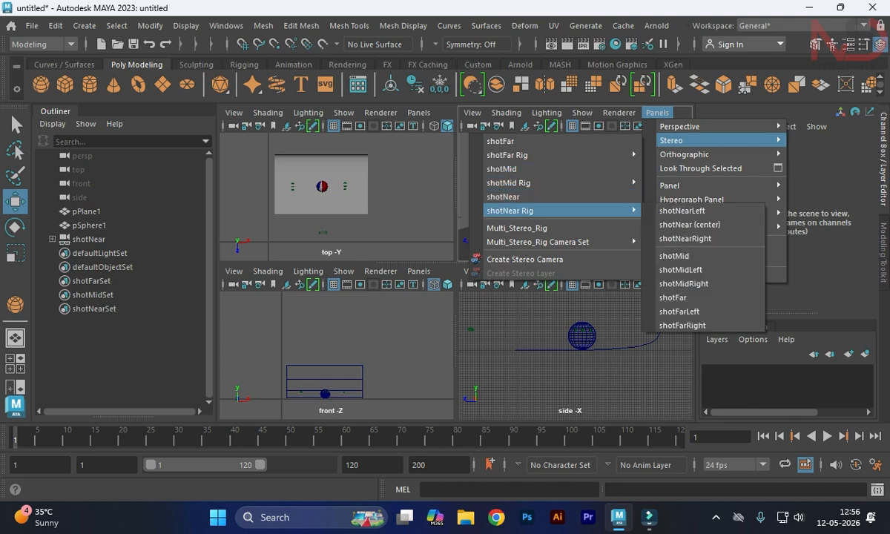
click(684, 224)
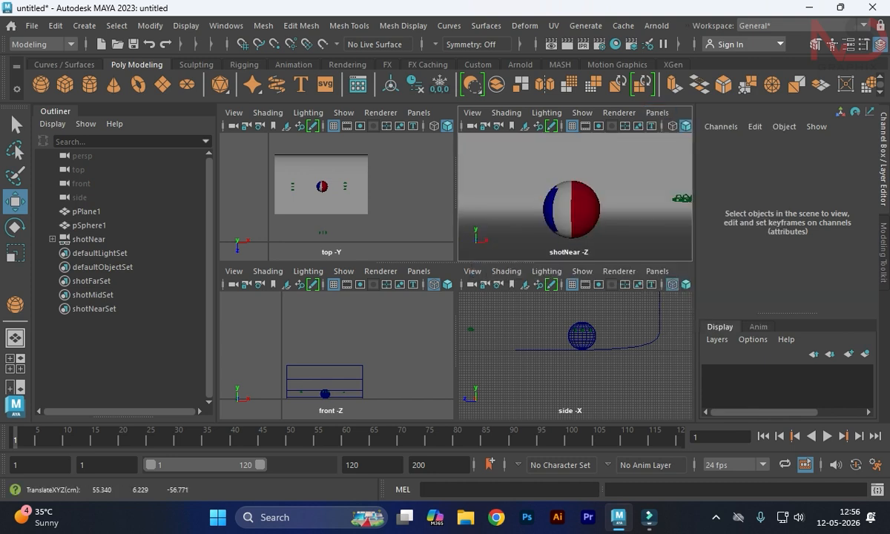
Step: Select the shotNear rig's cameras in the top view and switch the shotNear view to the shotNearLeft camera
drag(362, 236, 304, 224)
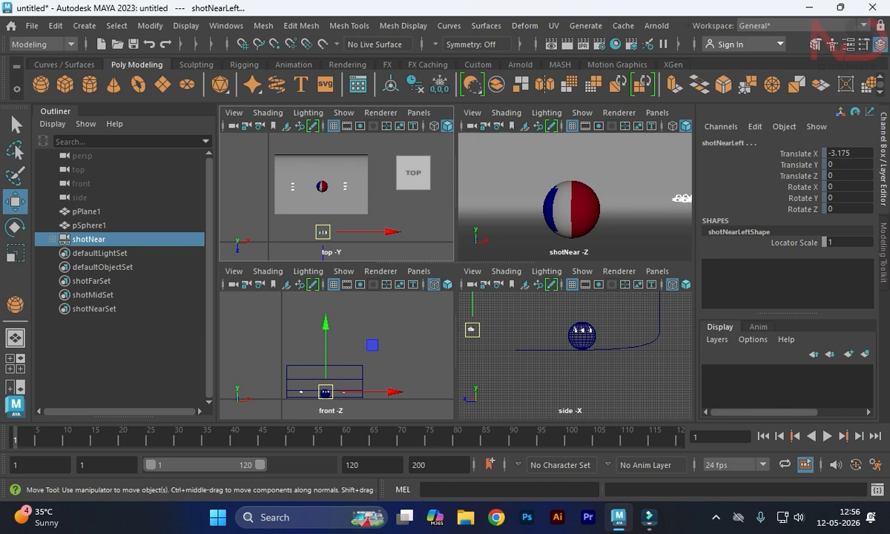
click(657, 113)
mouse_move(674, 140)
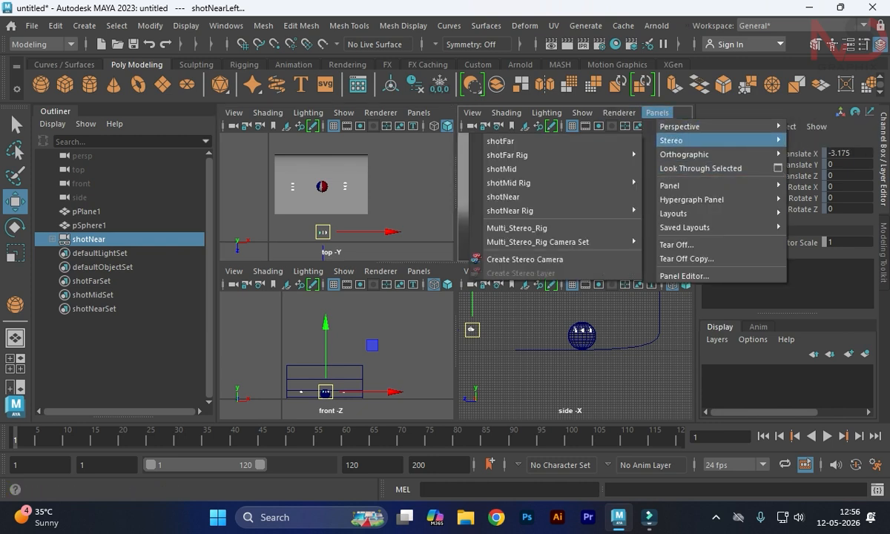
mouse_move(519, 210)
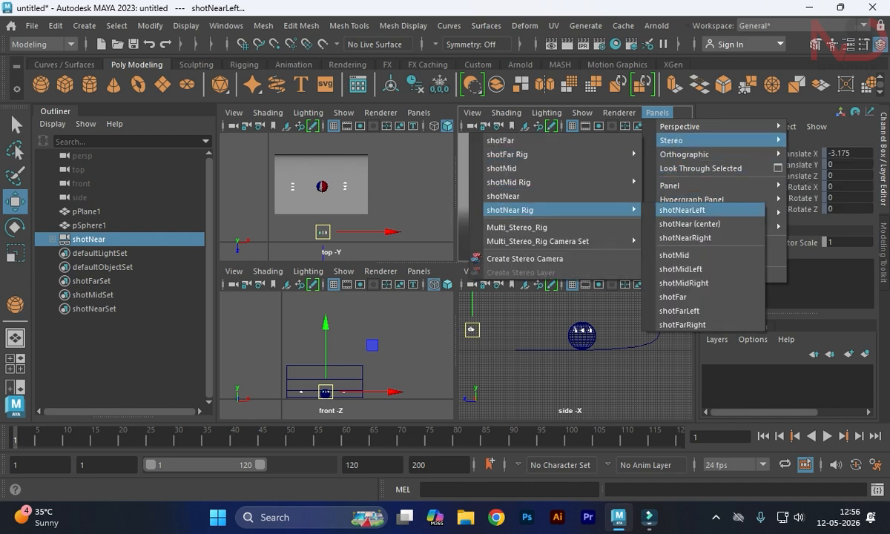
click(683, 210)
Step: Switch the shotNearLeft view to the shotNearRight camera of the same rig
click(657, 112)
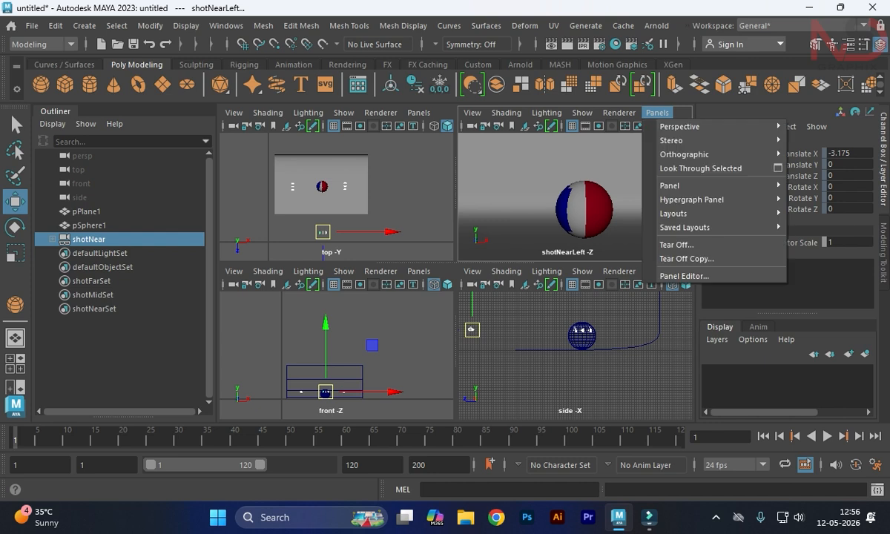
mouse_move(519, 210)
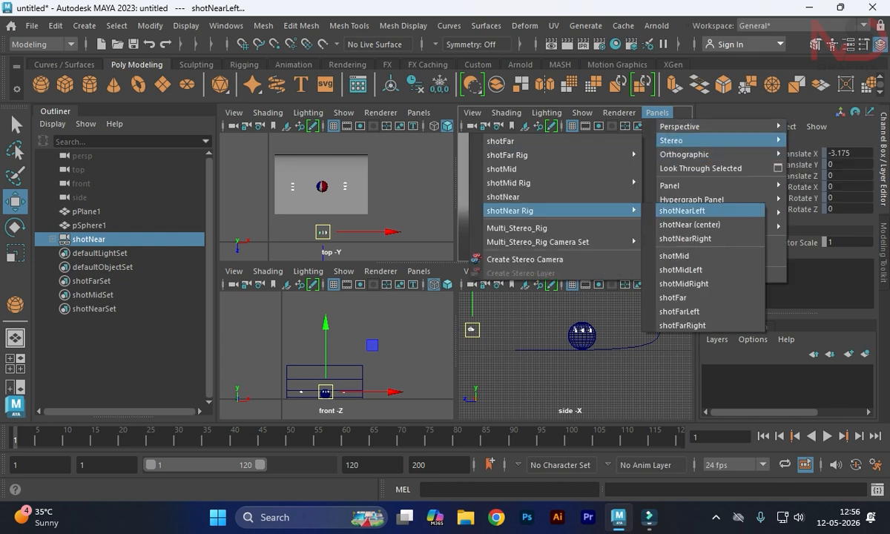
click(685, 238)
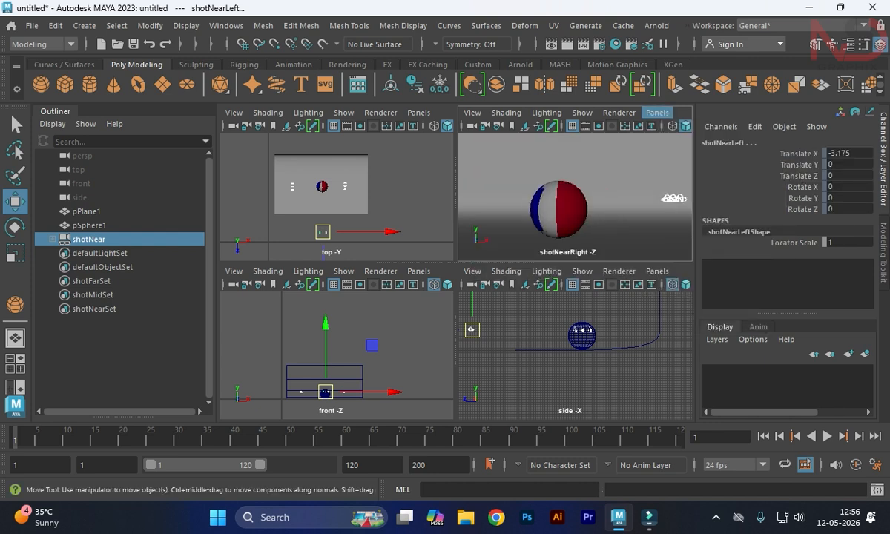
Step: Switch the shotNearRight view to the shotFar camera listed under the shotNear rig
click(657, 112)
mouse_move(671, 140)
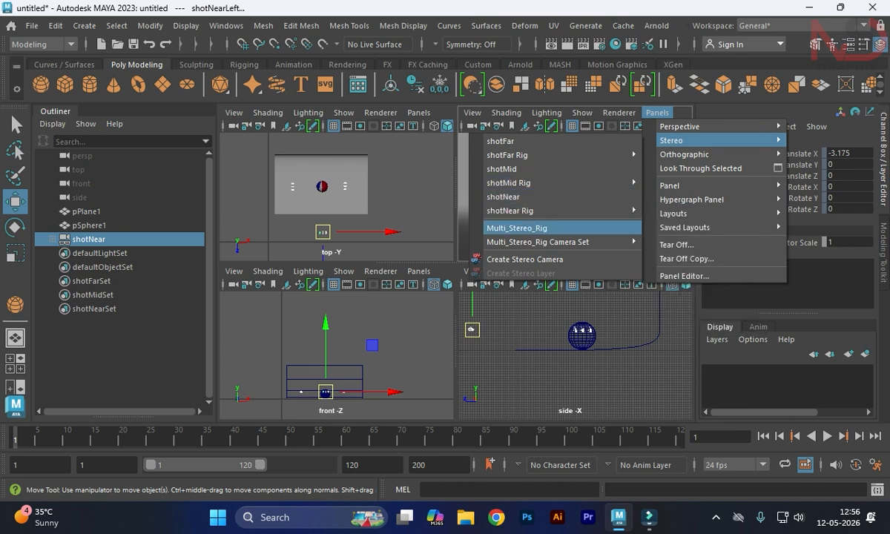
mouse_move(519, 210)
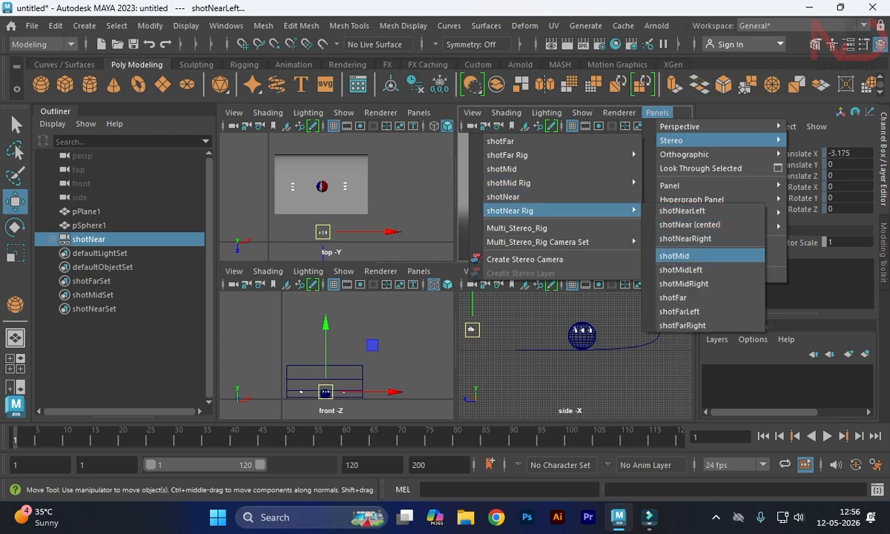
click(682, 297)
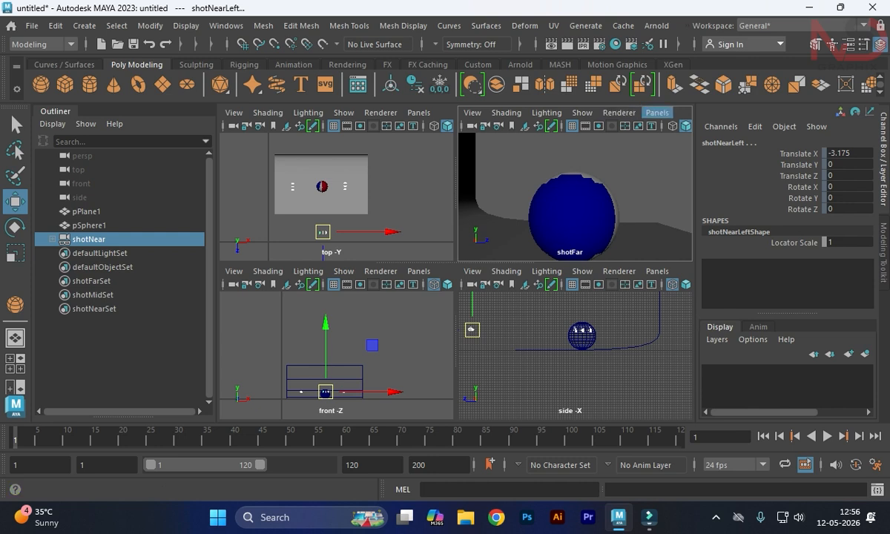
Step: Switch the shotFar view to the shotMid camera listed under the shotNear rig
click(656, 112)
mouse_move(712, 140)
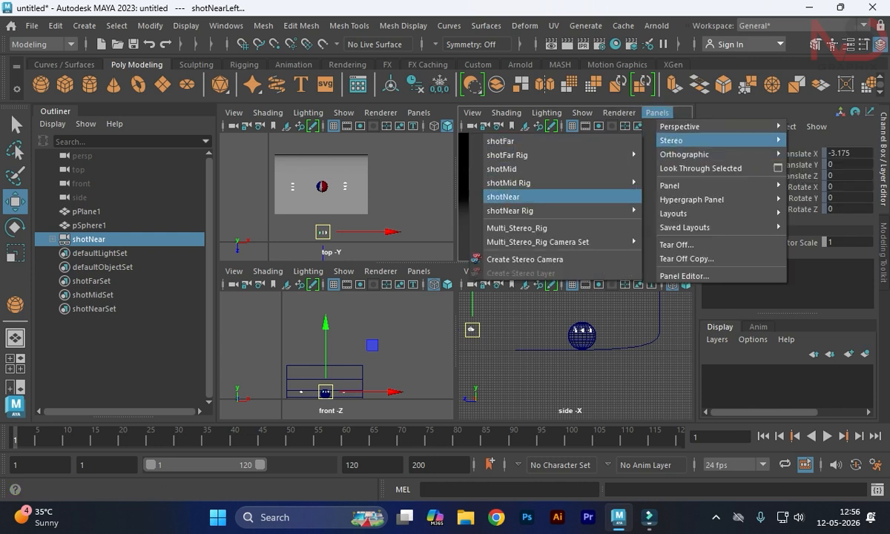
mouse_move(519, 211)
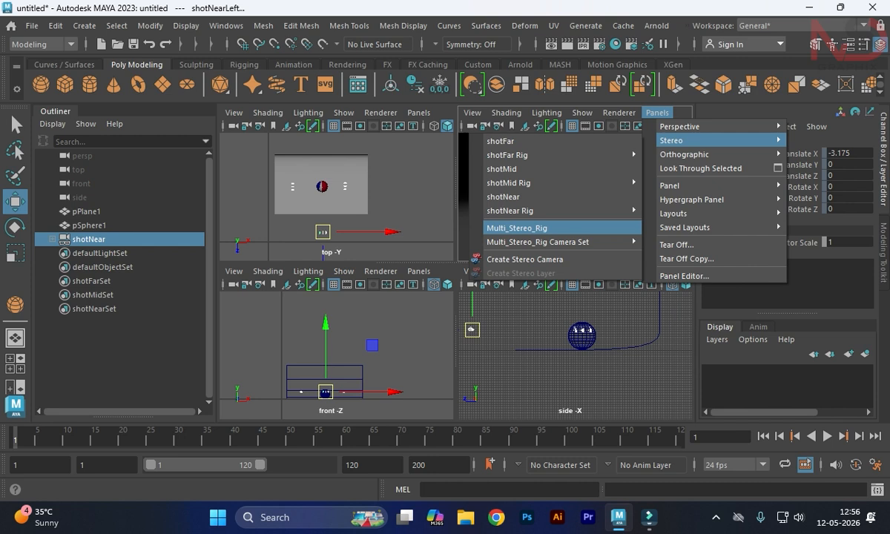
mouse_move(519, 182)
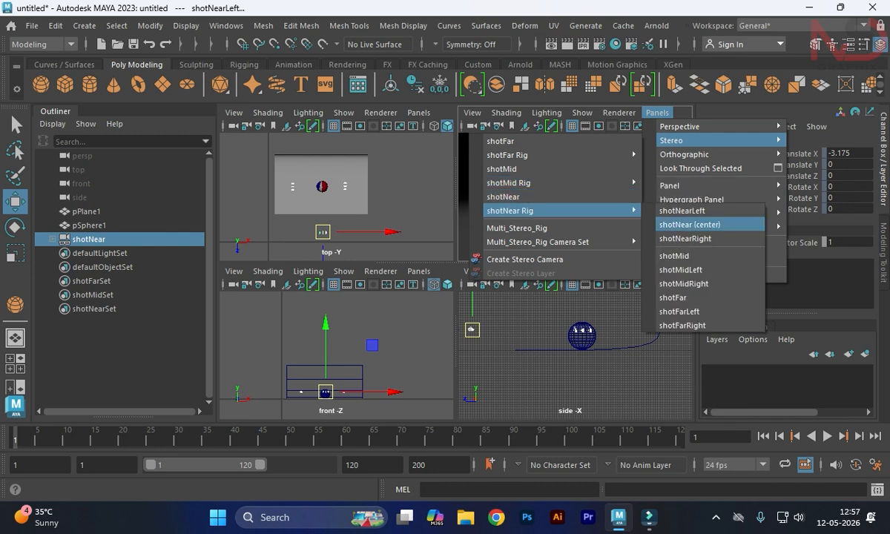
click(674, 256)
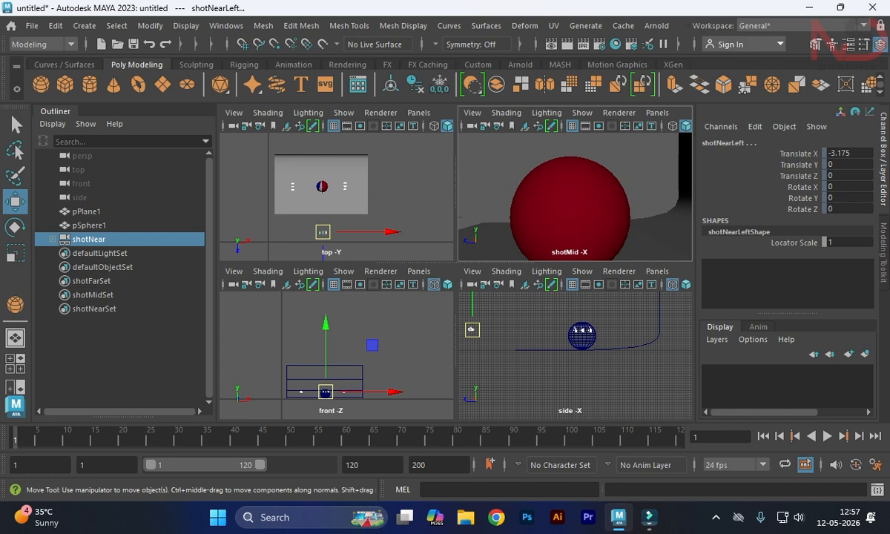
Step: Switch the shotMid view to the shotMidLeft camera listed under the shotNear rig
click(657, 112)
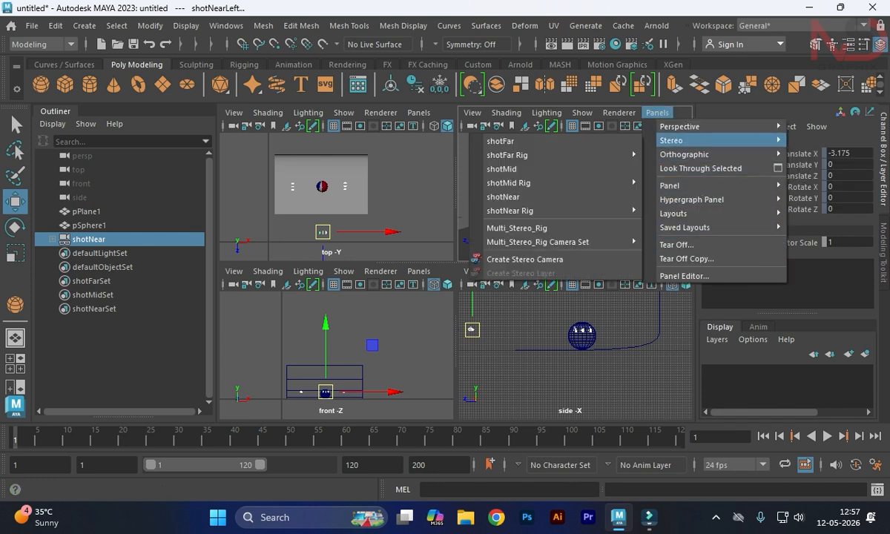
mouse_move(534, 211)
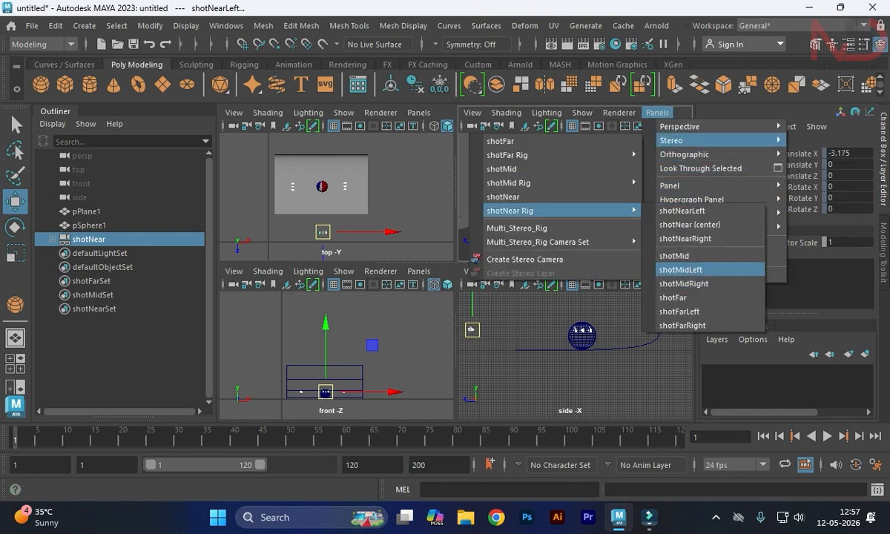
click(711, 270)
Step: Switch the shotMidLeft view to the shotFar camera listed under the shotNear rig
click(657, 112)
mouse_move(671, 185)
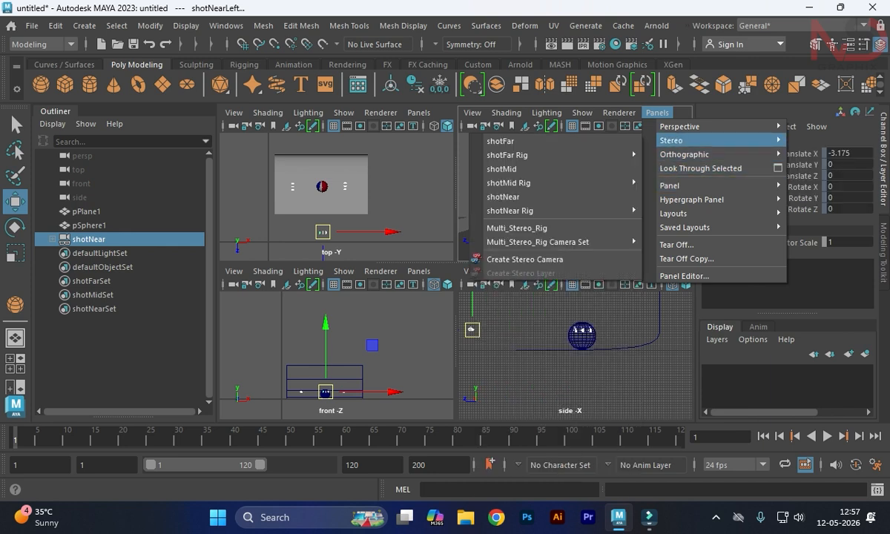
mouse_move(534, 210)
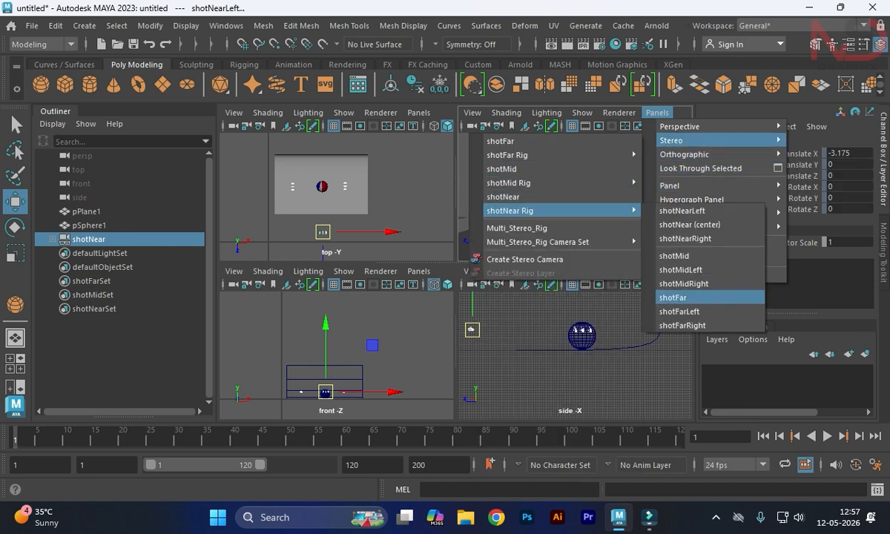
click(710, 296)
Step: Browse the stereo rig camera lists, set the view to the shotFar rig's shotFar (center) camera, and clear the selection
click(657, 112)
mouse_move(712, 154)
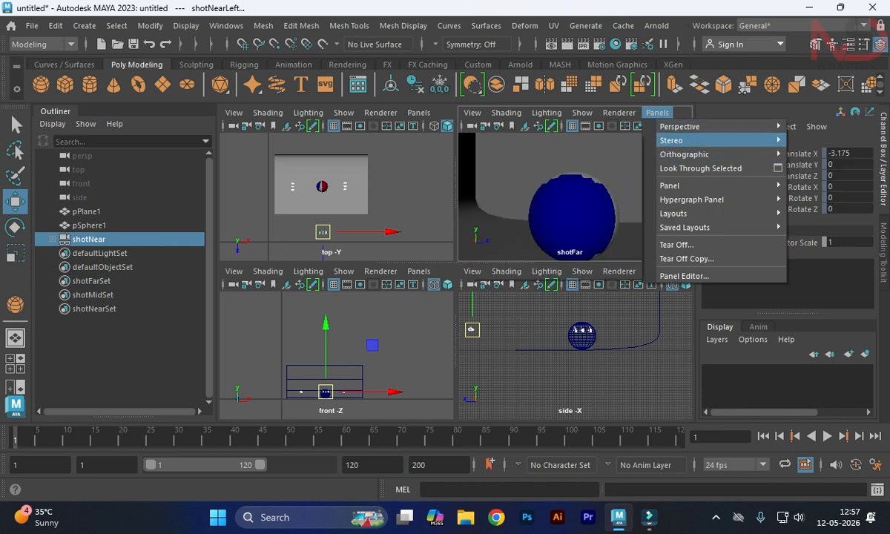
mouse_move(548, 241)
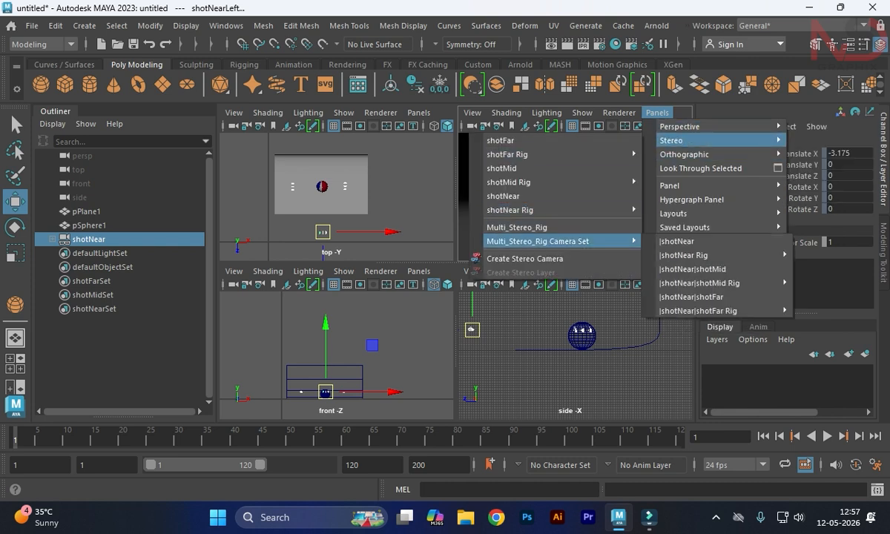
mouse_move(519, 210)
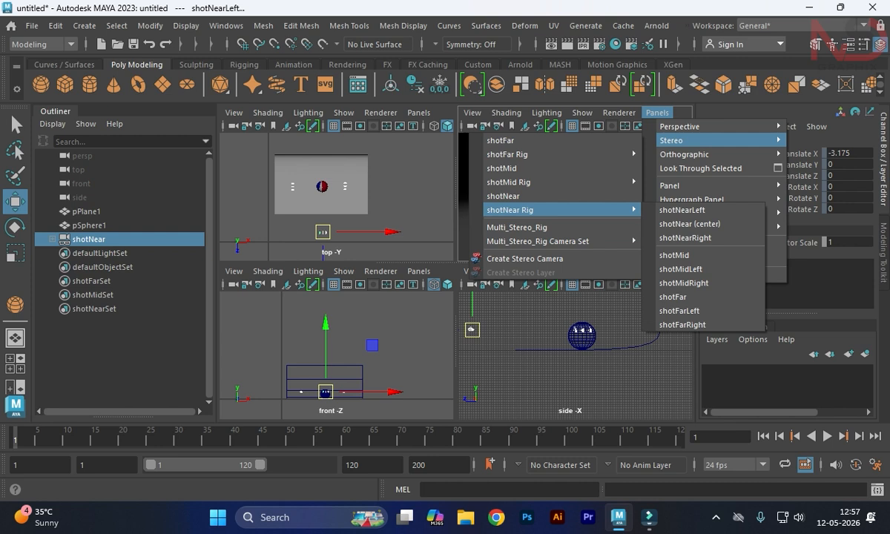
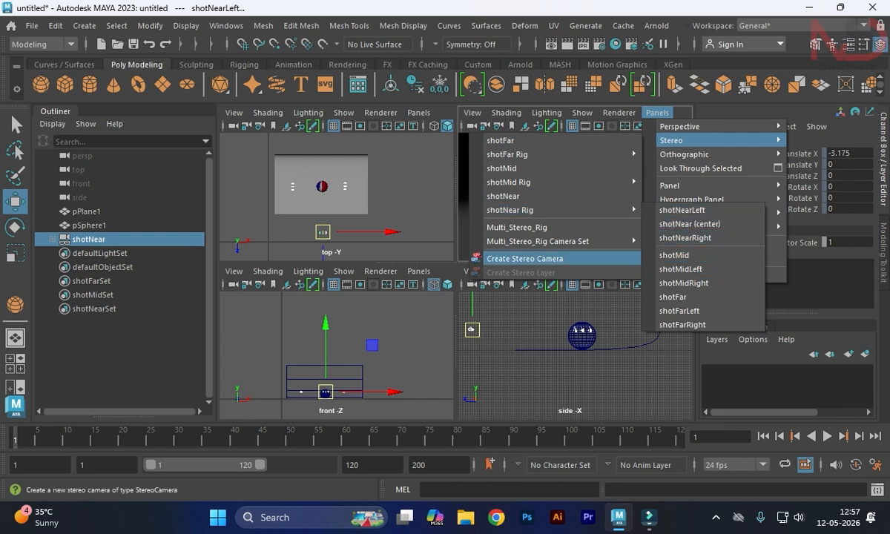
click(299, 228)
drag(298, 229, 349, 243)
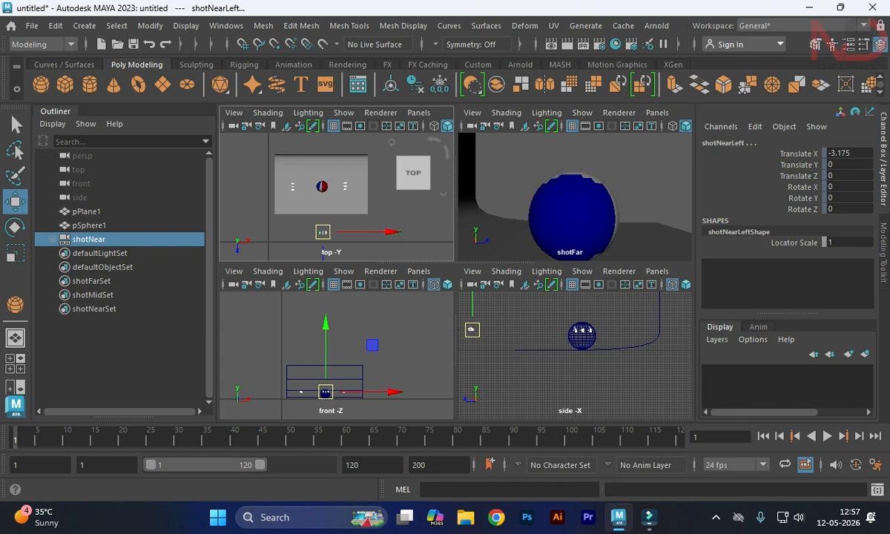
click(657, 112)
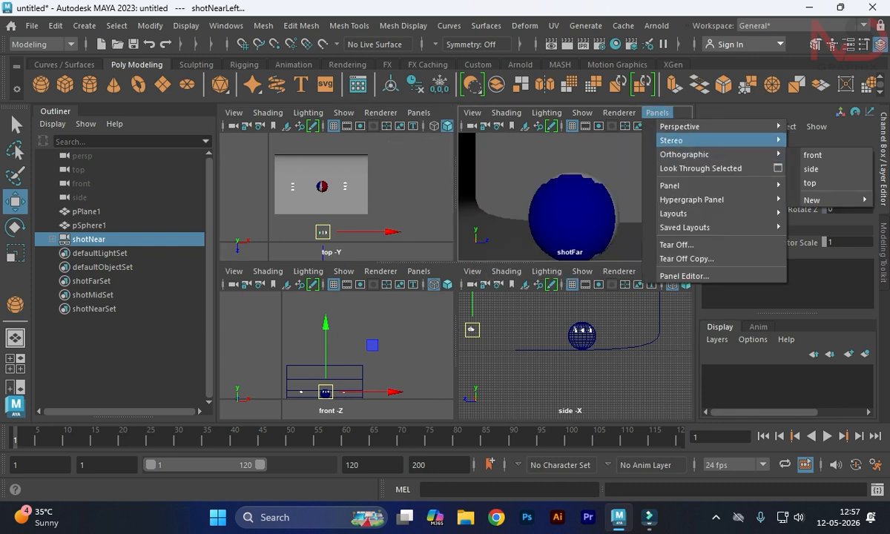
mouse_move(562, 154)
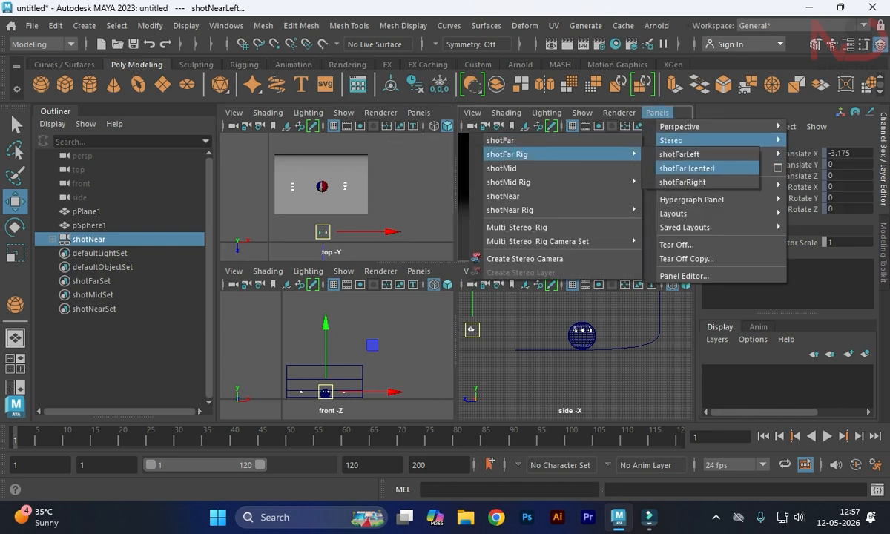
click(697, 168)
key(alt+d)
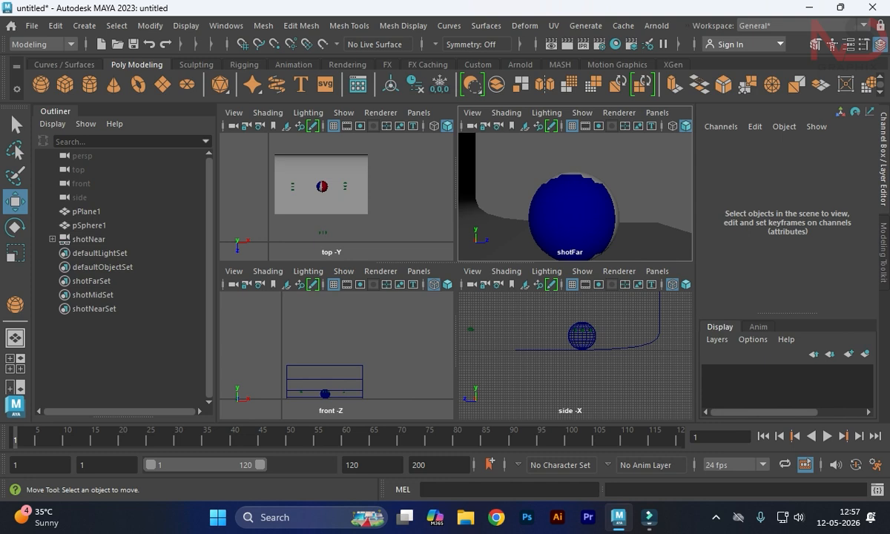
Step: Switch the shotFar view to the persp camera and maximize it to a single view
click(657, 112)
mouse_move(712, 140)
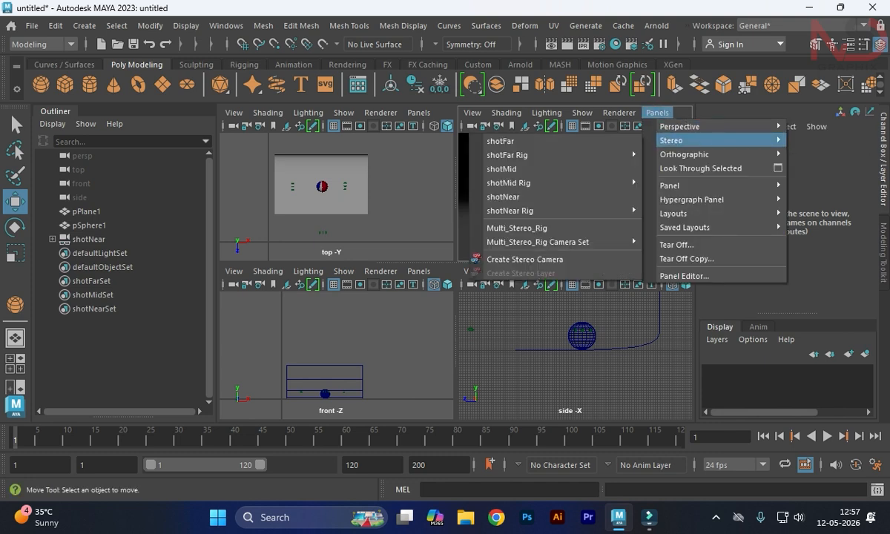
mouse_move(697, 213)
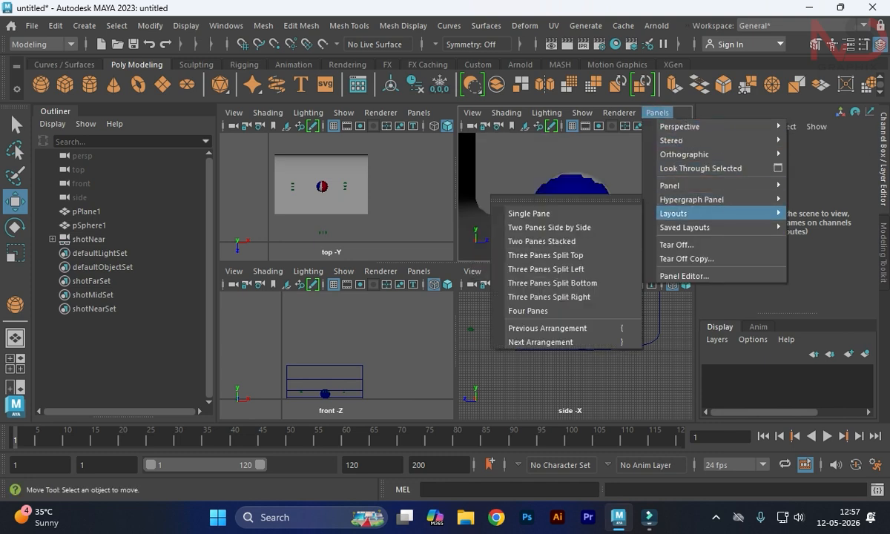
click(638, 125)
click(657, 112)
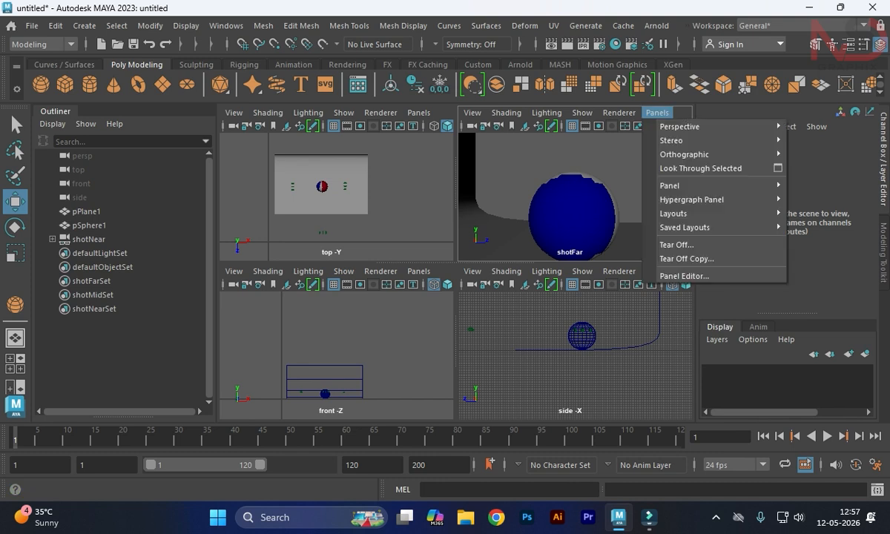
mouse_move(712, 126)
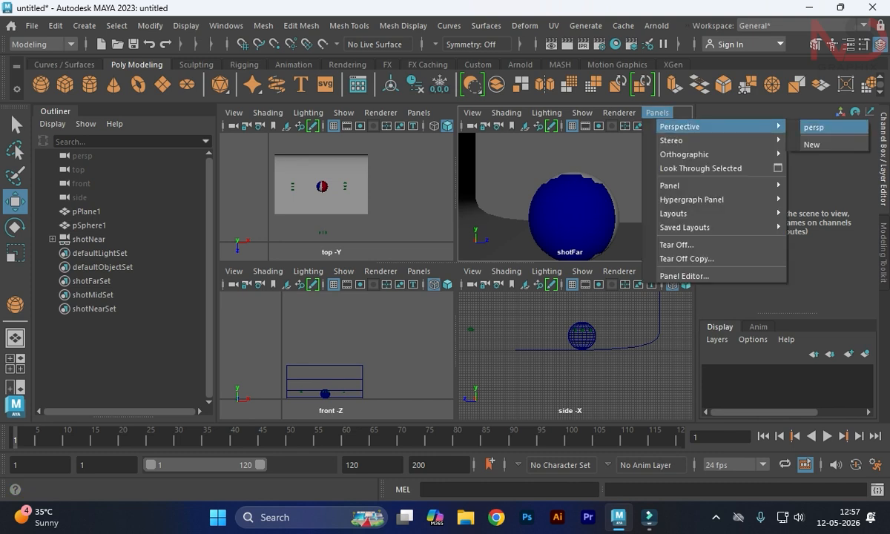
click(801, 127)
key(space)
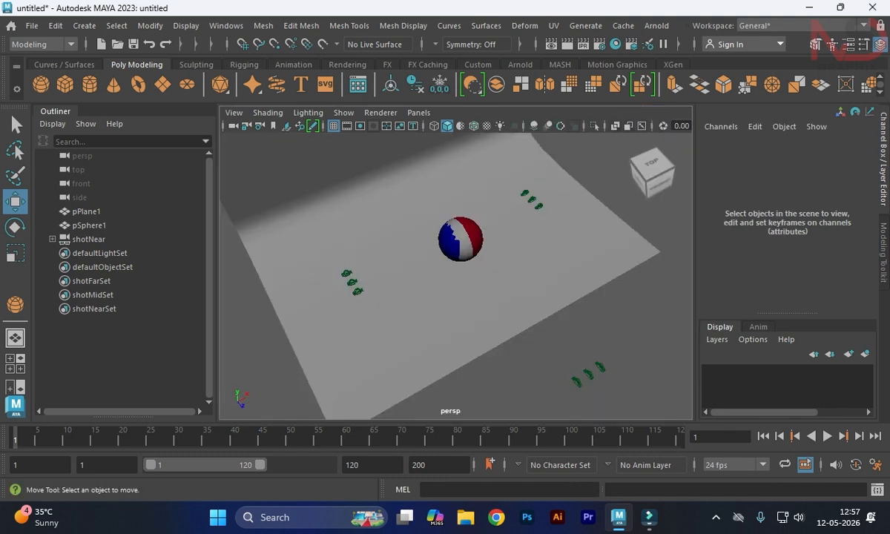
Step: Select the shotNear rig's cameras in the persp view and open the shotNearLeft camera's attributes
alt+middle_drag(489, 297, 485, 249)
alt+drag(485, 250, 275, 259)
click(848, 44)
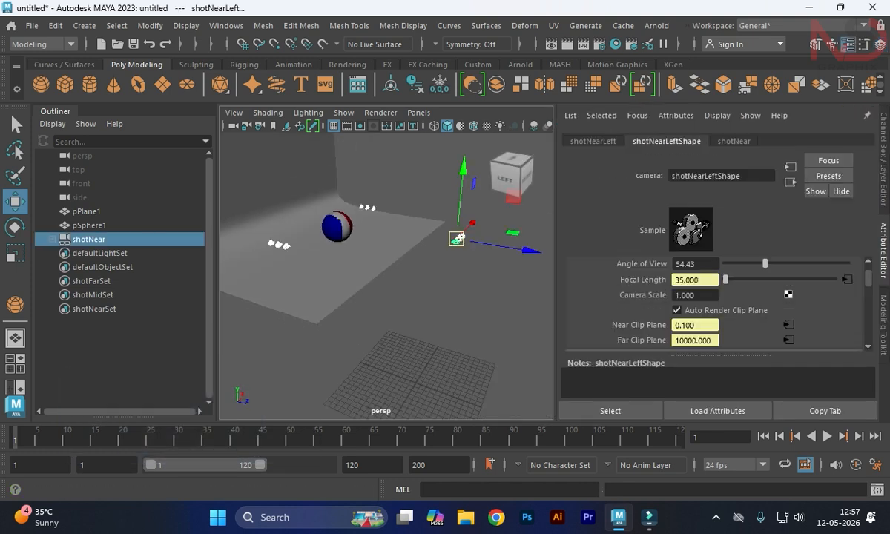
Step: Review the attributes of the shotNearLeftShape camera, the shotNearLeft transform, and the shotNear stereo rig transform
scroll(669, 297, down, 5)
scroll(712, 296, down, 2)
scroll(712, 297, up, 8)
click(733, 141)
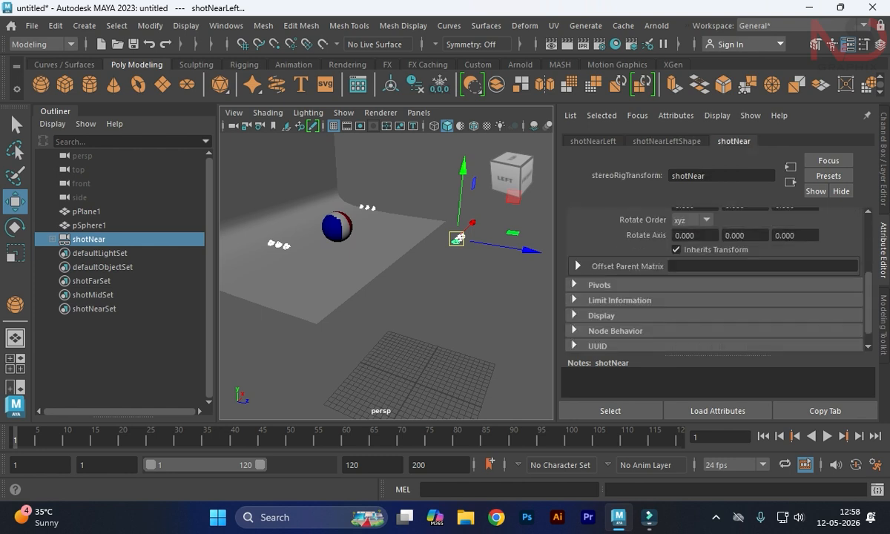
scroll(713, 279, up, 3)
click(591, 141)
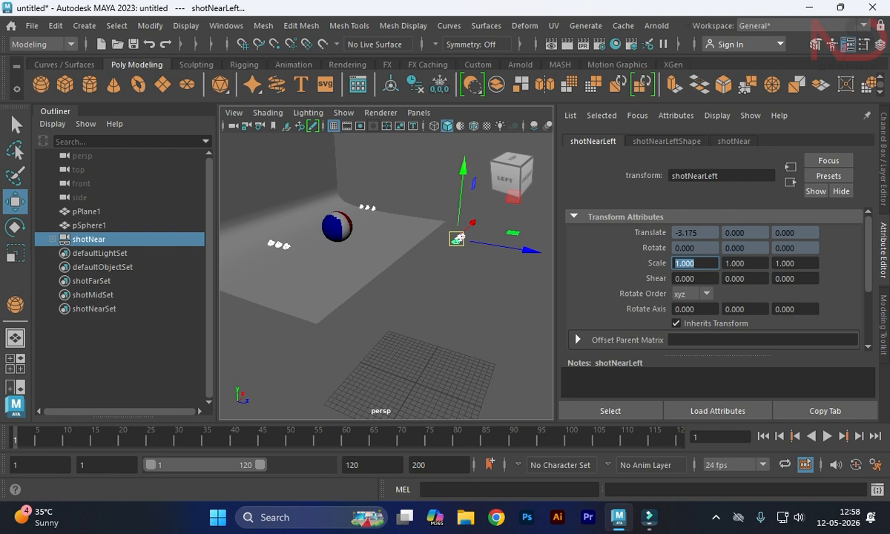
click(732, 140)
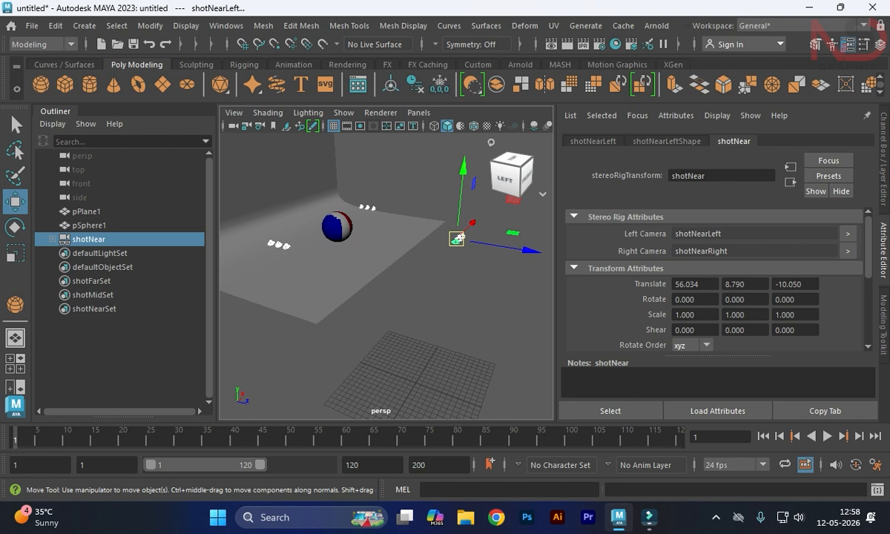
Step: Switch the persp view to the shotNear rig's shotNear (center) camera
click(419, 113)
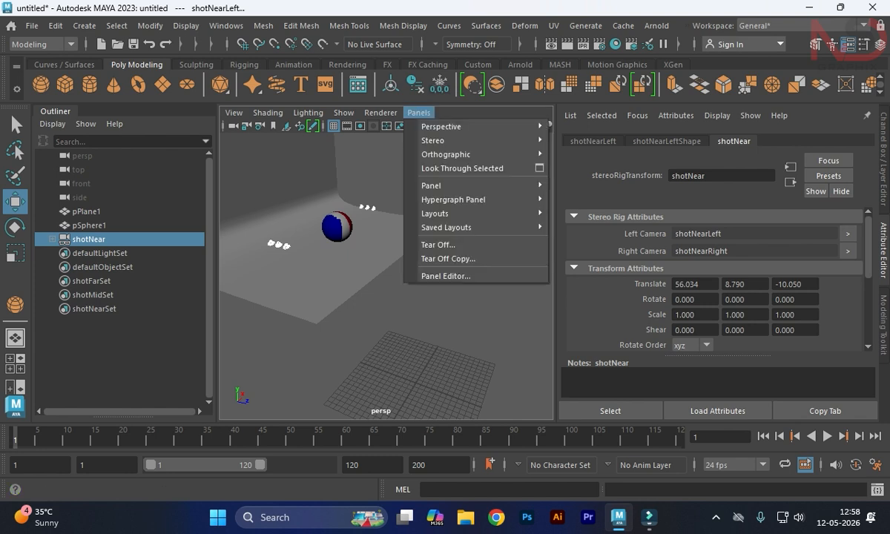
mouse_move(445, 127)
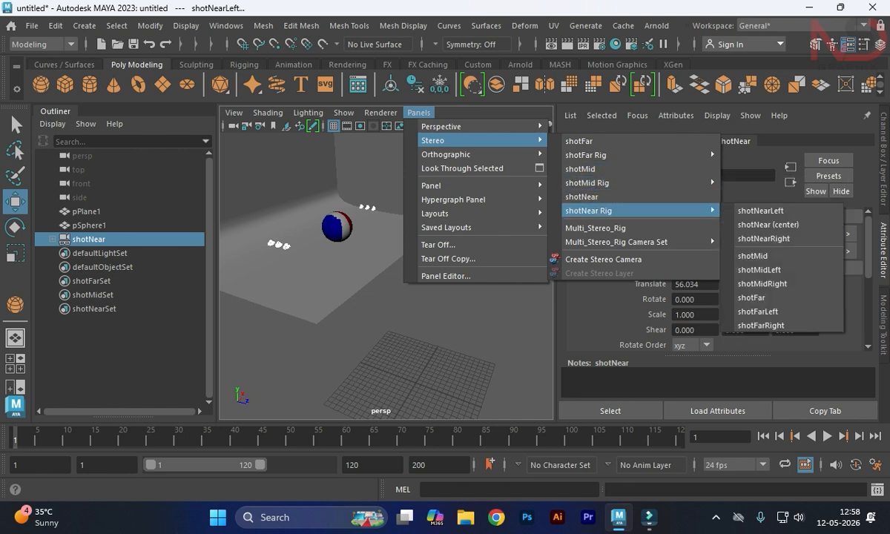
click(768, 224)
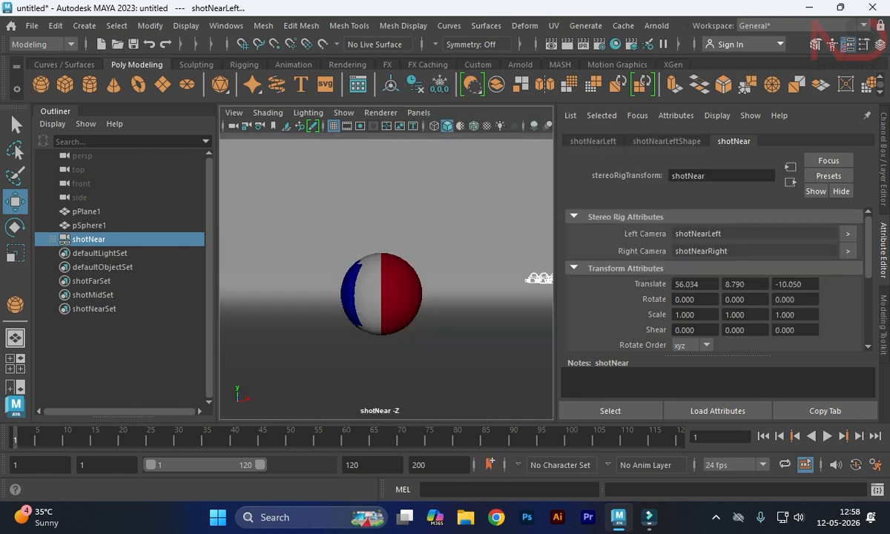
Step: Review the shotNear and shotNearLeft attributes, and adjust the shotNearLeftShape camera's Angle of View to 55.67
scroll(713, 282, down, 3)
scroll(714, 282, up, 3)
click(593, 141)
scroll(713, 281, down, 3)
click(665, 141)
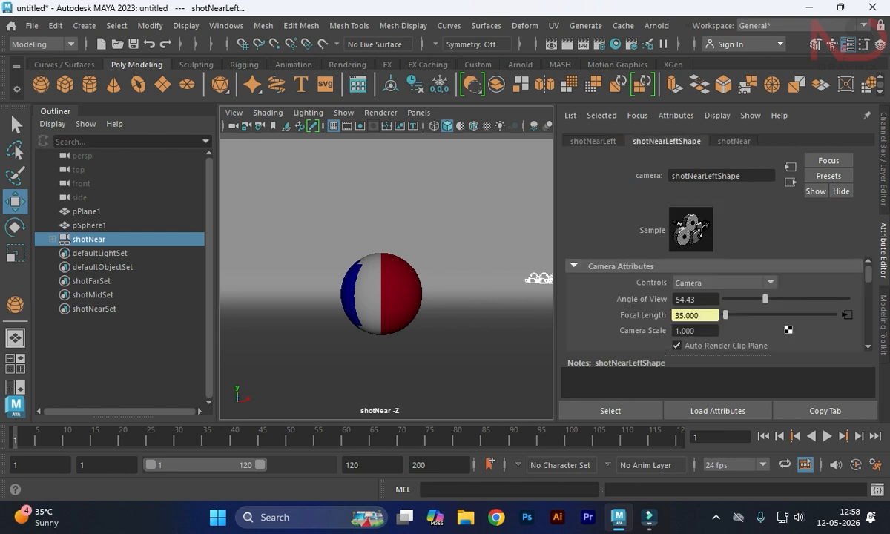
mouse_move(764, 299)
mouse_down()
mouse_move(749, 299)
mouse_move(765, 299)
mouse_up()
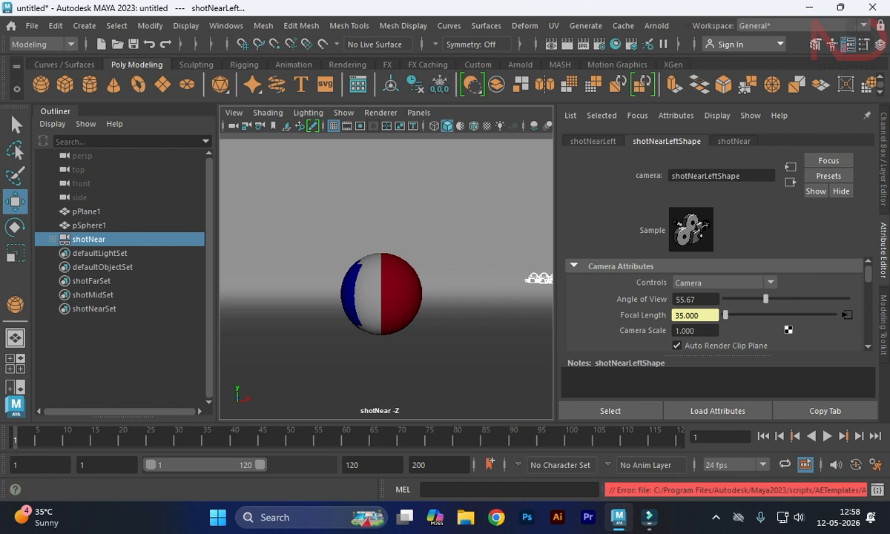
Step: Try the shotNear stereo view and replace it with the shotMid camera listed under the shotMid rig
click(419, 112)
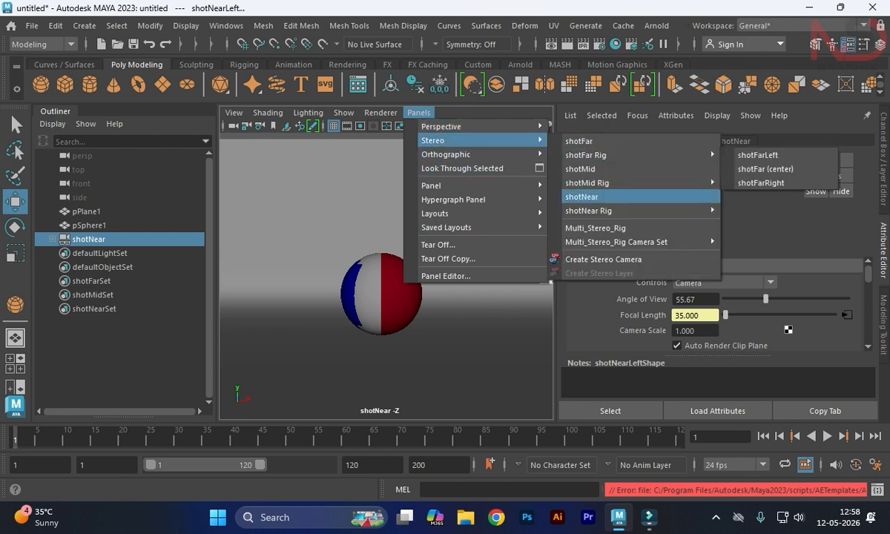
click(581, 197)
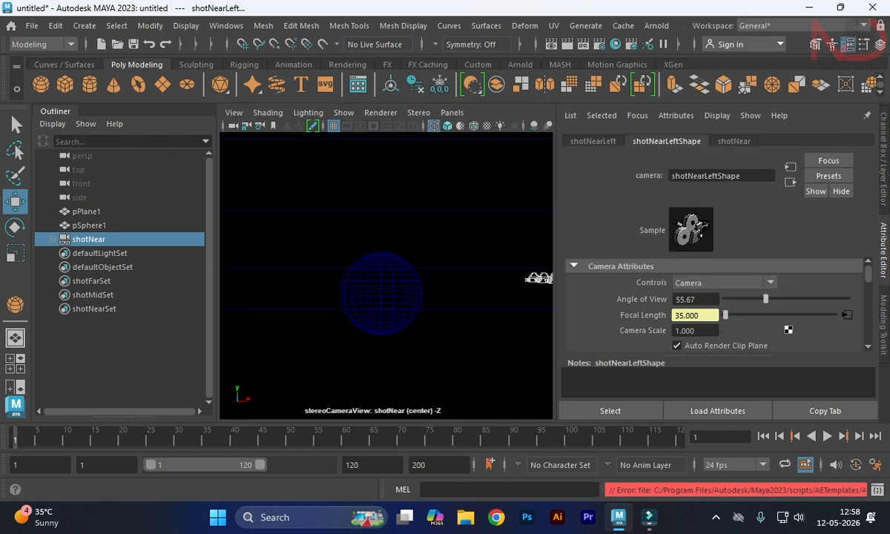
click(451, 112)
mouse_move(466, 140)
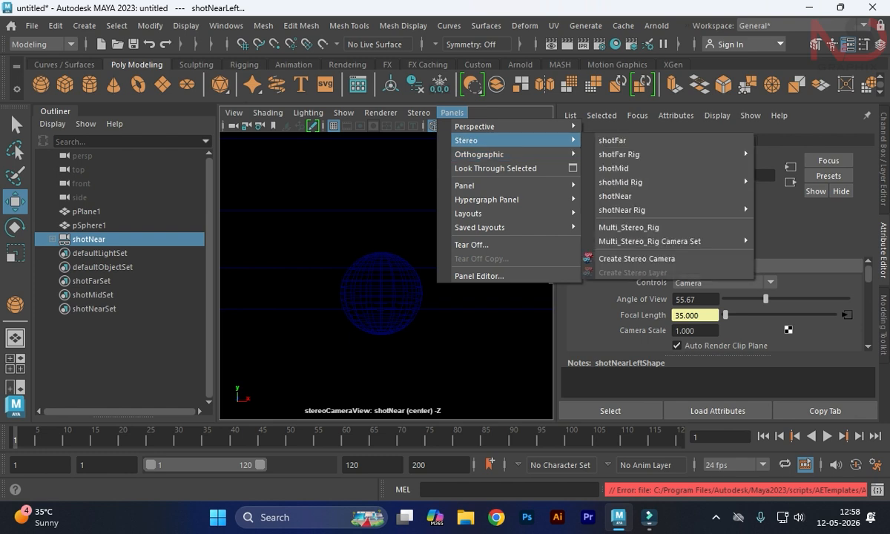
mouse_move(667, 181)
click(790, 179)
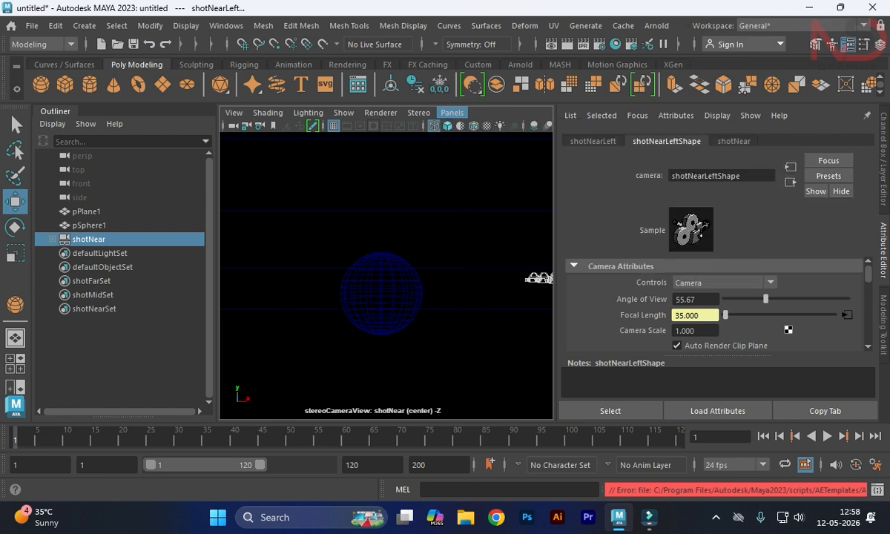
Step: Show the Modeling Toolkit and switch from the single shotMid view to the four-view layout
click(816, 44)
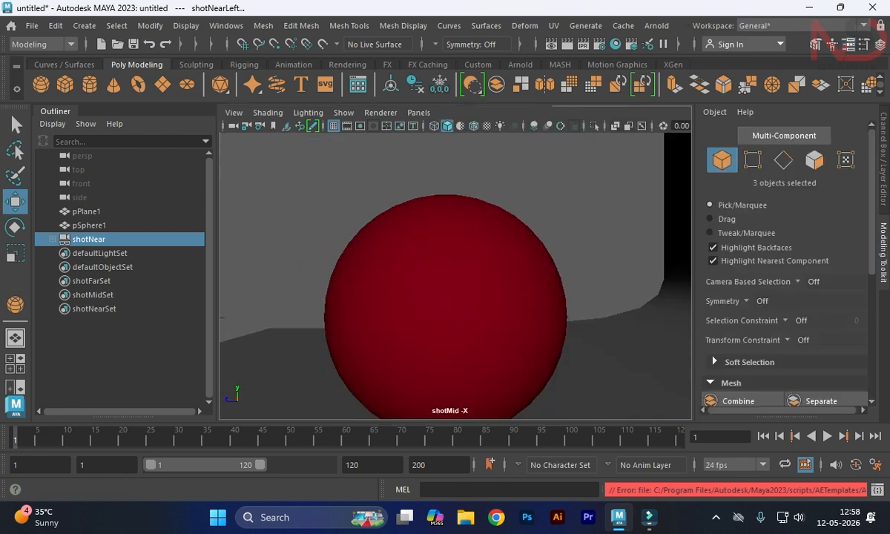
key(space)
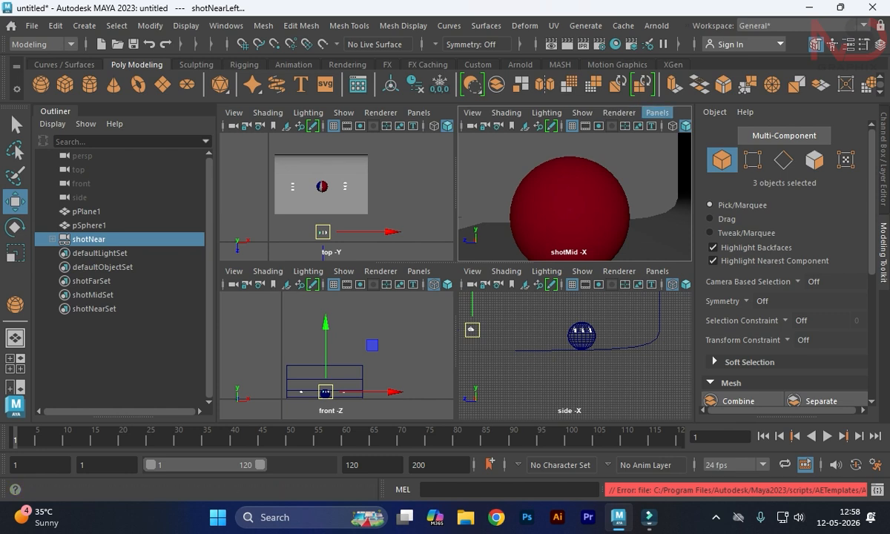
click(657, 112)
mouse_move(697, 141)
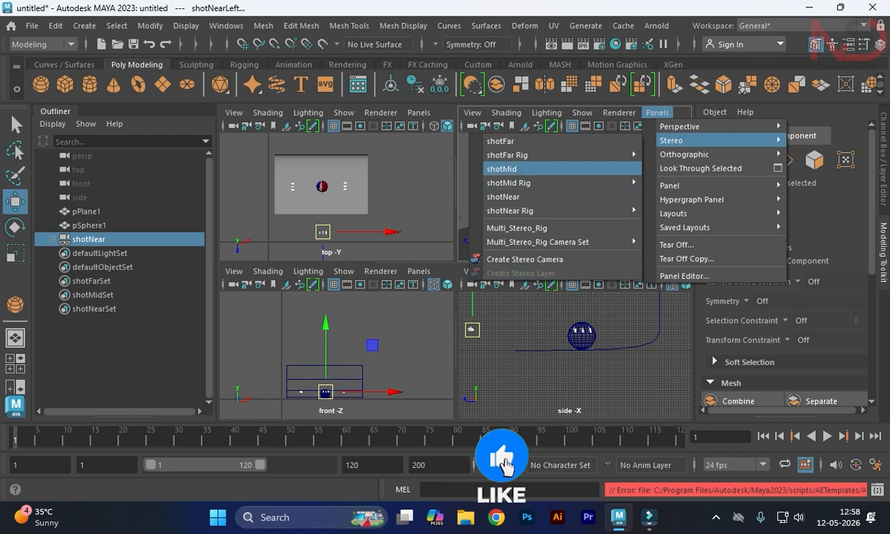
mouse_move(519, 210)
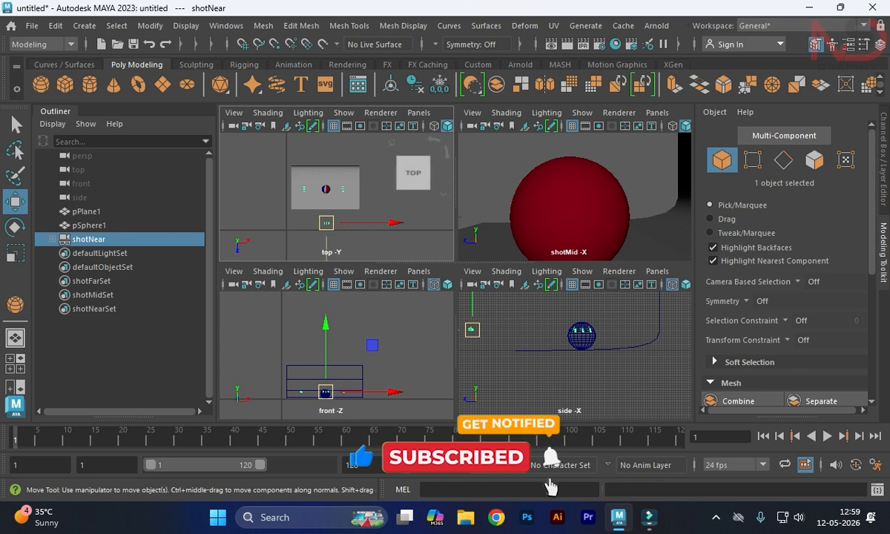
Step: Move the shotMid cameras along X away from the sphere in the top view, and select the shotFar cameras, undoing any change to them
alt+middle_drag(371, 215, 376, 191)
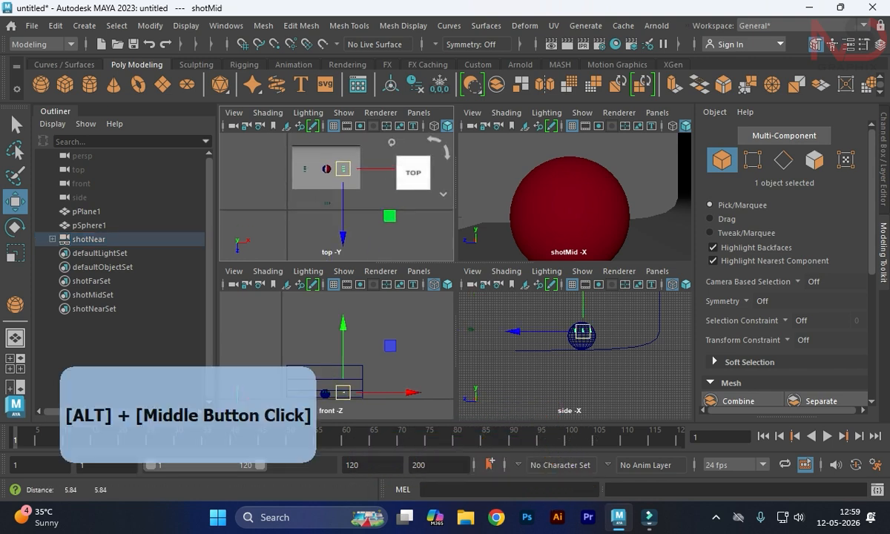
alt+middle_drag(349, 178, 304, 209)
drag(367, 202, 331, 202)
click(267, 202)
key(ctrl+z)
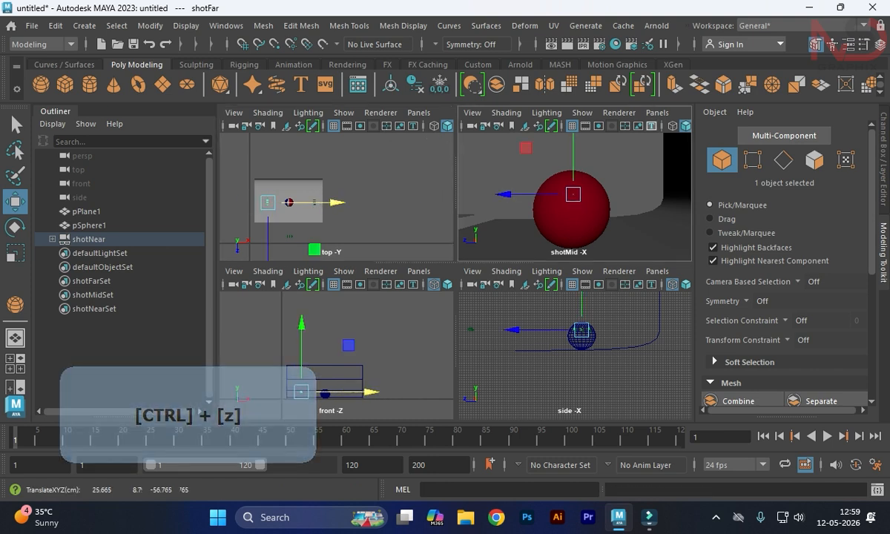
Step: Switch the shotMid view to the shotFar rig's shotFar (center) camera and adjust the shotFar cameras' position along X
click(657, 112)
mouse_move(712, 126)
mouse_move(671, 140)
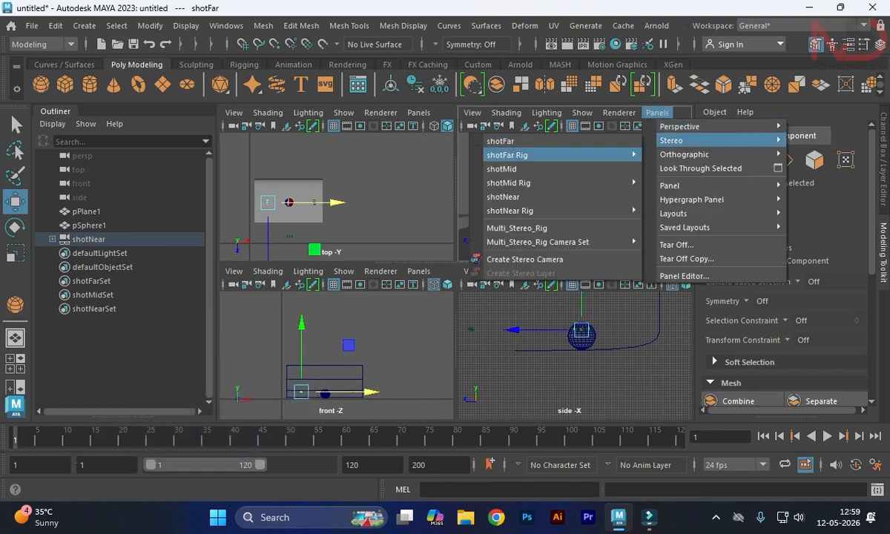
mouse_move(519, 155)
click(686, 169)
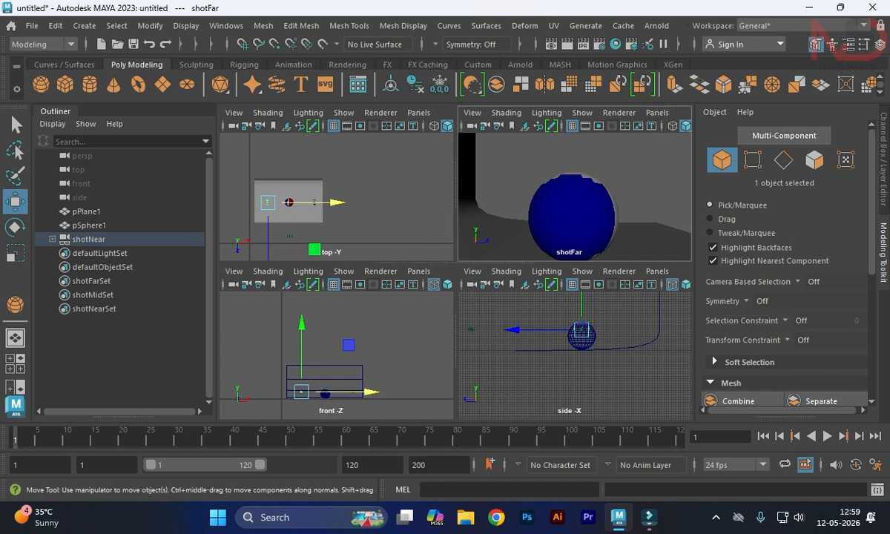
mouse_move(338, 202)
mouse_down()
mouse_move(297, 203)
mouse_move(344, 203)
mouse_up()
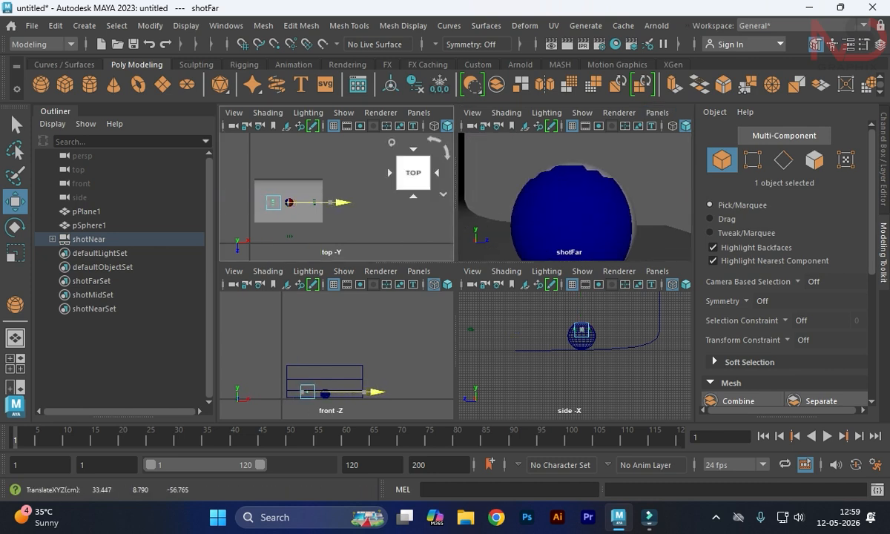
Step: Select the parent shotNear rig and switch the shotFar view to the shotNear (center) camera
key(Up)
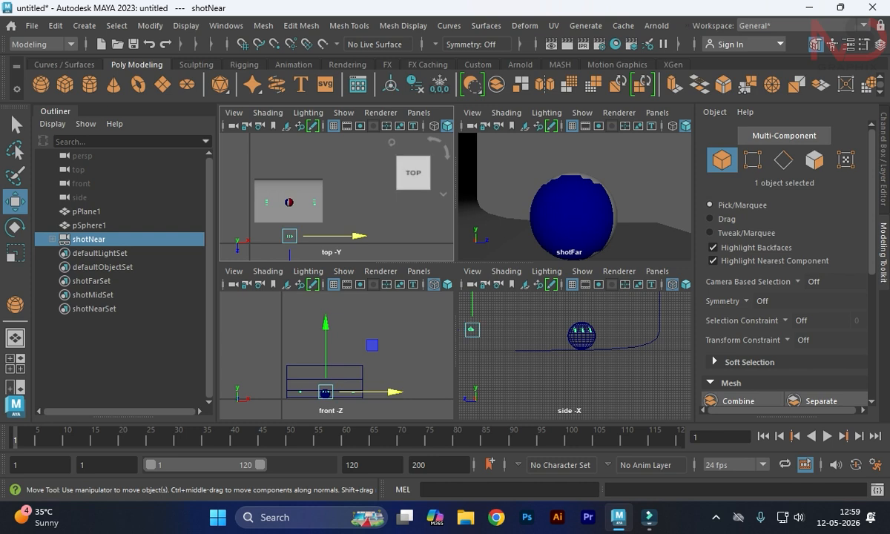
click(657, 112)
mouse_move(682, 140)
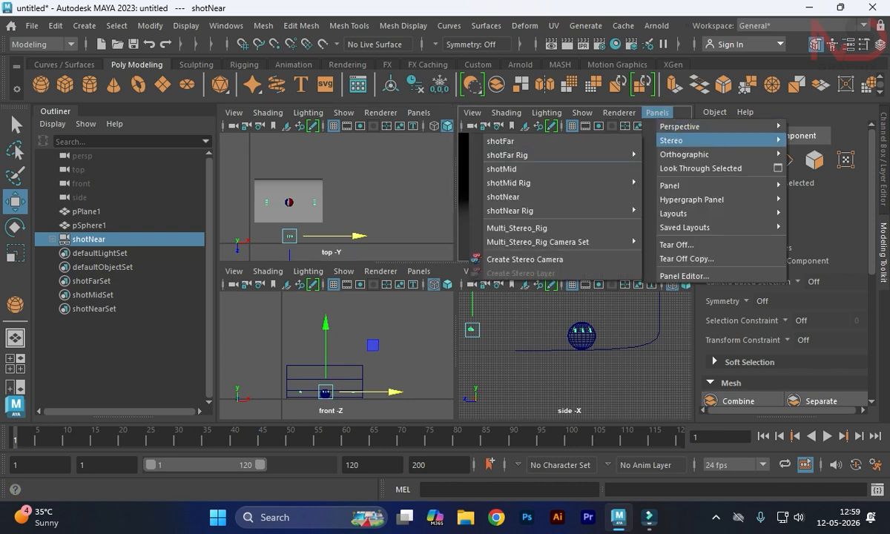
mouse_move(520, 210)
click(693, 224)
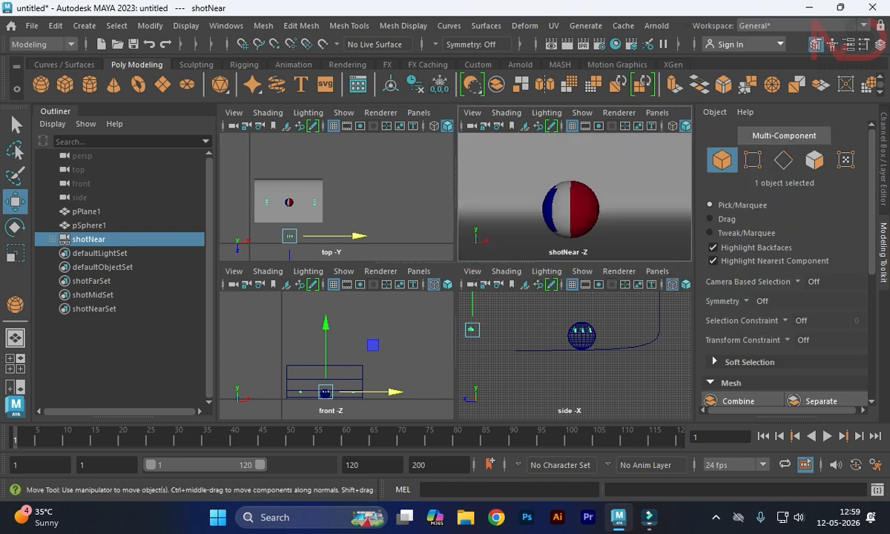
Step: Move the shotNear rig closer to the sphere along Z in the top view, and maximize the shotNear view
alt+middle_drag(334, 223, 343, 167)
mouse_move(299, 243)
mouse_down()
mouse_move(299, 262)
mouse_move(299, 223)
mouse_move(298, 238)
mouse_up()
key(space)
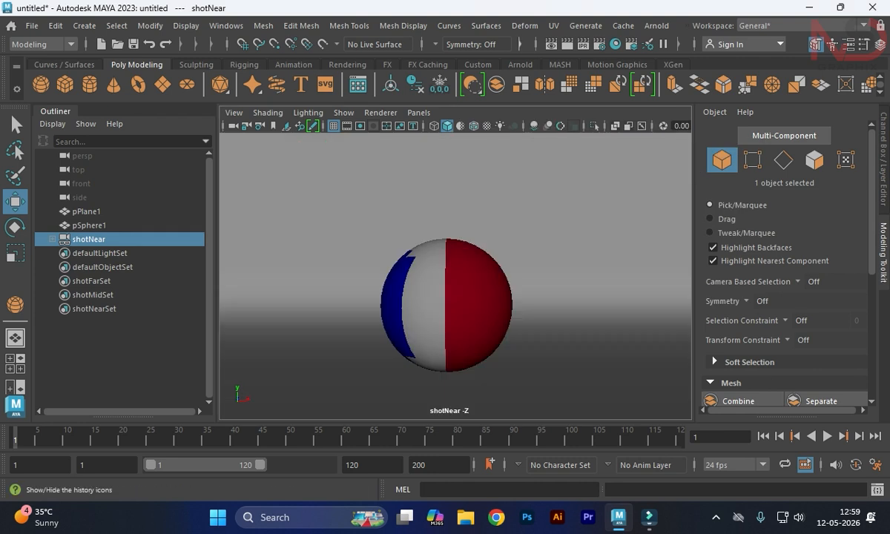
Step: Look over the available camera creation types without creating one, and select the pPlane1 backdrop
click(85, 25)
mouse_move(141, 91)
mouse_move(141, 119)
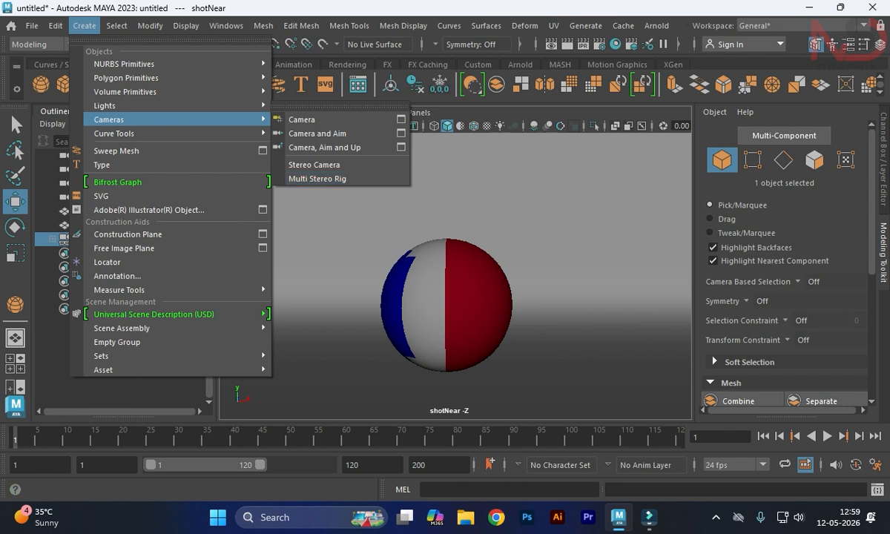
click(667, 333)
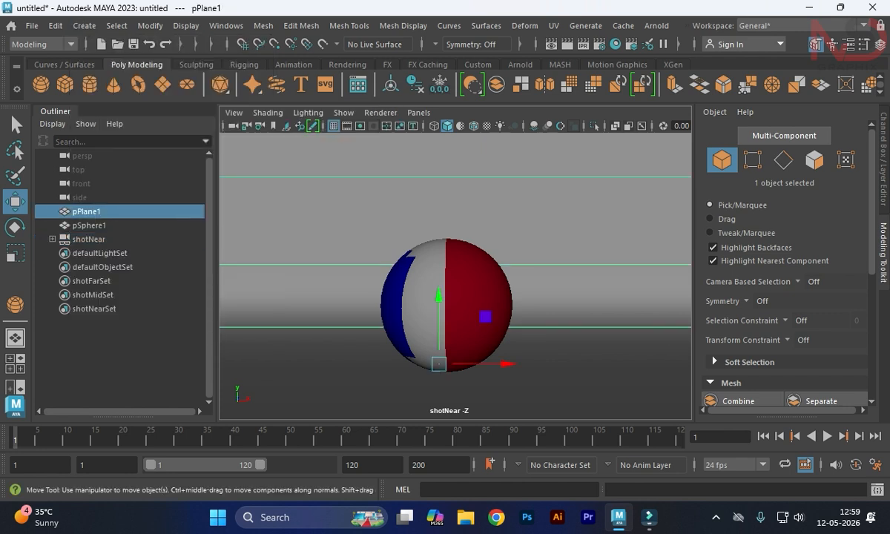